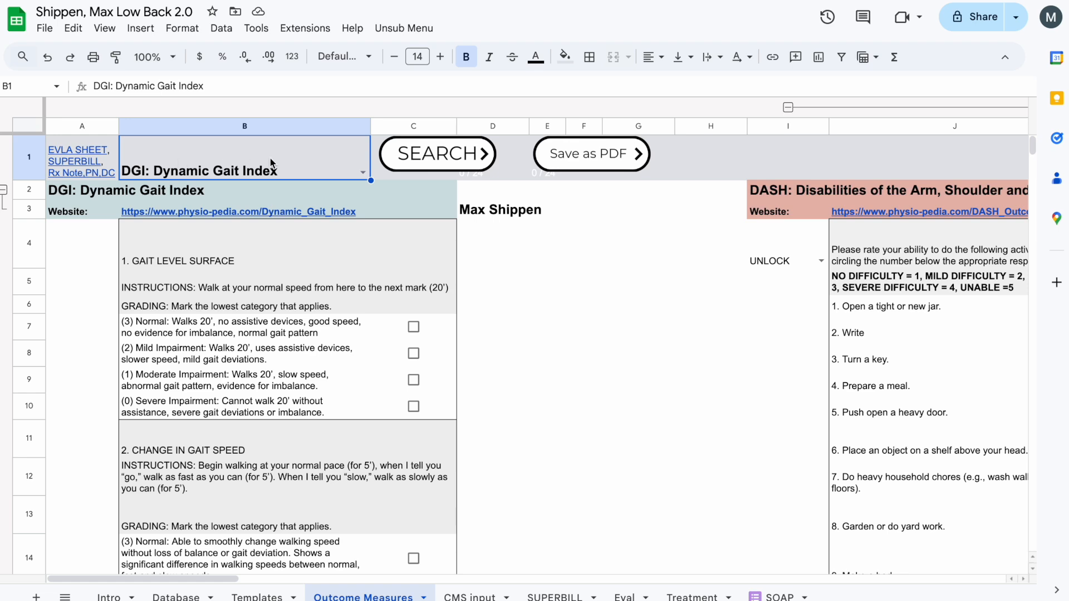
- Load the "30STS: 30 second sit to stand" outcome measure and review its instructions, recording cells and score tables
left_click(364, 173)
scroll(260, 329, "down", 5)
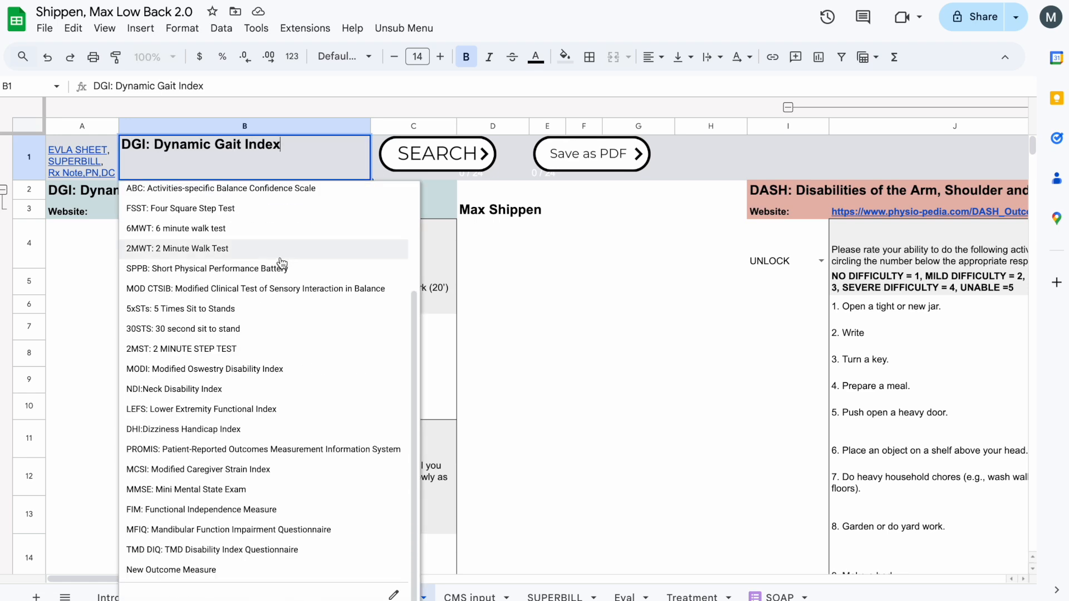
left_click(260, 329)
left_click(434, 161)
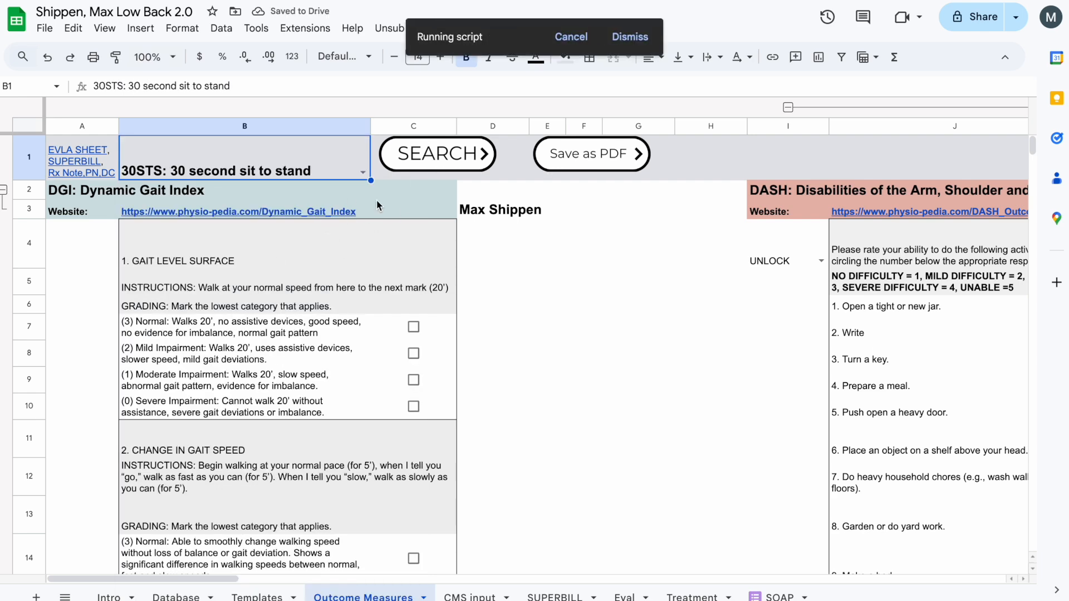
left_click(325, 360)
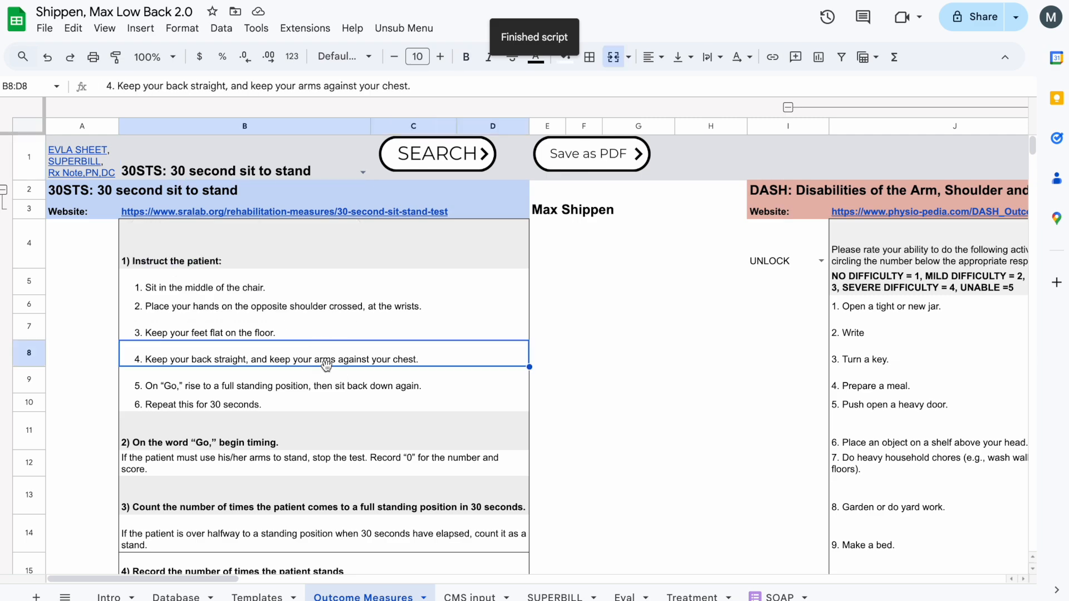
scroll(327, 366, "down", 3)
scroll(384, 376, "down", 3)
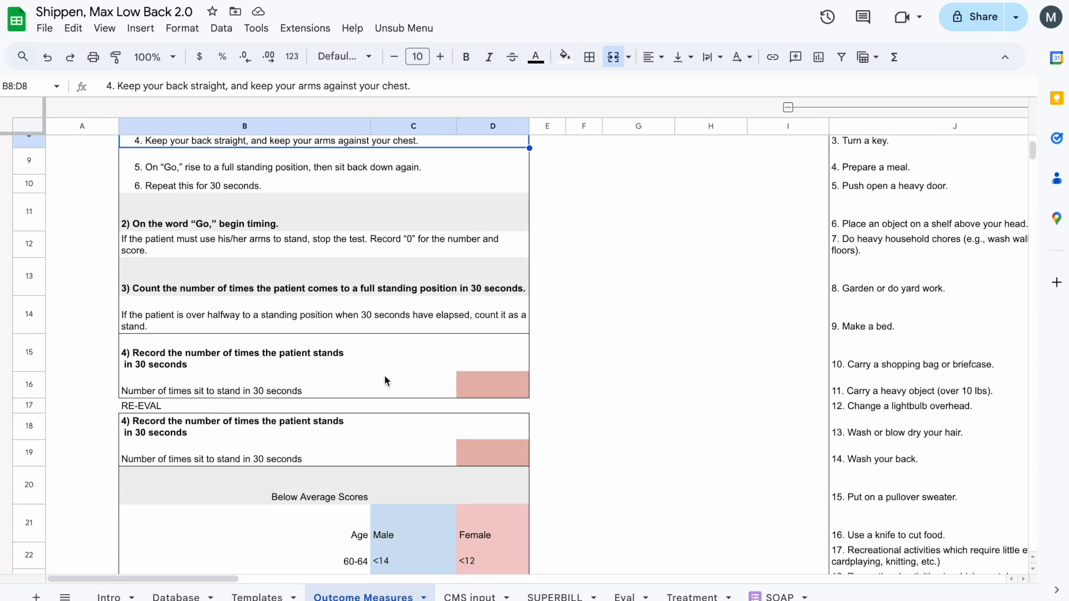
scroll(384, 375, "down", 15)
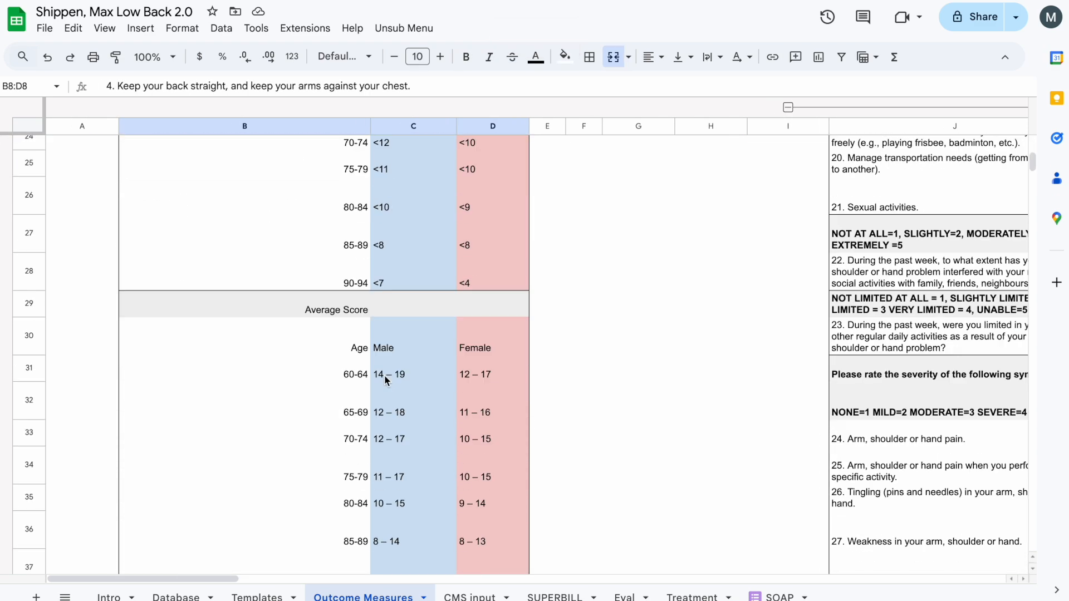
scroll(385, 380, "up", 20)
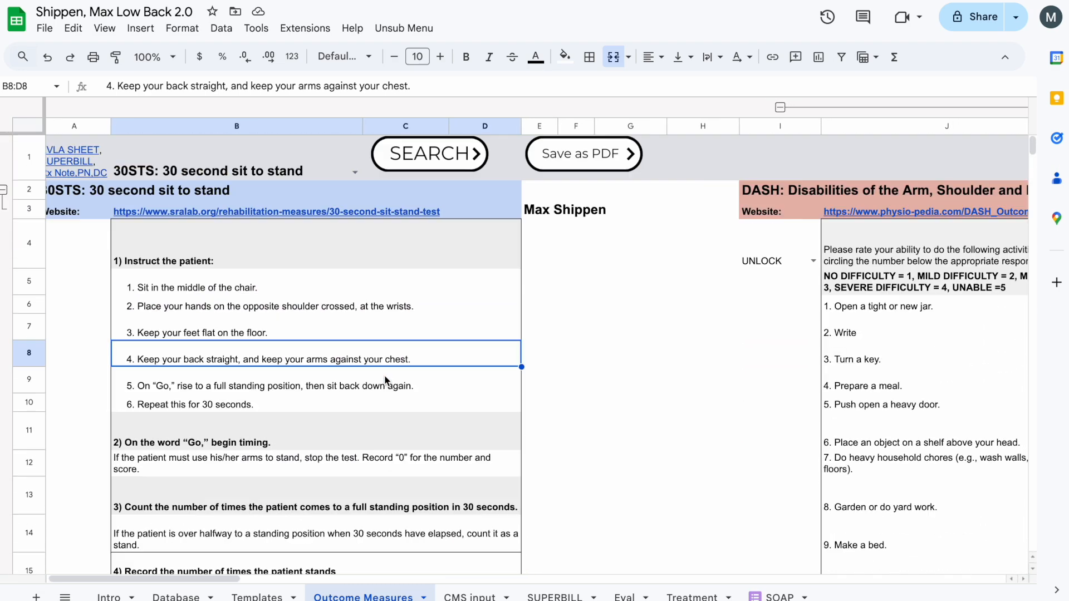
- Load the "TUG: Timed Up and Go" outcome measure into the sheet
left_click(355, 172)
left_click(266, 190)
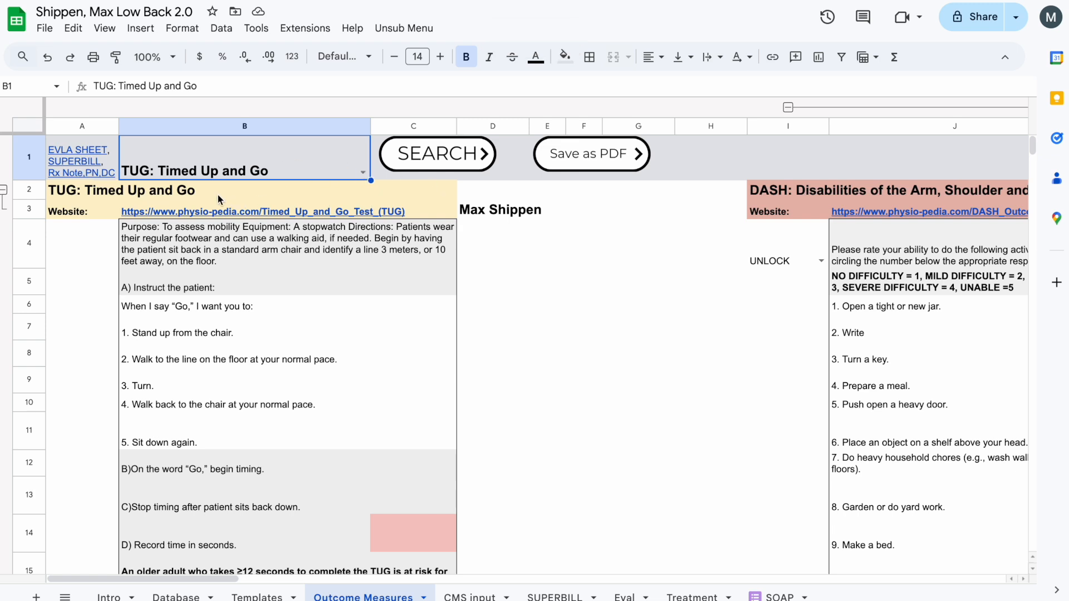
left_click(91, 190)
- Choose "DASH: Disabilities of the Arm, Shoulder and Hand" as the outcome measure in B1
left_click(351, 173)
left_click(363, 173)
left_click(269, 212)
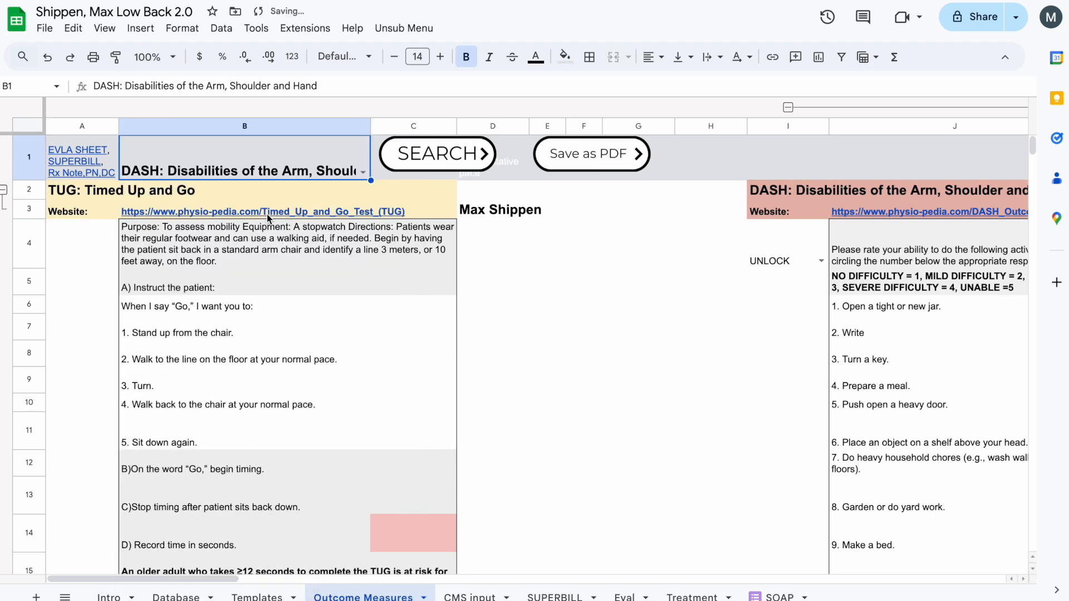
left_click(79, 191)
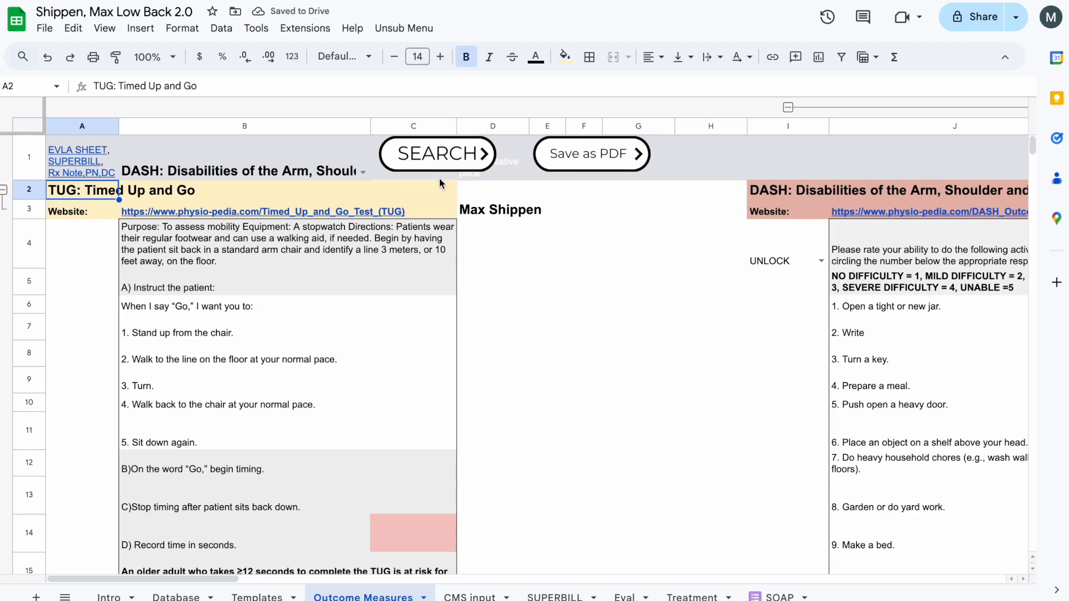
- Replace the "New Outcome Measure" title in FD2 with the PDF's title, "Modified Oswestry Low Back Pain Disability Questionnaire", pasted without formatting
scroll(369, 193, "right", 20)
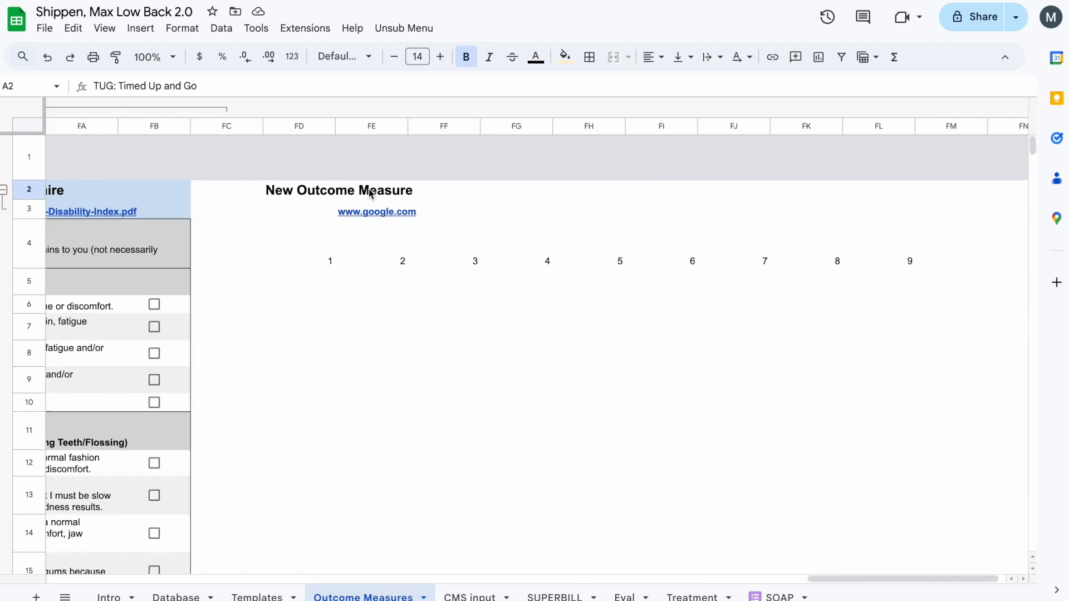
scroll(371, 192, "right", 1)
left_click(348, 194)
left_click(294, 192)
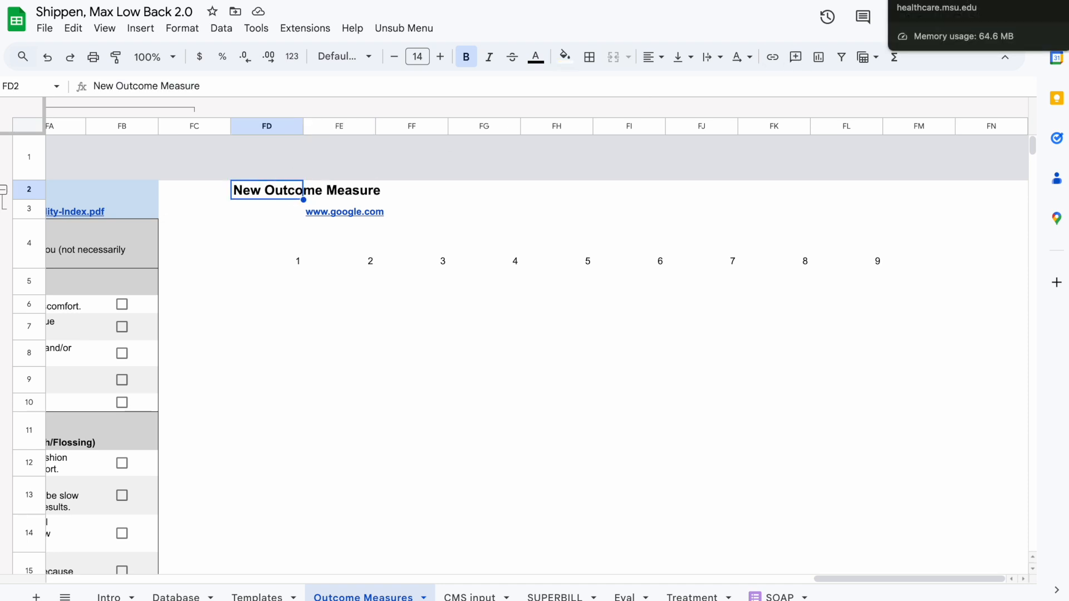
left_click(941, 1)
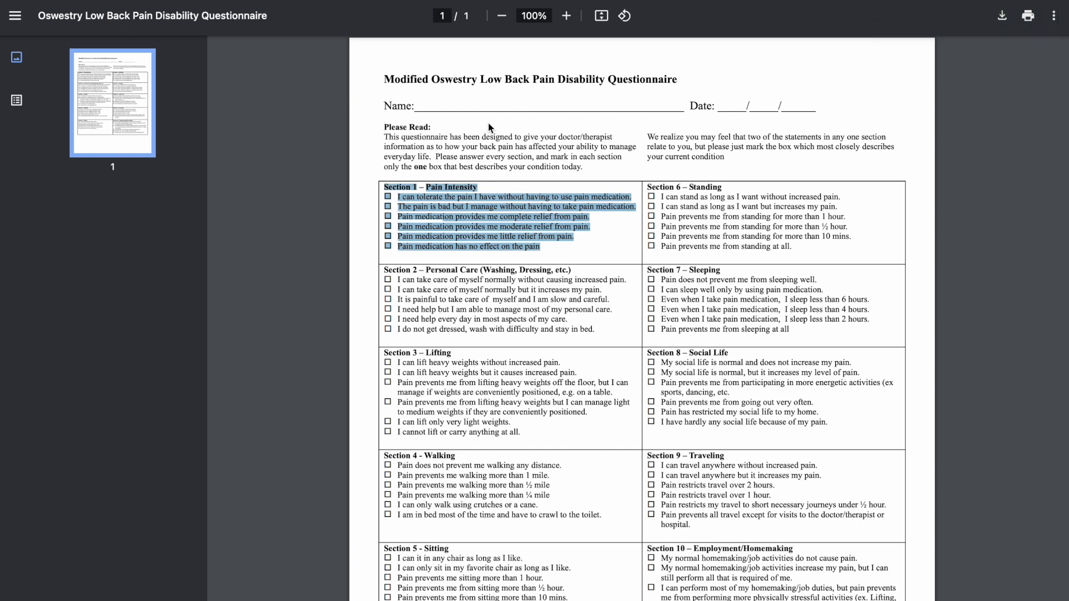
left_click_drag(383, 78, 760, 84)
key("ctrl+c")
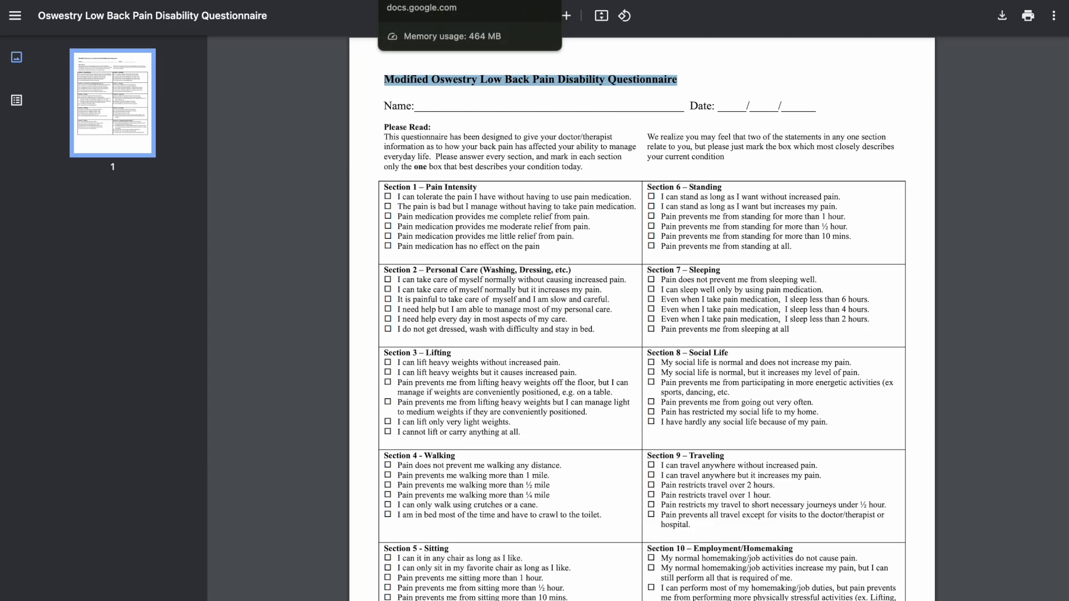
left_click(426, 0)
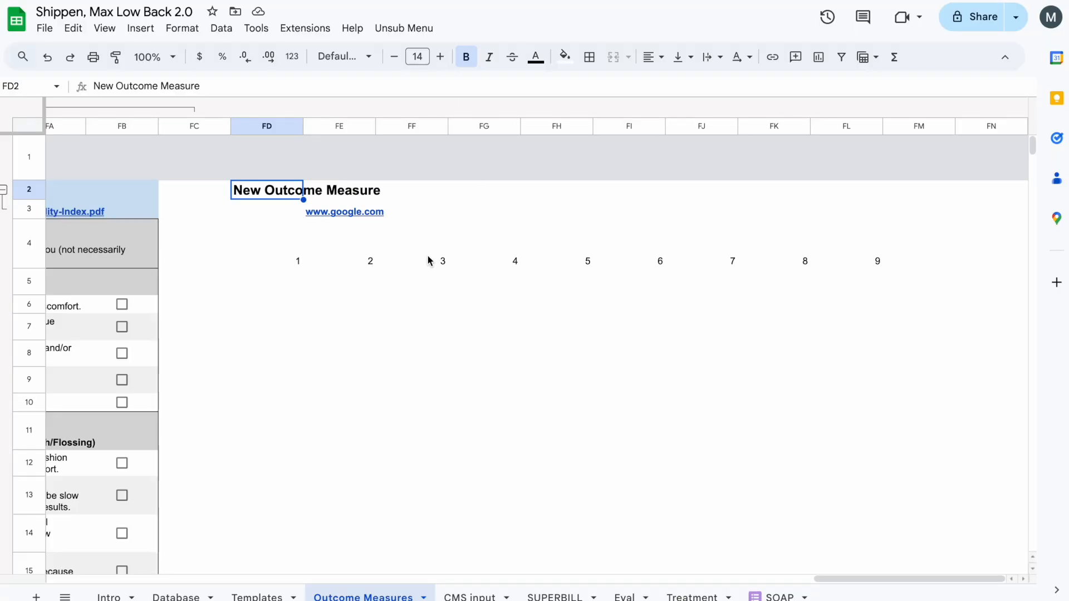
key("ctrl+v")
key("ctrl+z")
key("ctrl+shift+v")
- Replace the placeholder website link in FE3 with the web address of the Oswestry questionnaire PDF
key("Down")
key("Right")
key("Delete")
left_click(339, 2)
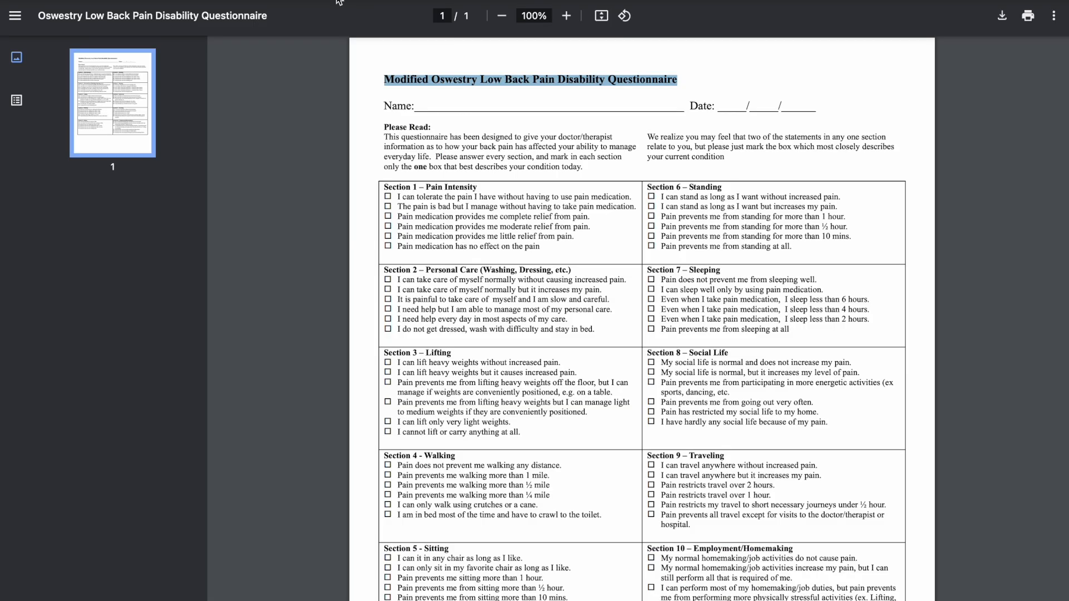
left_click(339, 1)
type("https://healthcare.msu.edu/_assets/documents/lymphedema/Oswestry_Low_Back_Disability.pdf")
- Copy "Section 1 – Pain Intensity" with its answers from the PDF and paste it at FD4
left_click(311, 237)
left_click(274, 237)
left_click(734, 2)
left_click_drag(388, 190, 546, 246)
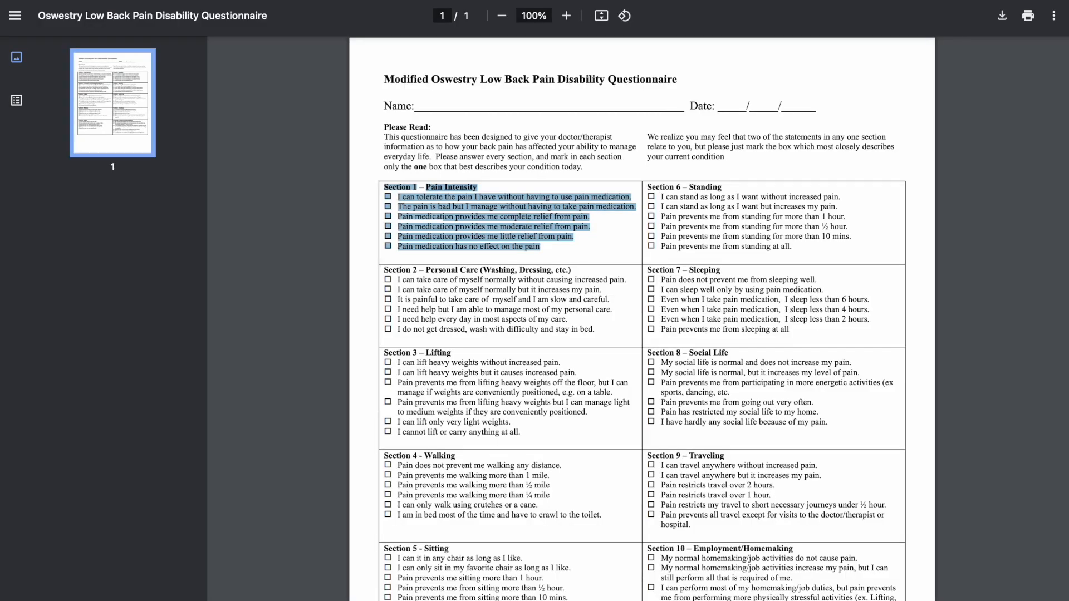
left_click(340, 1)
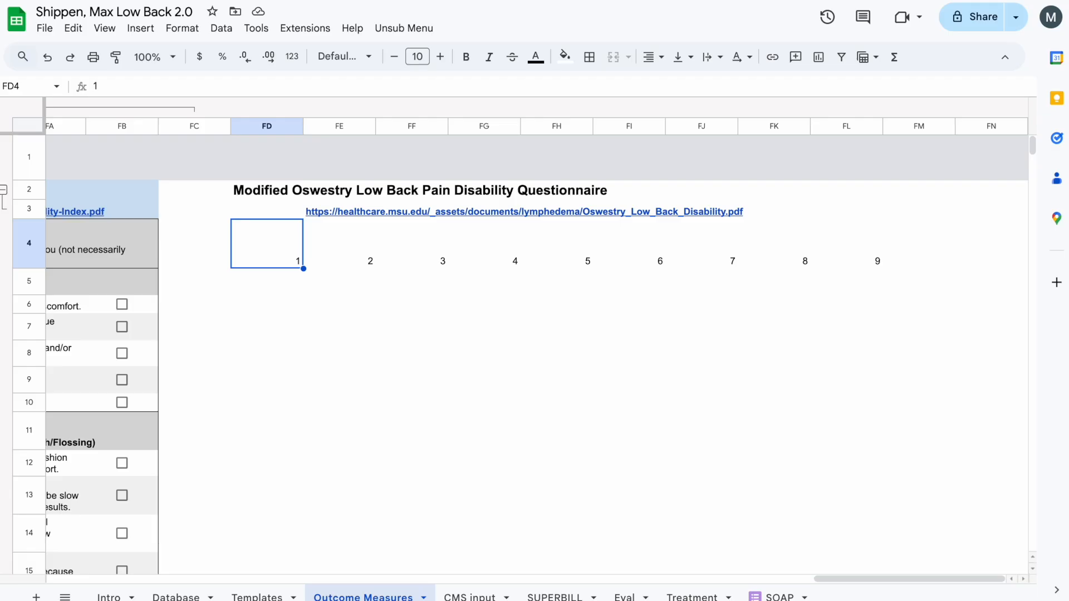
key("ctrl+v")
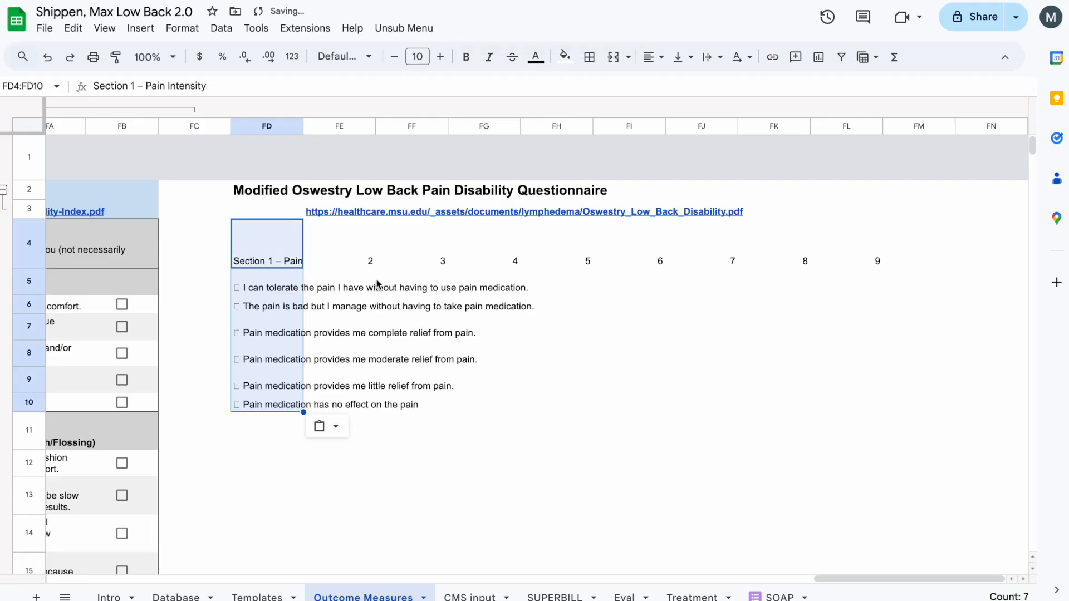
- Move the pasted Section 1 block from column FD to column FE and clear the placeholder numbers in row 4
left_click_drag(269, 219, 342, 219)
left_click_drag(344, 256, 571, 254)
left_click(613, 56)
left_click(690, 365)
key("Right")
key("Delete")
key("Right")
key("Delete")
key("Right")
key("Delete")
key("Right")
key("Delete")
key("Right")
- Move the Section 1 answers from FE5:FE10 to column FF and bold the section heading in FE4
key("Left")
key("Left")
key("Down")
key("Left")
key("Left")
key("Left")
key("Left")
key("Left")
key("Left")
left_click(344, 409, "shift")
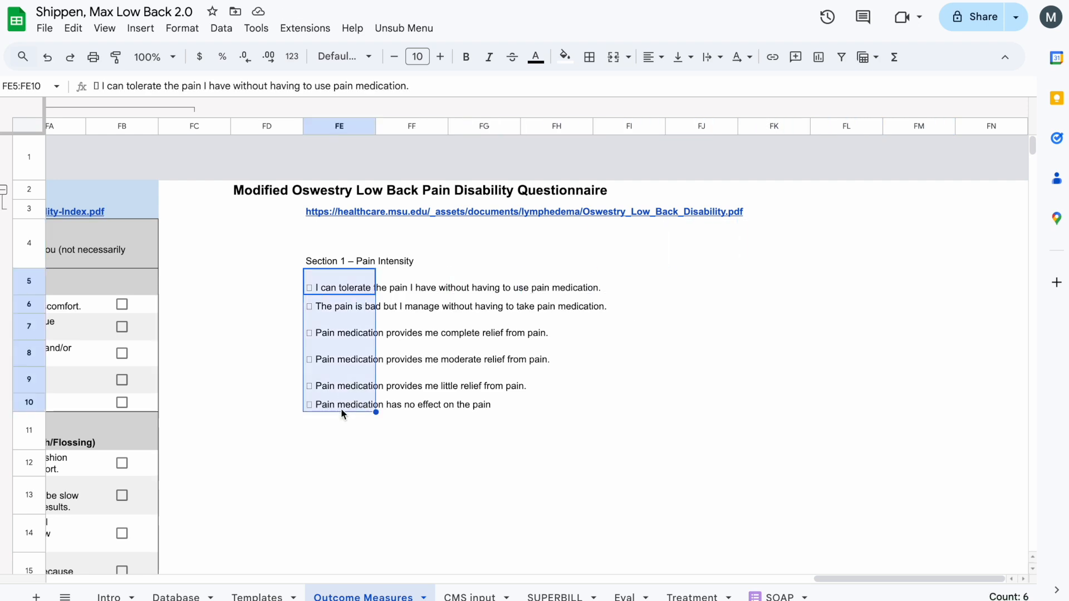
left_click_drag(370, 413, 443, 413)
left_click(336, 263)
- Insert checkboxes in FE5:FE10 beside the Section 1 answers
left_click(329, 283)
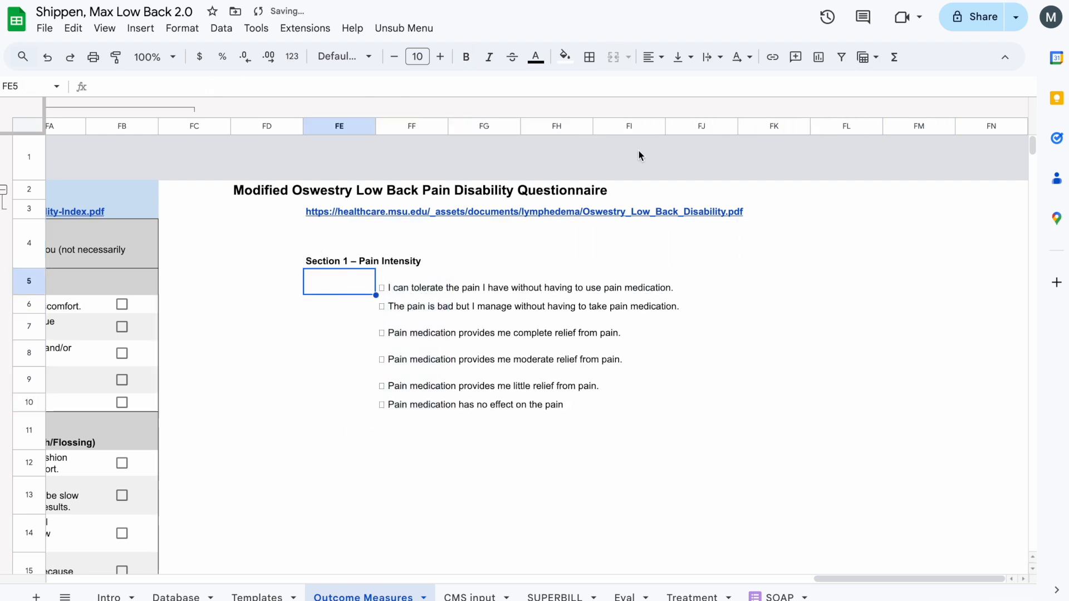
left_click(353, 413, "shift")
left_click(141, 27)
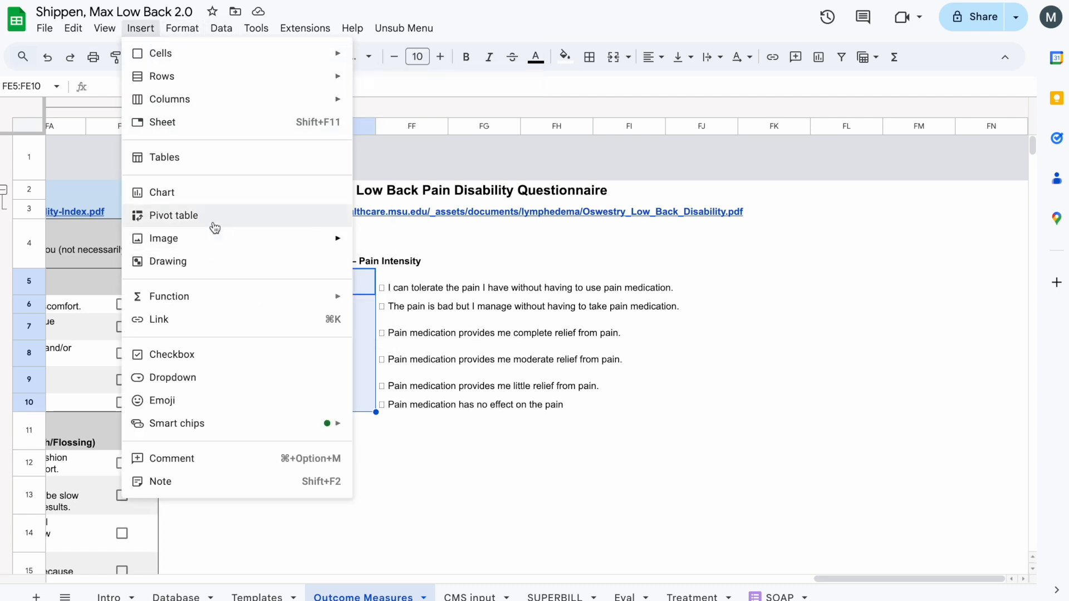
left_click(171, 355)
- Copy "Section 2 – Personal Care (Washing, Dressing, etc.)" with its answers from the PDF and paste it at FE11
left_click(352, 437)
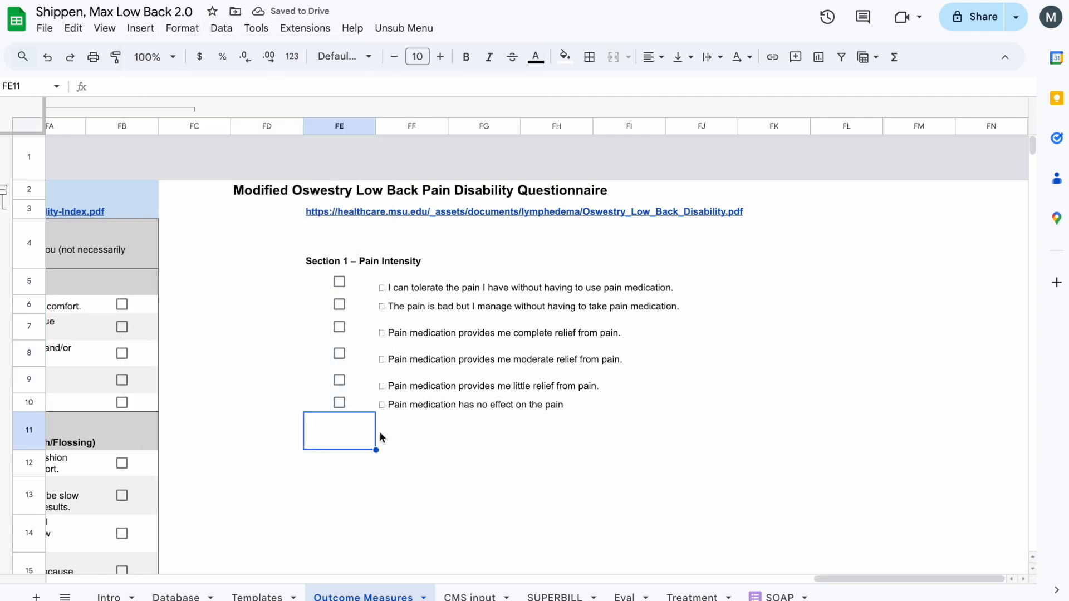
key("ctrl+Tab")
left_click_drag(385, 271, 603, 329)
key("ctrl+c")
key("ctrl+shift+Tab")
key("ctrl+v")
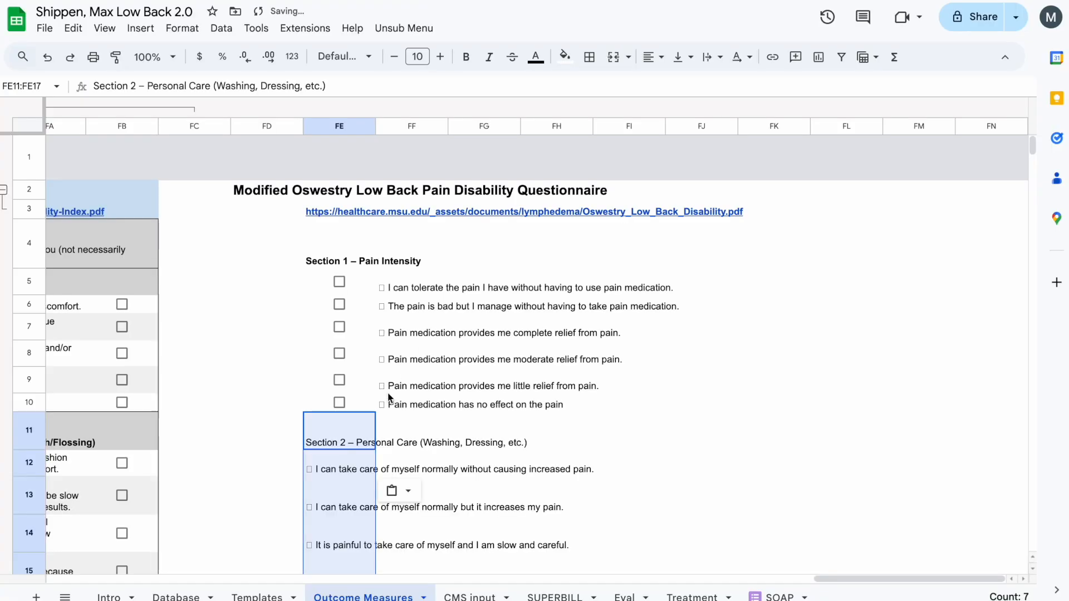
- Move the Section 2 answers from FE12:FE17 to column FF and bold the section heading in FE11
scroll(370, 490, "down", 3)
key("Down")
left_click(362, 510, "shift")
left_click_drag(362, 515, 414, 515)
left_click(355, 373)
- Insert checkboxes in FE12:FE17 beside the Section 2 answers
left_click_drag(357, 348, 359, 507)
left_click(180, 28)
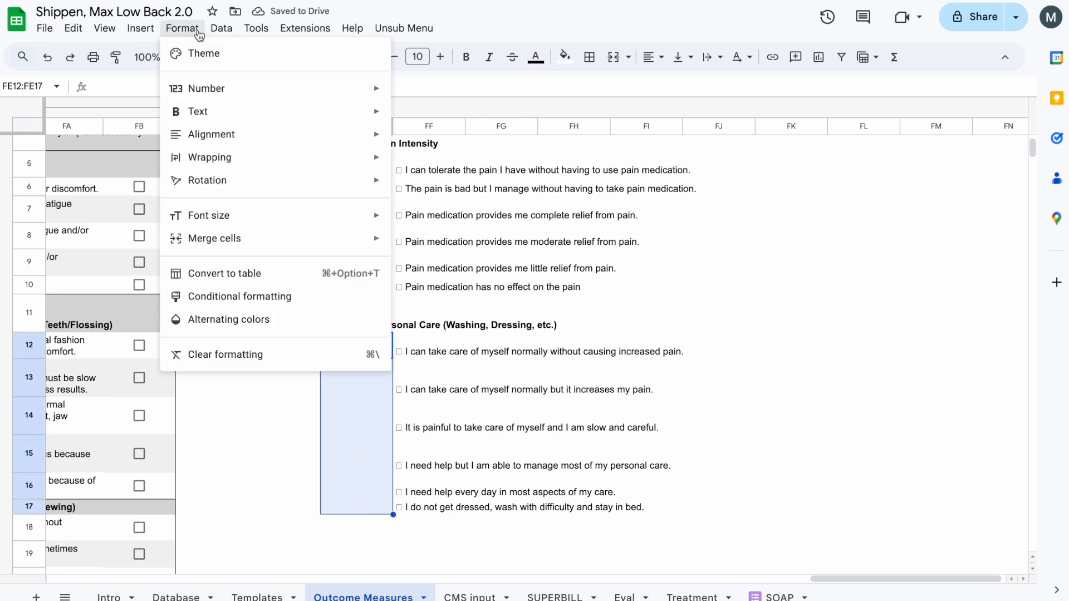
mouse_move(140, 28)
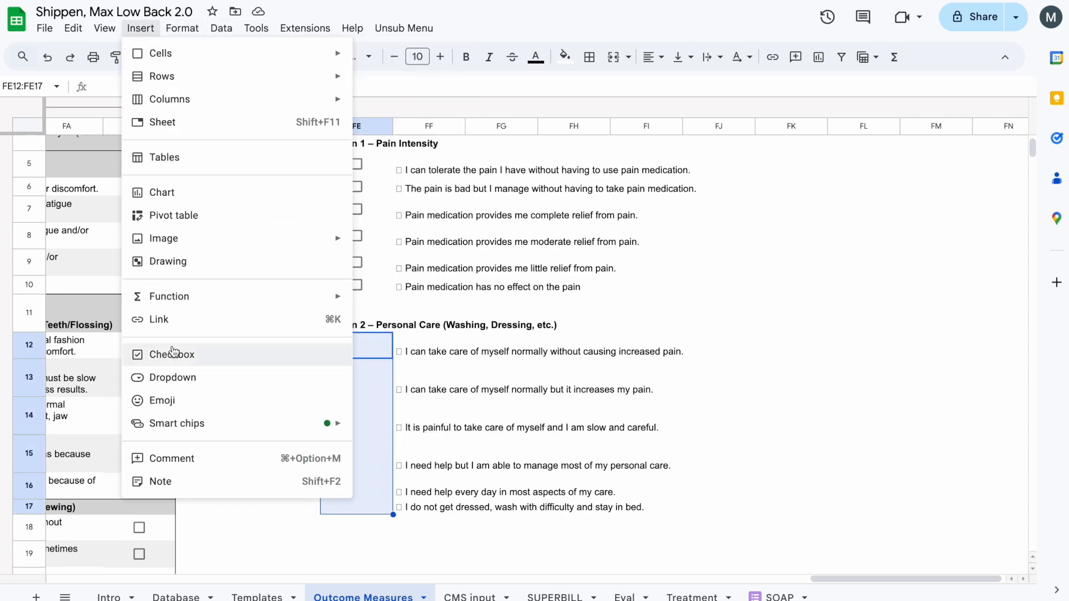
left_click(228, 353)
- Copy "Section 3 – Lifting" with its answers from the PDF and paste it at FE18
scroll(362, 426, "down", 3)
left_click(362, 426)
key("alt+Tab")
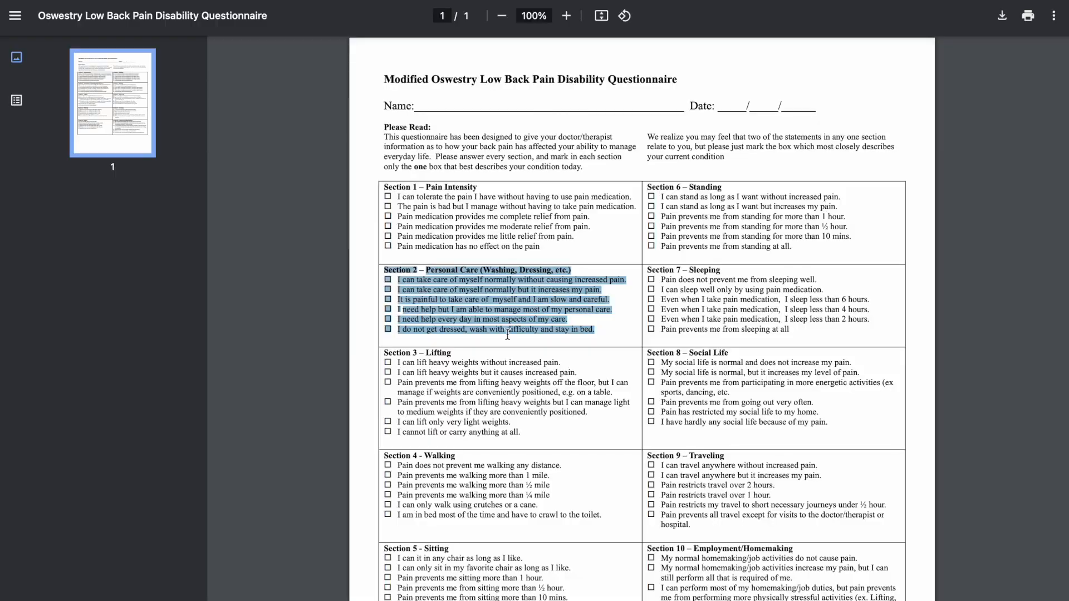
scroll(501, 340, "down", 2)
left_click_drag(383, 284, 525, 363)
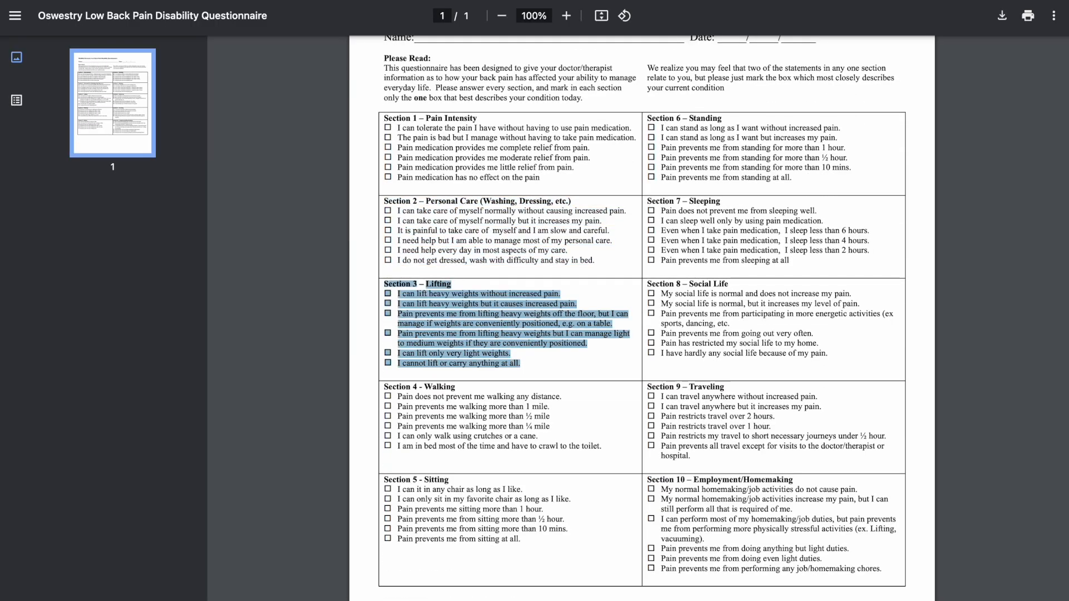
key("ctrl+c")
key("alt+Tab")
key("ctrl+v")
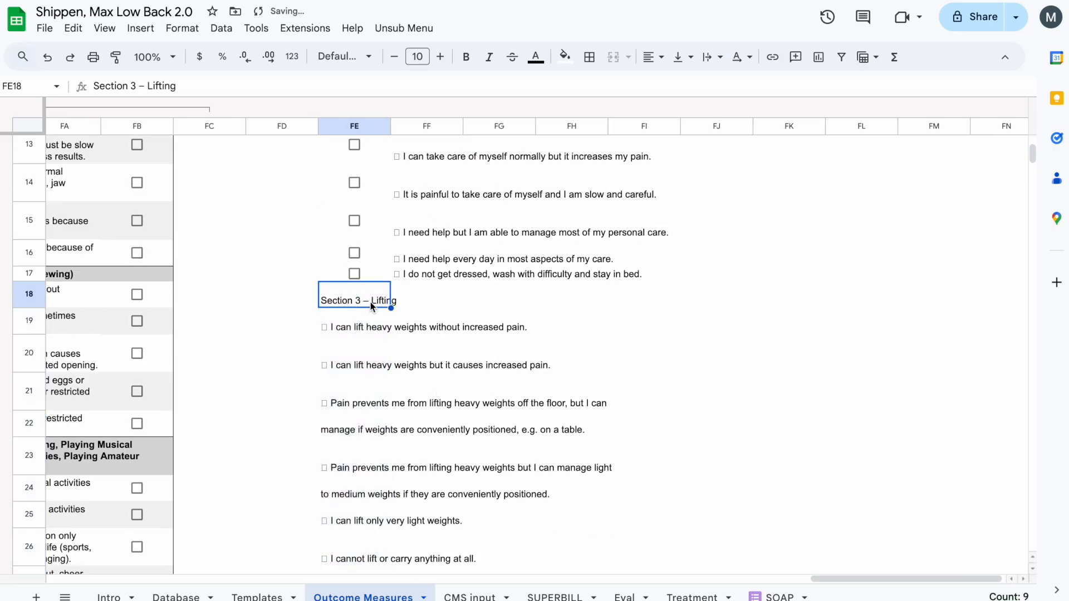
- Move the Section 3 answers from column FE to column FF
left_click(354, 327)
scroll(354, 334, "down", 4)
left_click(351, 319, "shift")
left_click_drag(350, 323, 414, 316)
scroll(415, 314, "up", 5)
- Try to copy the Section 2 checkboxes from FE12:FE17 into the cells beside the Section 3 answers
key("Left")
key("Up")
key("Up")
key("Up")
key("Down")
scroll(424, 230, "up", 2)
left_click(429, 201, "shift")
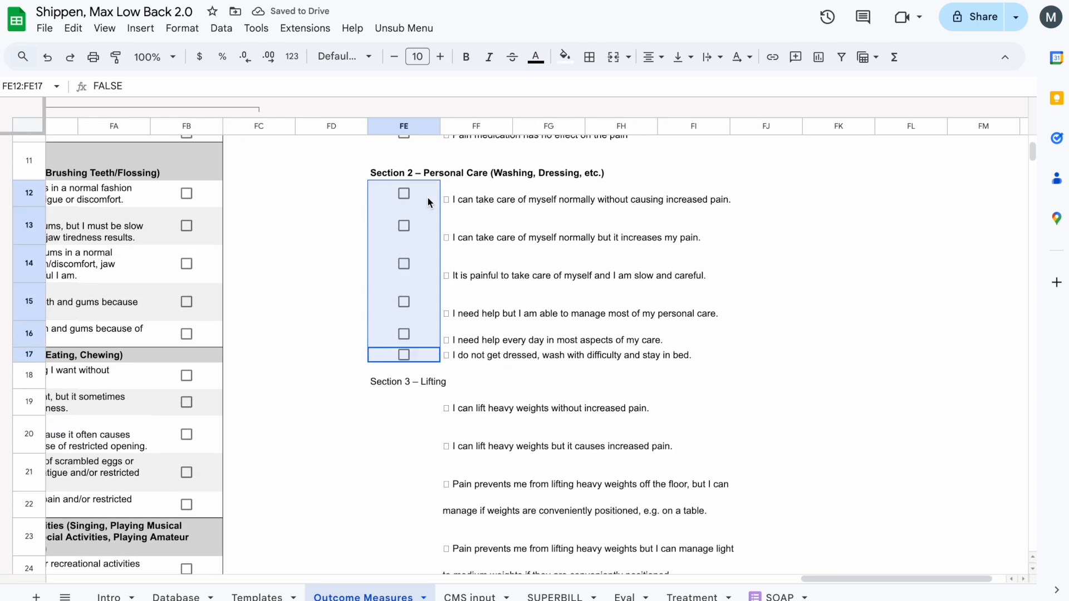
left_click(420, 409)
key("super+v")
left_click(419, 382)
scroll(441, 303, "down", 5)
key("super+z")
- Bold the "Section 3 – Lifting" heading and insert checkboxes in column FE beside its answers
key("super+b")
left_click_drag(430, 215, 437, 443)
left_click(129, 33)
left_click(172, 355)
- Copy "Section 4 - Walking" with its answers from the PDF and paste it below Section 3 in column FE
left_click(415, 514)
left_click(431, 471)
key("ctrl+Tab")
left_click_drag(384, 386, 590, 447)
key("super+c")
key("ctrl+shift+Tab")
key("super+v")
- Copy "Section 5 - Sitting" with its answers from the PDF, paste it below Section 4 in column FE, and bold its heading
scroll(443, 470, "down", 7)
left_click(445, 335)
key("ctrl+Tab")
left_click_drag(384, 481, 527, 541)
key("super+c")
key("ctrl+shift+Tab")
key("super+v")
scroll(453, 378, "down", 4)
scroll(457, 233, "up", 1)
left_click(462, 161)
key("super+b")
- Copy "Section 6 – Standing" with its answers from the PDF and paste it below Section 5 in column FE
left_click(463, 404)
key("ctrl+Tab")
left_click_drag(648, 118, 797, 178)
key("super+c")
key("ctrl+shift+Tab")
key("super+v")
- Copy "Section 7 – Sleeping" with its answers from the PDF and paste it below Section 6 in column FE
left_click(471, 417)
scroll(471, 419, "down", 3)
left_click(470, 420)
key("ctrl+Tab")
left_click_drag(647, 201, 791, 261)
key("super+c")
key("ctrl+shift+Tab")
key("super+v")
- Copy "Section 8 – Social Life" with its answers from the PDF and paste it below Section 7 in column FE
key("ctrl+Tab")
left_click_drag(648, 284, 828, 354)
key("super+c")
key("ctrl+shift+Tab")
key("super+v")
- Copy "Section 9 – Traveling" with its answers from the PDF, paste it at FE63, and bold its heading
scroll(469, 387, "down", 4)
left_click(450, 332)
key("ctrl+Tab")
left_click_drag(647, 386, 774, 459)
key("super+c")
key("ctrl+shift+Tab")
key("super+v")
key("super+b")
- Copy "Section 10 – Employment/Homemaking" with its answers from the PDF and paste it below Section 9 in column FE
key("ctrl+Tab")
scroll(779, 434, "down", 2)
left_click_drag(882, 450, 648, 355)
key("super+c")
key("ctrl+shift+Tab")
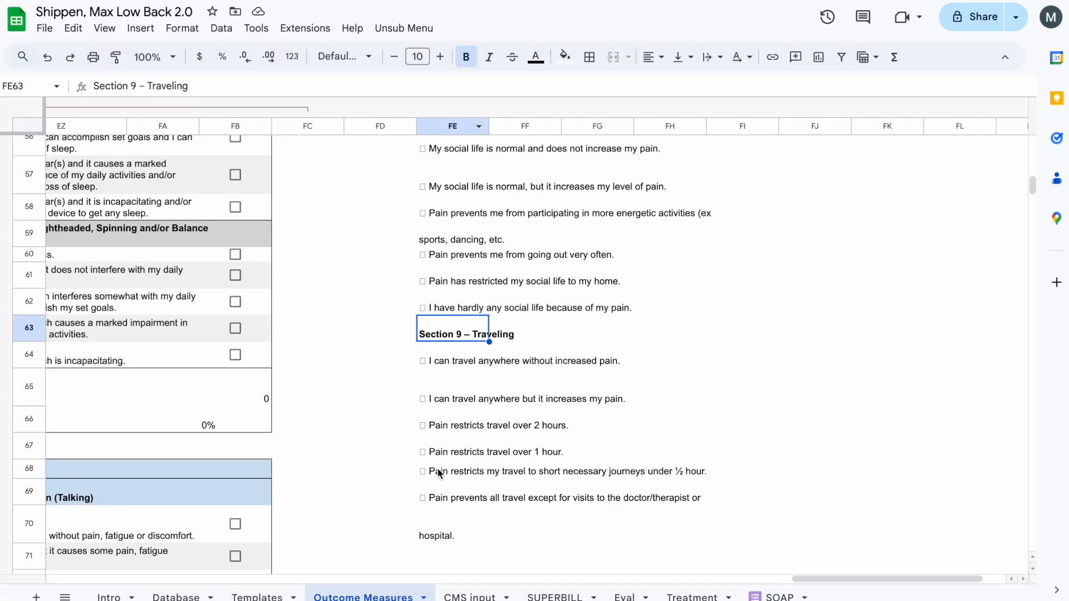
scroll(439, 475, "down", 1)
left_click(450, 463)
key("super+v")
- Join the stray word "hospital." onto the last Section 9 answer and bold the Section 10 heading
key("BackSpace")
double_click(452, 429)
type("hospital.")
left_click(456, 491)
key("super+b")
- Move the Section 10 and Section 9 answers from column FE one column over to FF, keeping the headings in FE
scroll(466, 453, "down", 6)
left_click(485, 396)
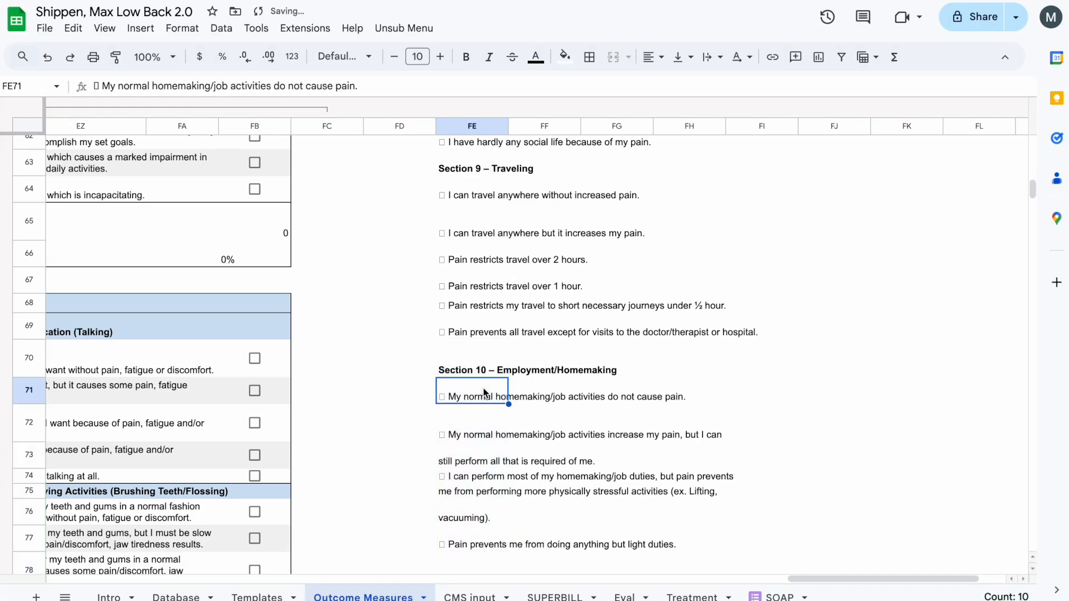
left_click(469, 468, "shift")
left_click_drag(470, 469, 518, 471)
scroll(504, 412, "up", 3)
left_click(488, 323)
scroll(489, 317, "up", 2)
left_click(490, 298, "shift")
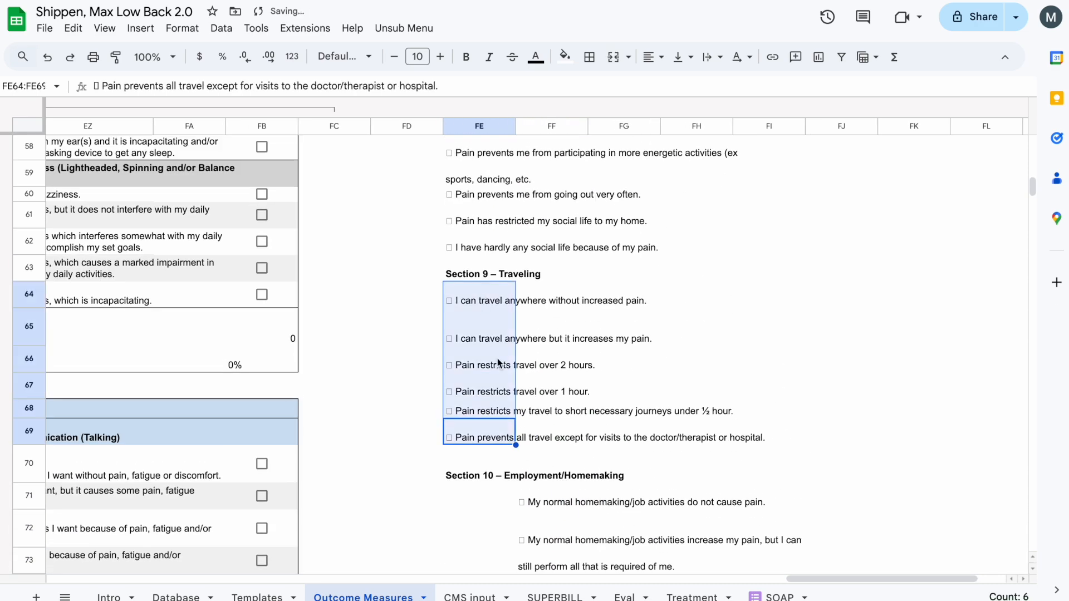
left_click_drag(516, 379, 550, 379)
- Move the Section 8 and Section 7 answers from column FE to column FF
scroll(546, 377, "up", 2)
left_click(496, 374)
left_click(481, 206, "shift")
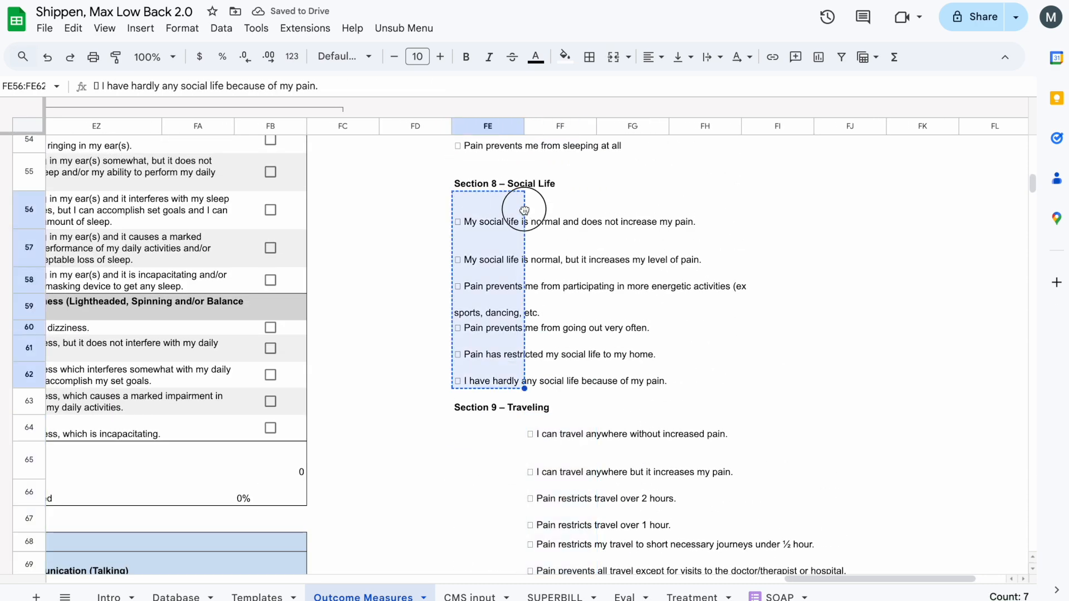
left_click_drag(525, 210, 558, 213)
scroll(518, 317, "up", 6)
left_click(471, 464)
left_click(467, 356, "shift")
left_click(509, 361)
left_click(470, 467, "shift")
left_click_drag(513, 420, 526, 421)
- Move the Section 6 and Section 5 answers from column FE to column FF
scroll(521, 423, "up", 3)
left_click(484, 443)
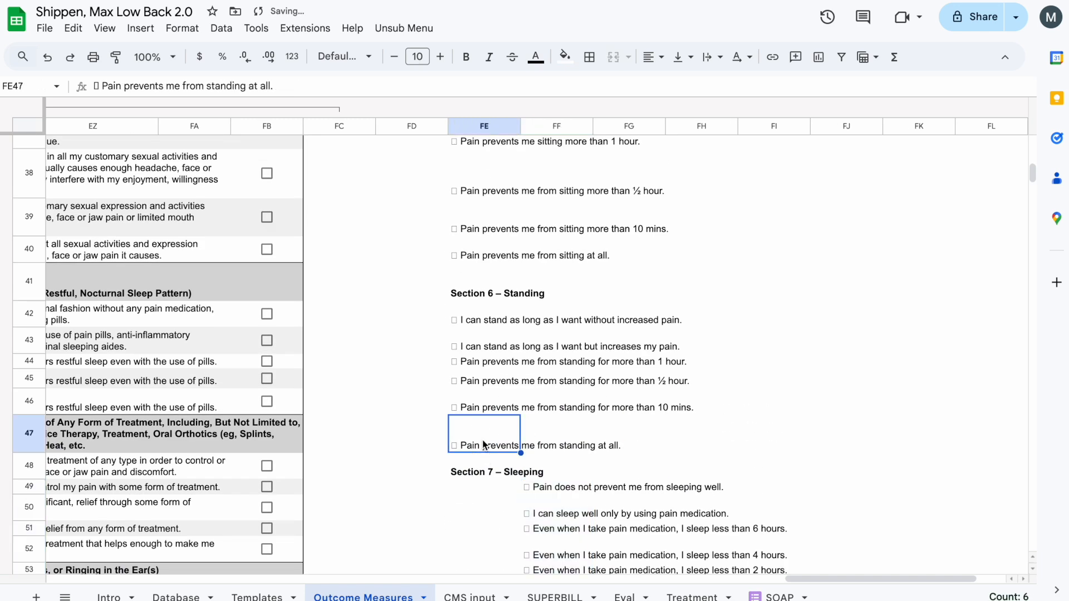
left_click(497, 338, "shift")
left_click_drag(524, 327, 532, 327)
scroll(531, 329, "up", 3)
left_click(485, 362)
left_click(490, 172, "shift")
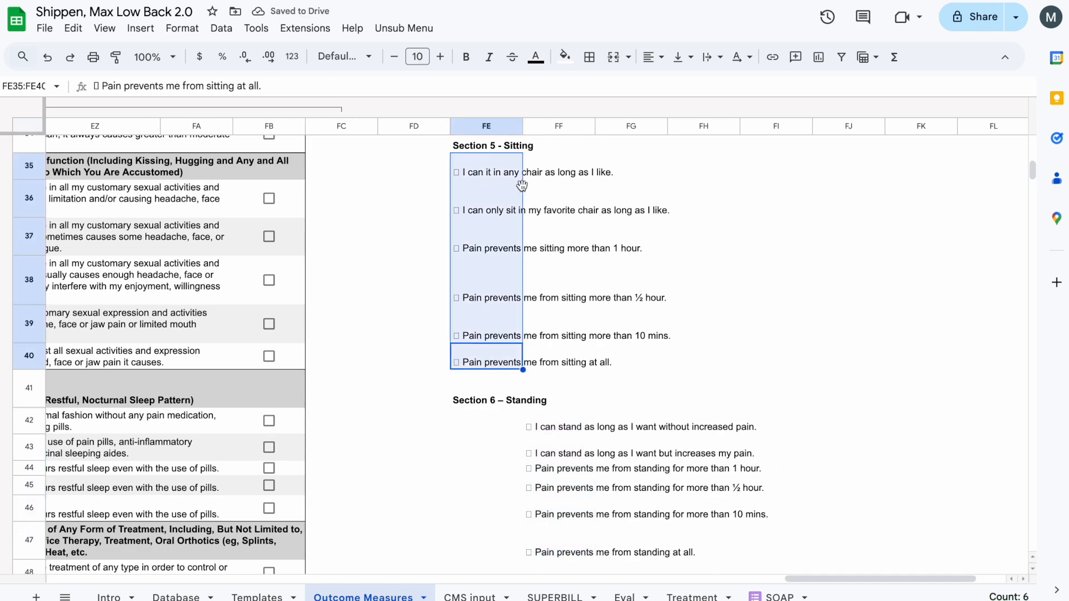
left_click_drag(525, 184, 543, 184)
- Collapse all column groups and move the Section 4 answers from FE28:FE33 to FF28:FF33
right_click(418, 105)
left_click(455, 142)
scroll(412, 251, "up", 5)
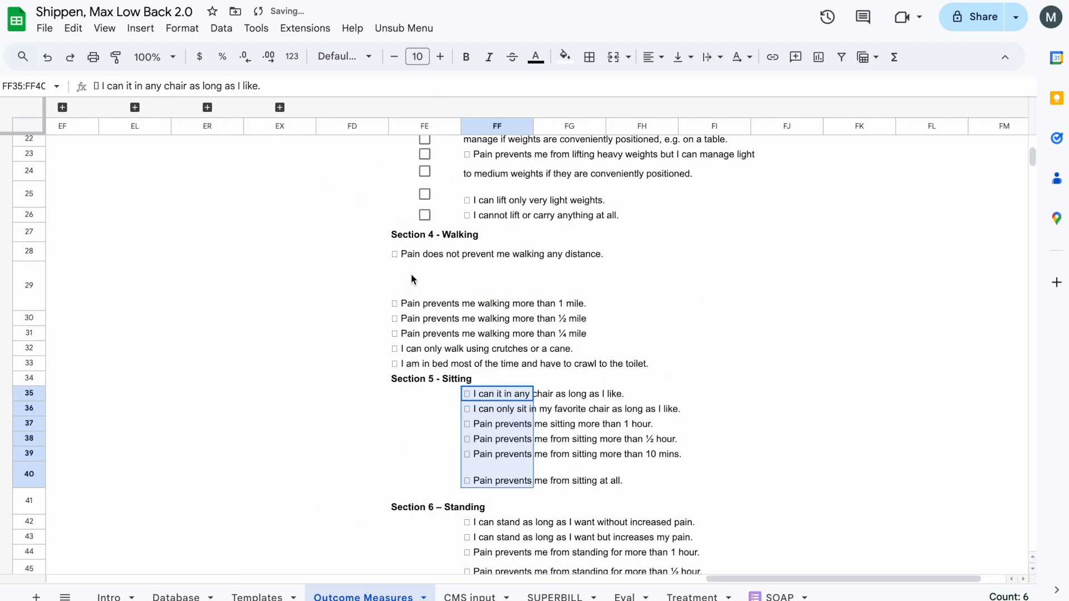
left_click(415, 254)
left_click(418, 365, "shift")
left_click_drag(460, 308, 477, 303)
- Insert checkboxes in FE28:FE33 for Section 4 and copy them beside the Section 5 and Section 6 answers
scroll(477, 311, "up", 3)
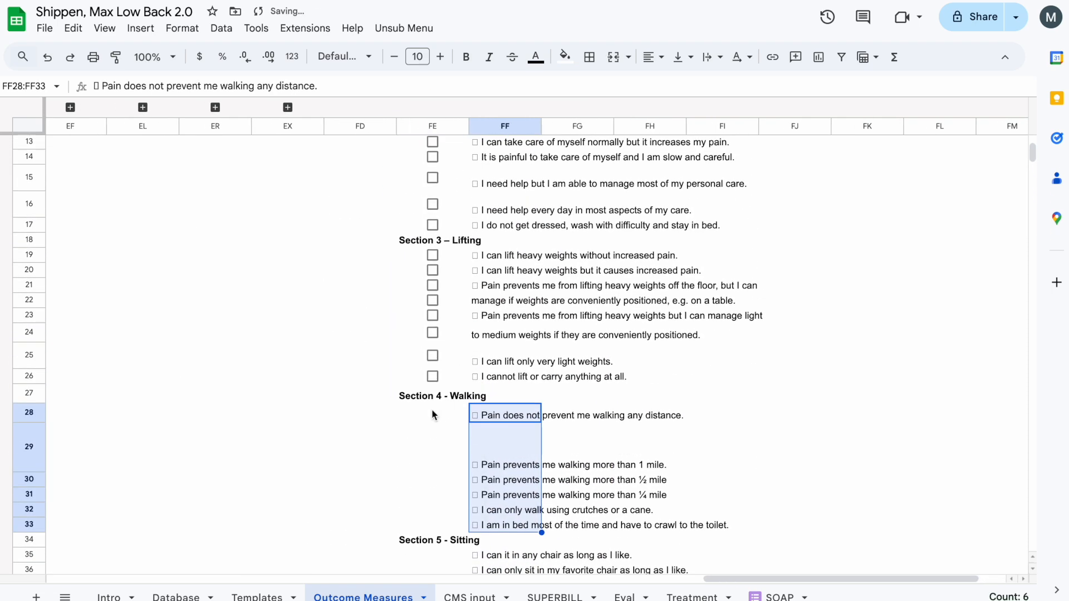
left_click(146, 30)
left_click(214, 354)
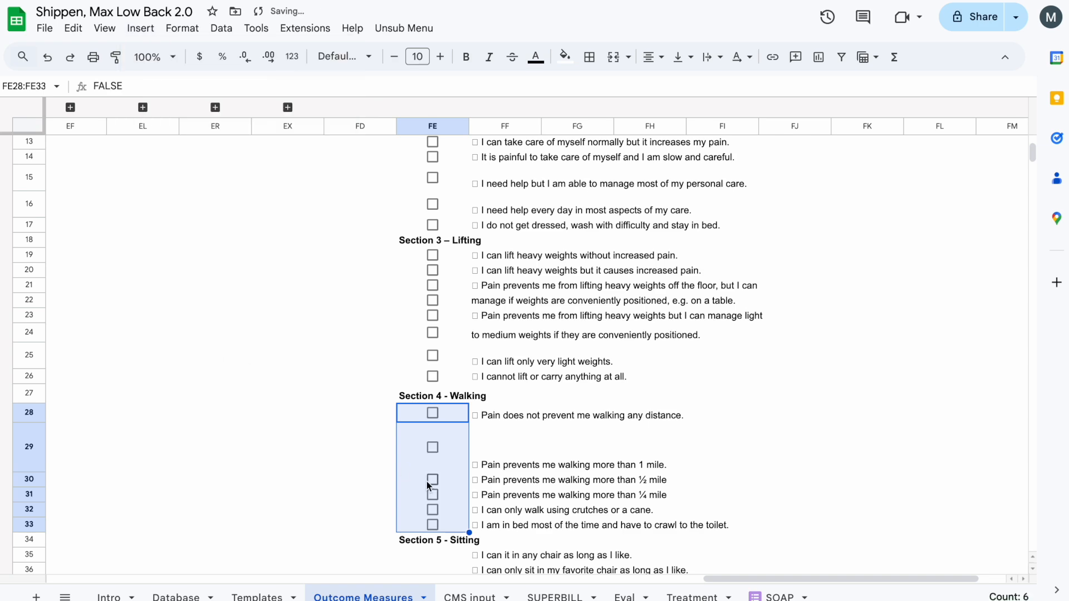
key("super+c")
scroll(428, 486, "down", 3)
left_click(441, 378)
key("super+v")
scroll(439, 373, "down", 4)
left_click(429, 301)
key("super+v")
- Paste the copied checkboxes into column FE beside the Section 7 and Section 8 answers
scroll(429, 327, "down", 3)
left_click(419, 258)
left_click(419, 241)
key("super+v")
scroll(417, 245, "down", 2)
left_click(413, 258)
key("super+v")
scroll(414, 289, "down", 1)
left_click(419, 221)
key("super+v")
- Paste the copied checkboxes beside the Section 9 and Section 10 answers, filling FE64:FE69 and FE71:FE79
scroll(418, 222, "down", 2)
scroll(418, 221, "down", 1)
left_click(403, 197)
key("super+v")
left_click(412, 306)
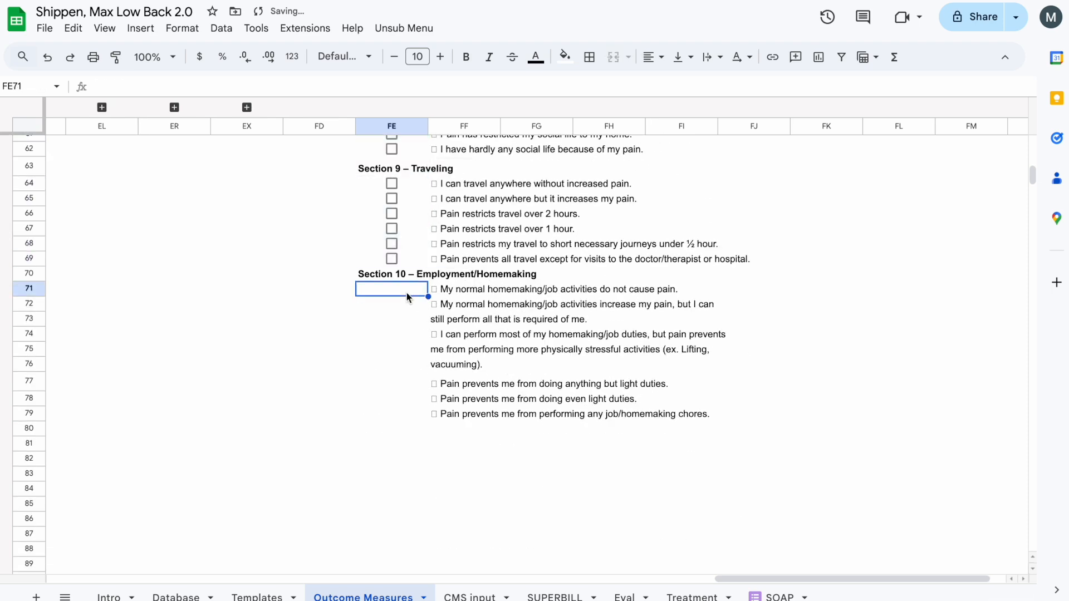
key("super+v")
scroll(412, 308, "down", 1)
left_click(413, 320)
key("super+v")
left_click(412, 340)
key("super+v")
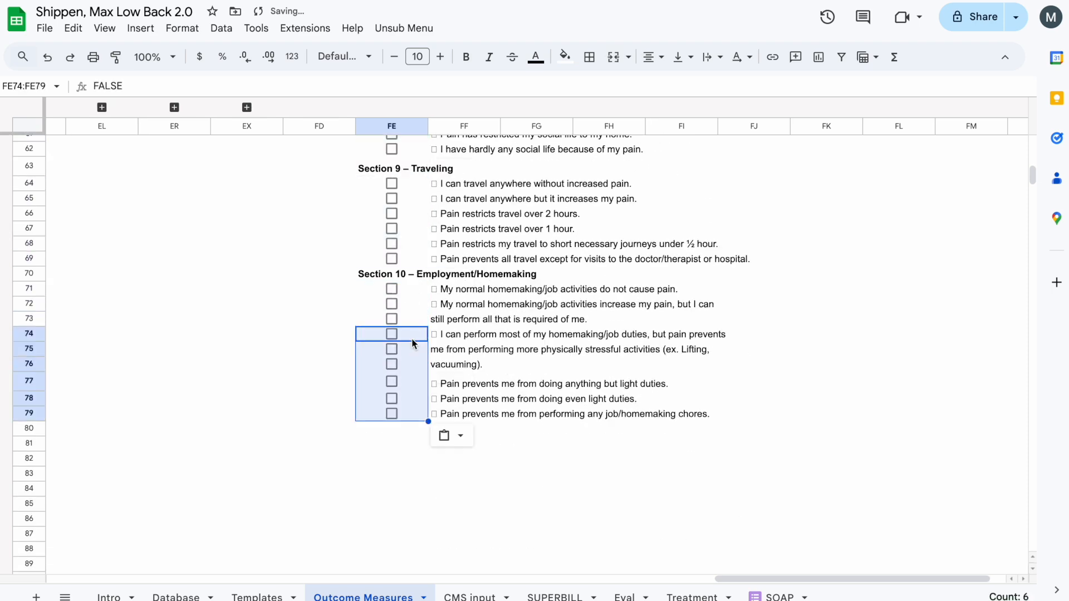
- Move "still perform all that is required of me." from FF73 onto the end of the answer in FF72
left_click(537, 430)
left_click(447, 354)
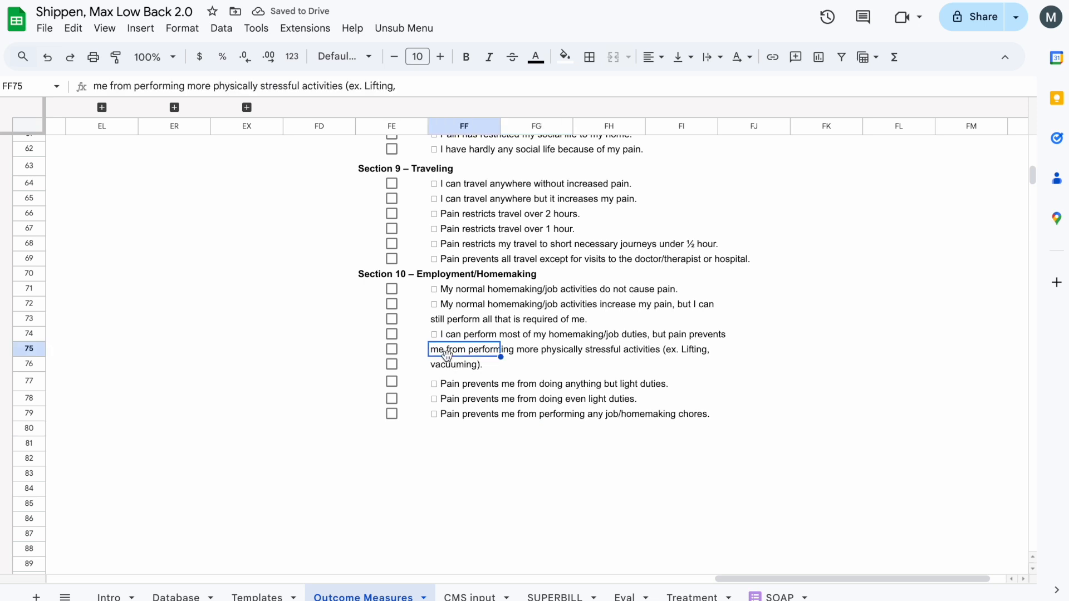
double_click(444, 320)
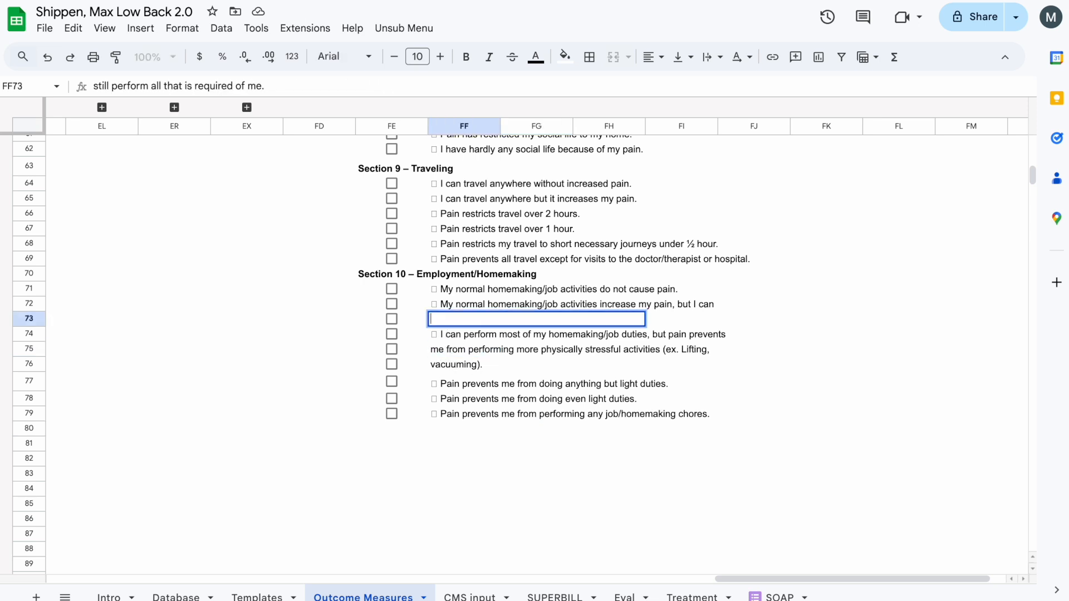
double_click(446, 305)
key("ctrl+v")
- Append FF75's text "me from performing more physically stressful activities (ex. Lifting," to the answer in FF74
left_click(452, 332)
left_click(452, 308)
left_click(452, 334)
left_click(445, 355)
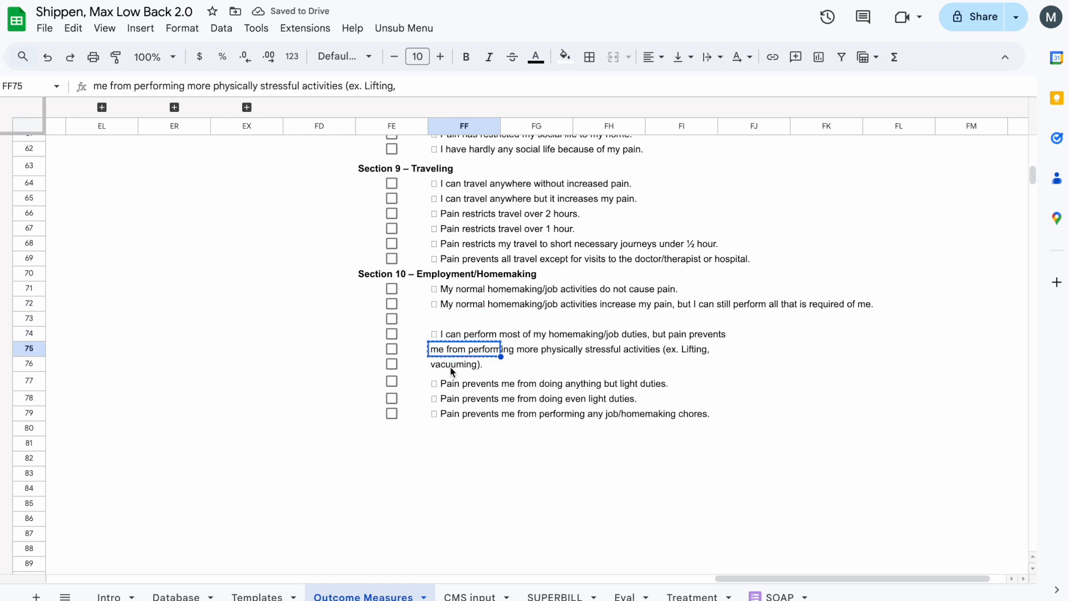
double_click(453, 334)
key("ctrl+v")
- Append "vacuuming)." to the answer in FF74 and clear the leftover text in FF75 and FF76
left_click(464, 364)
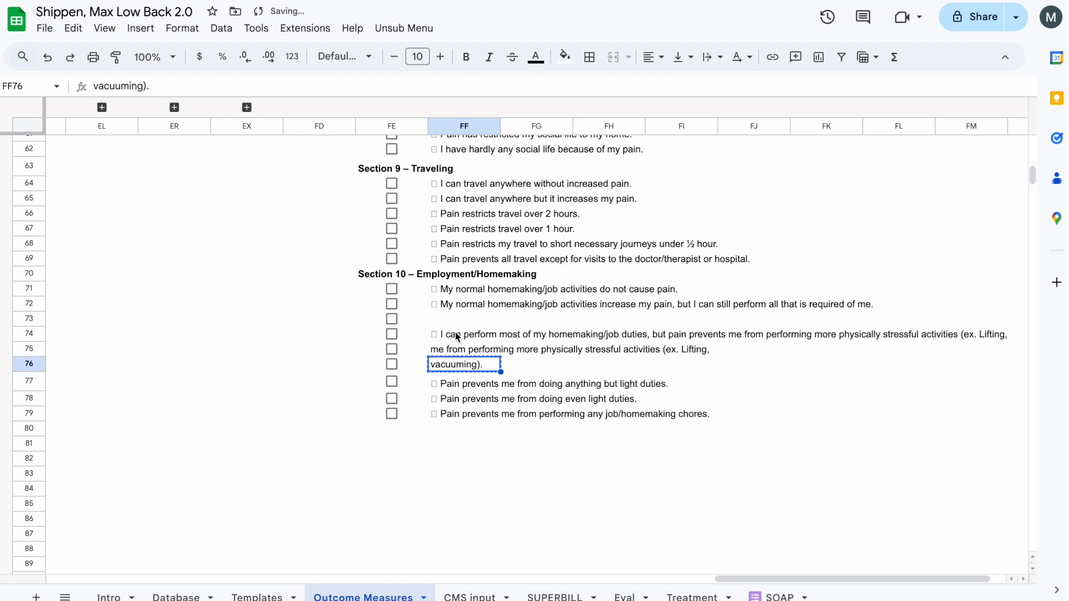
left_click(457, 336)
key("ctrl+v")
left_click(474, 379)
left_click(469, 338)
key("Down")
key("Delete")
key("Down")
key("Delete")
- Merge FF74:FH74 and wrap the long homemaking duties answer within the merged cell
key("Up")
key("Up")
key("shift+Right")
key("shift+Right")
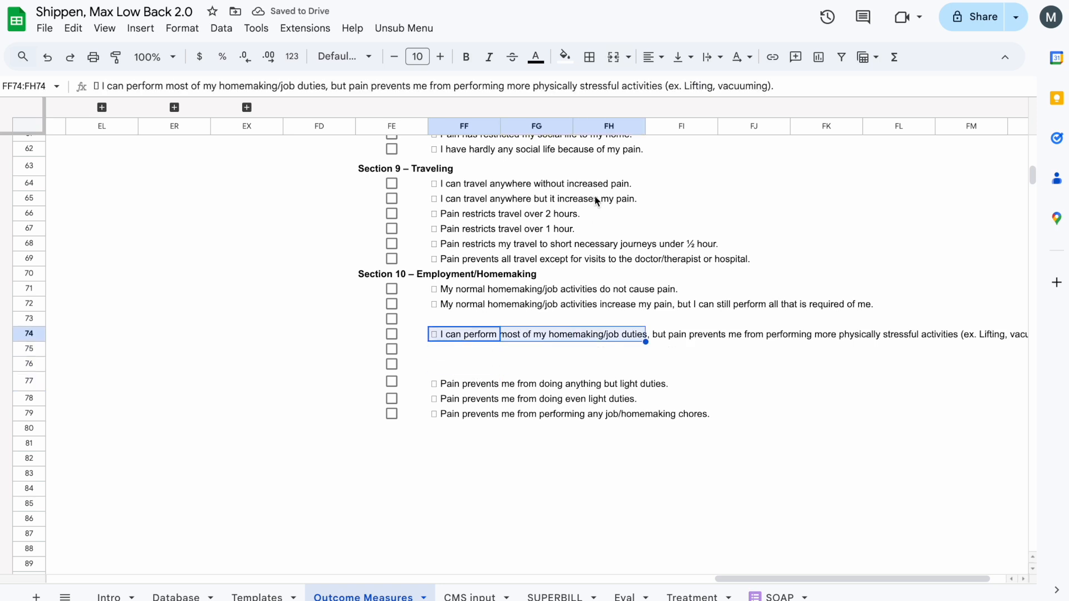
left_click(613, 57)
left_click(713, 56)
left_click(727, 78)
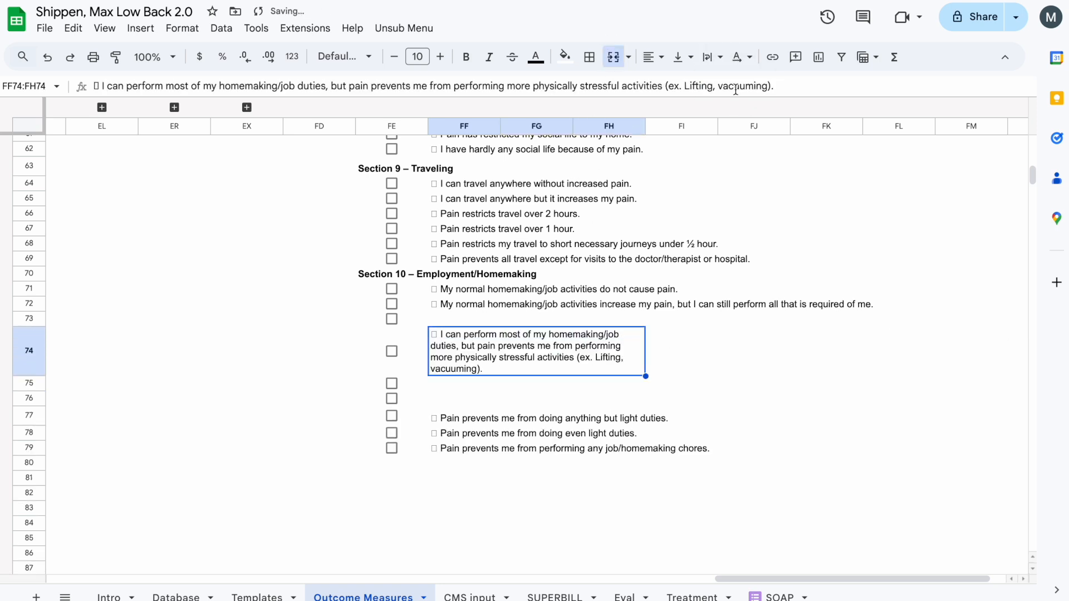
- Clear the spare checkbox in FE73 and move the checkbox and merged answer from FE74:FH74 up to row 73
left_click(535, 400)
left_click(469, 317)
left_click(411, 320)
key("Delete")
key("Down")
left_click(494, 351, "shift")
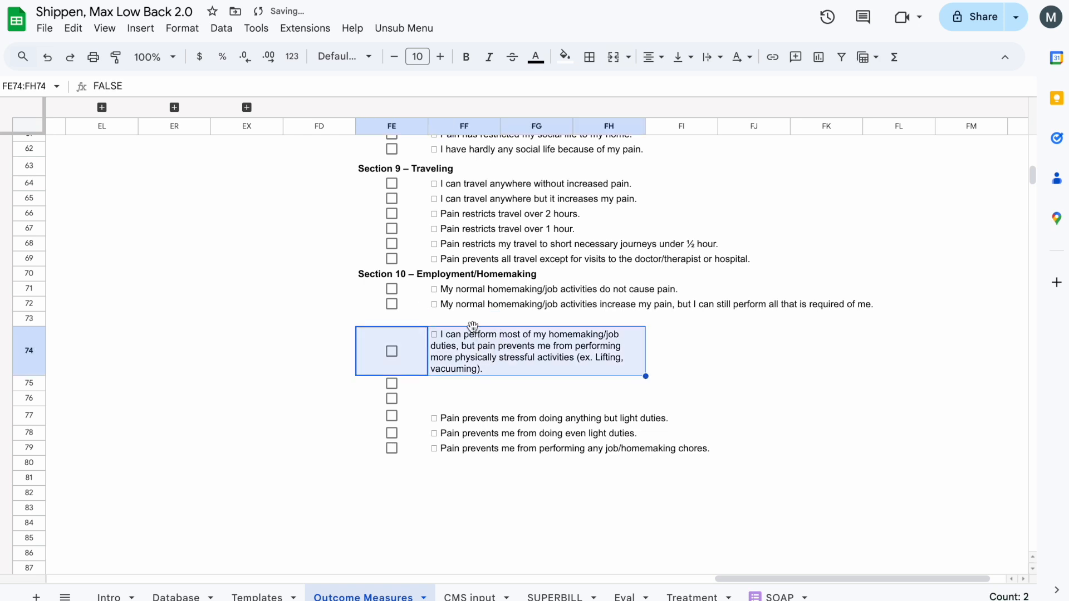
left_click_drag(473, 326, 473, 312)
- Add a right border along the whole of column FI
left_click(407, 127)
left_click_drag(407, 128, 670, 126)
left_click(589, 57)
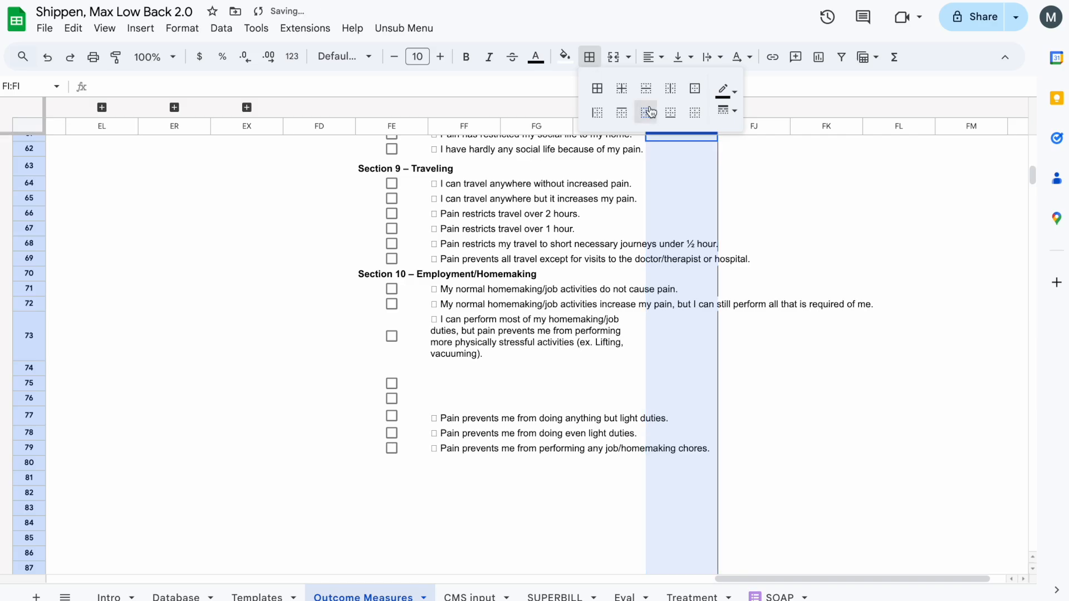
left_click(704, 332)
left_click(680, 284)
- Review the answers from Section 1 down to Section 10 against the border line for overflowing or split text
key("Down")
key("Down")
key("Up")
key("Up")
key("Up")
key("Up")
key("Up")
key("Down")
key("Down")
key("Down")
key("Down")
key("Down")
key("Down")
key("Down")
key("Down")
key("Down")
key("Down")
key("Down")
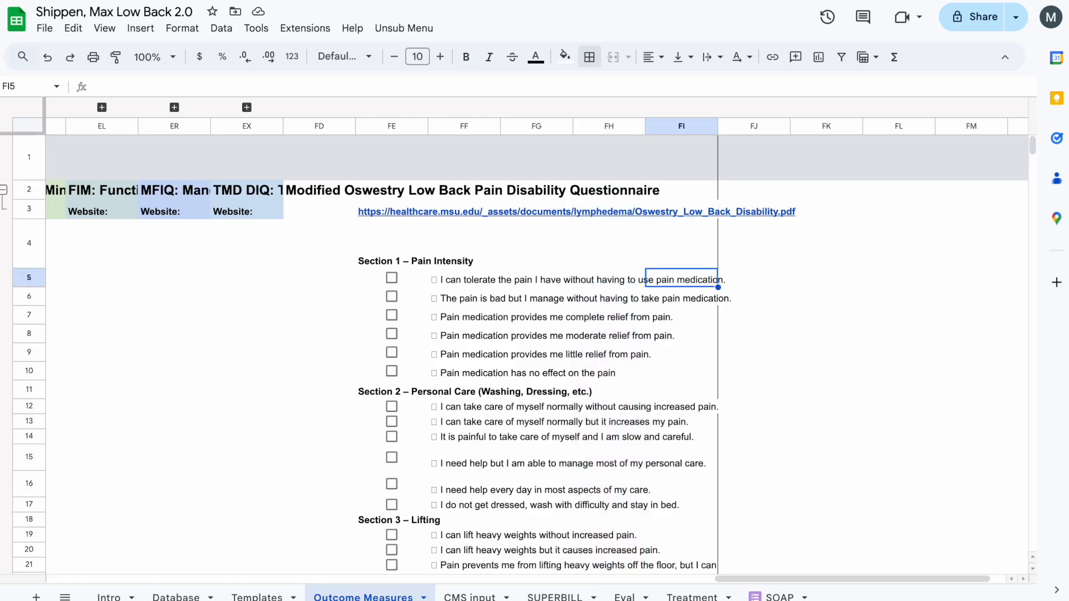
key("Down")
key("Down")
key("Down")
key("Down")
key("Down")
key("Down")
key("Down")
key("Down")
key("Down")
key("Down")
key("Down")
key("Down")
key("Down")
key("Down")
key("Down")
key("Down")
key("Down")
key("Down")
key("Down")
key("Down")
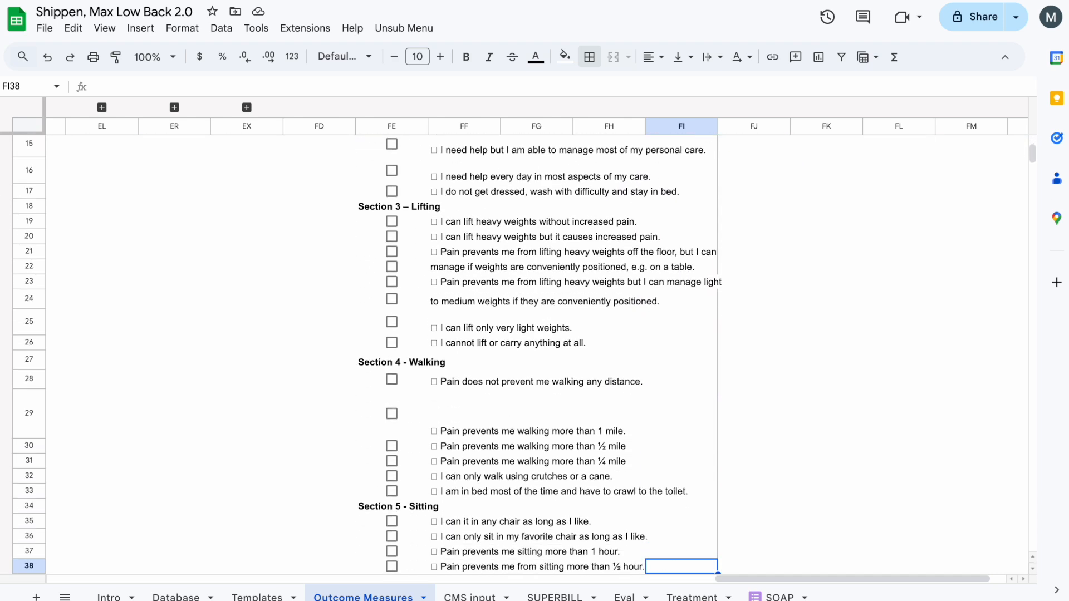
key("Down")
key("Down")
key("Down")
key("Down")
key("Down")
key("Down")
key("Down")
key("Down")
key("Down")
key("Down")
key("Down")
key("Down")
key("Down")
key("Down")
key("Down")
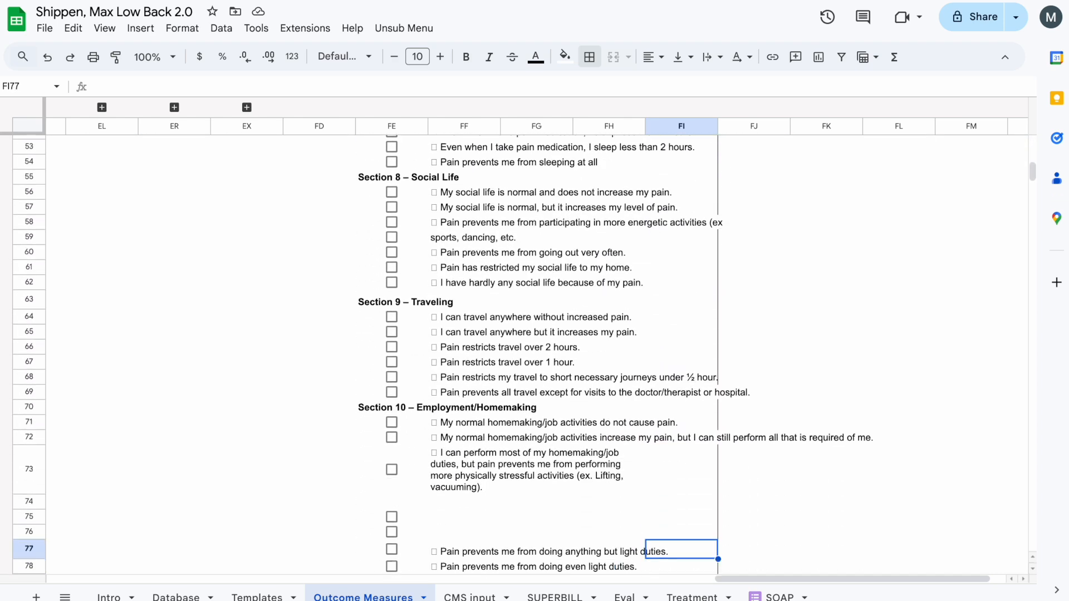
scroll(677, 425, "down", 4)
- Move the last three Section 10 answers from rows 77–79 up to rows 74–76 and clear the leftover checkboxes below them
left_click(492, 356)
left_click_drag(462, 380, 420, 337)
left_click(417, 318)
left_click(419, 332)
left_click(421, 348)
left_click(421, 368)
key("Delete")
key("Down")
key("Delete")
- Look back over the questionnaire layout from Section 10 up to the first answer in FF5
key("Up")
key("Up")
key("Up")
key("Right")
key("Right")
key("Right")
key("Right")
key("Left")
key("Left")
key("Left")
key("Up")
key("Up")
key("Up")
key("Up")
key("Up")
key("Up")
key("Up")
key("Up")
key("Up")
key("Up")
key("Up")
key("Up")
key("Up")
key("Up")
key("Up")
key("Up")
key("Up")
key("Up")
key("Up")
key("Up")
key("Up")
key("Up")
key("Up")
key("Up")
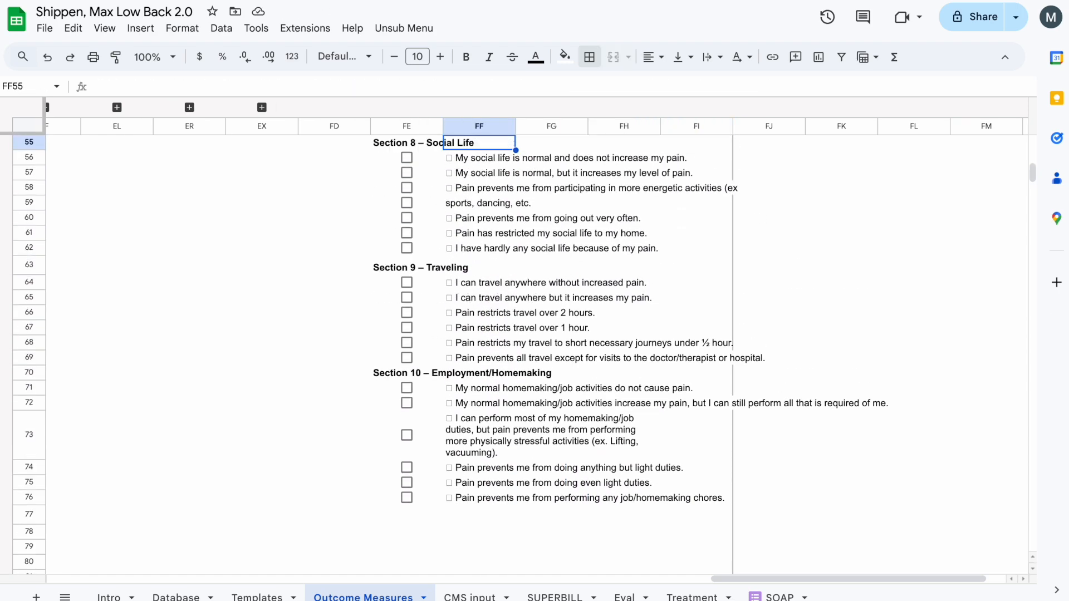
key("Up")
key("Up")
key("Up")
key("Up")
key("Up")
key("Up")
key("Up")
key("Up")
key("Up")
key("Up")
key("Up")
key("Up")
key("Up")
key("Up")
key("Up")
key("Up")
key("Up")
key("Up")
key("Up")
key("Up")
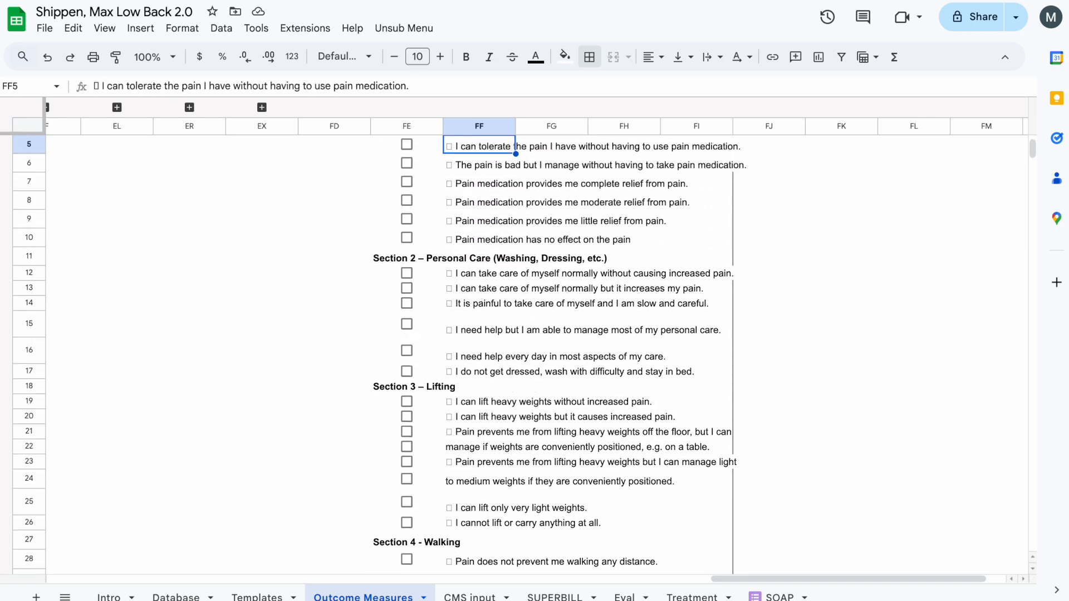
- Read the scoring instructions and score interpretation in Oswestry-Low-Back-Pain-Disability-Questionnaire.pdf, then return to the spreadsheet
scroll(496, 285, "down", 2)
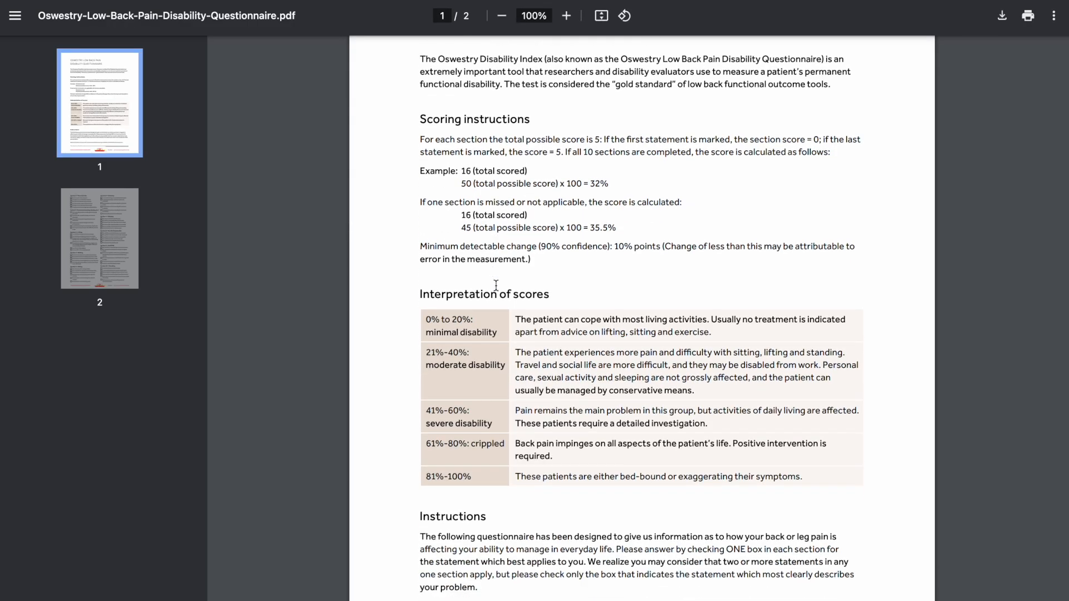
scroll(495, 285, "down", 10)
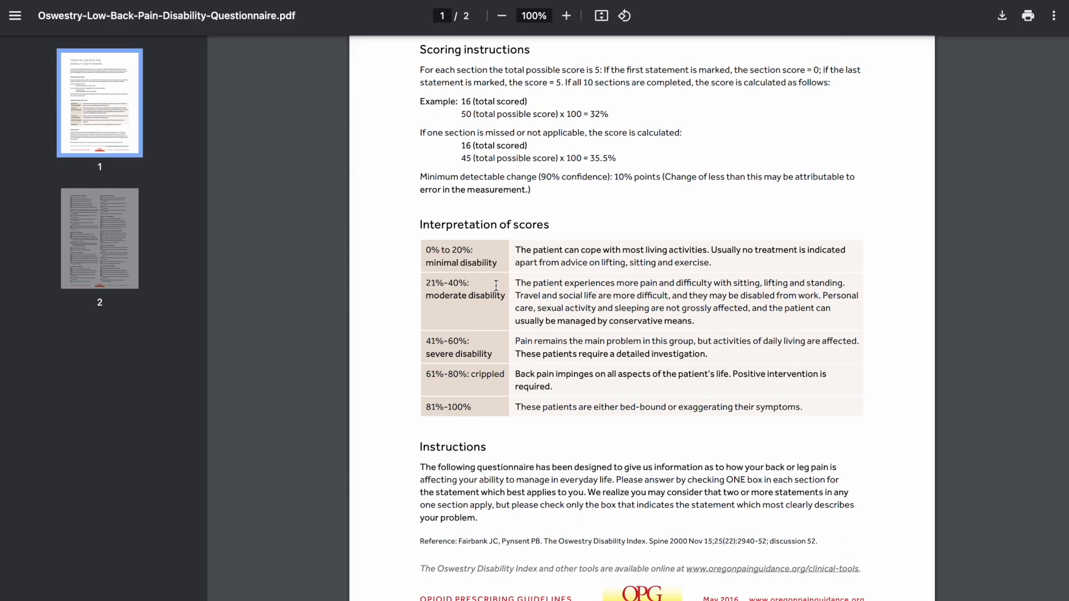
scroll(496, 285, "up", 15)
scroll(495, 285, "down", 3)
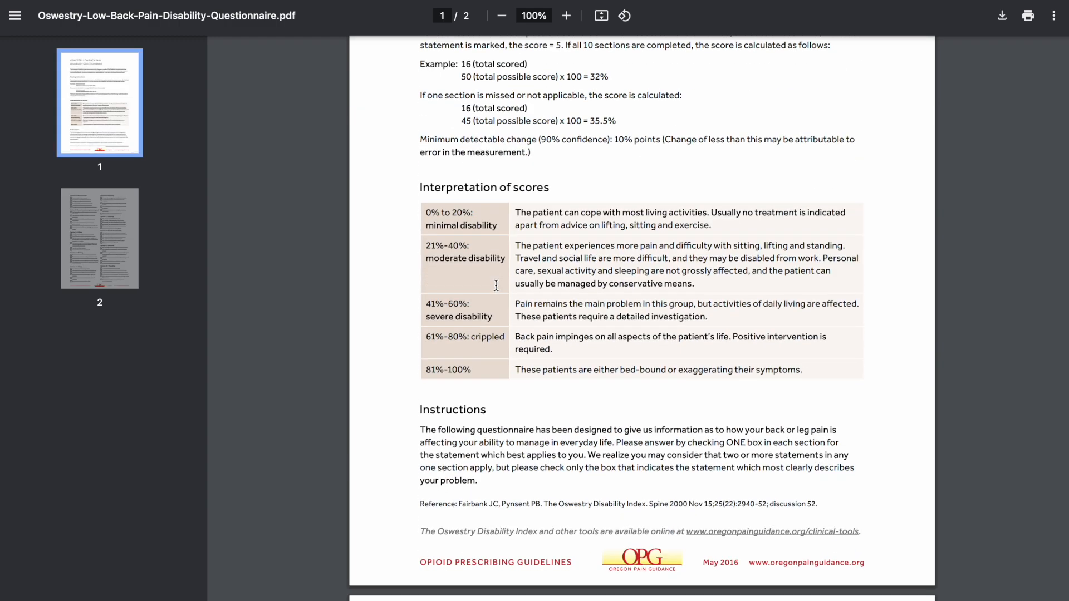
scroll(567, 256, "up", 3)
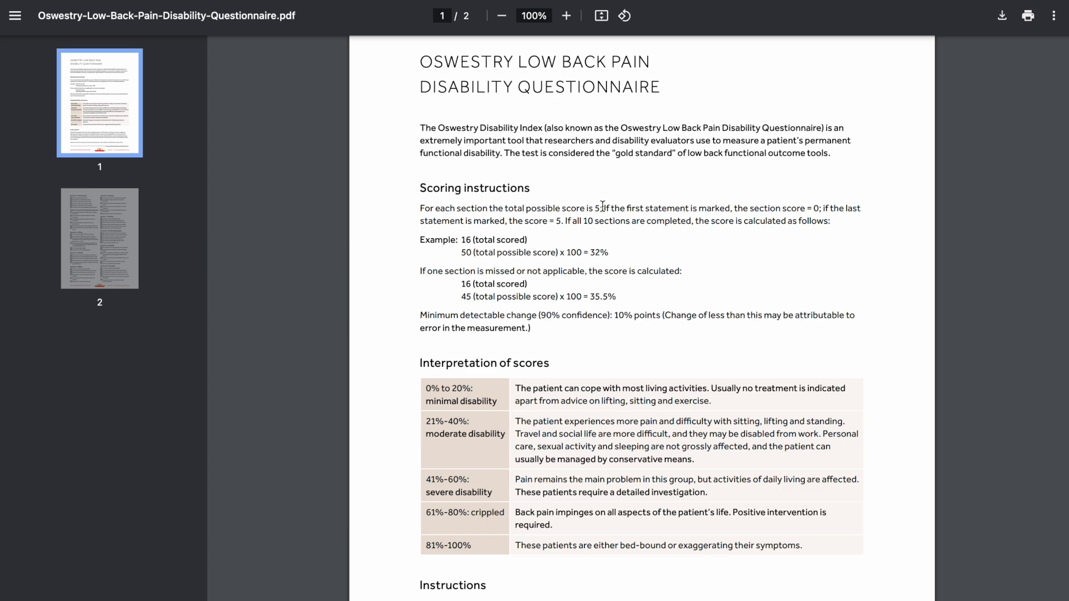
left_click_drag(605, 208, 818, 202)
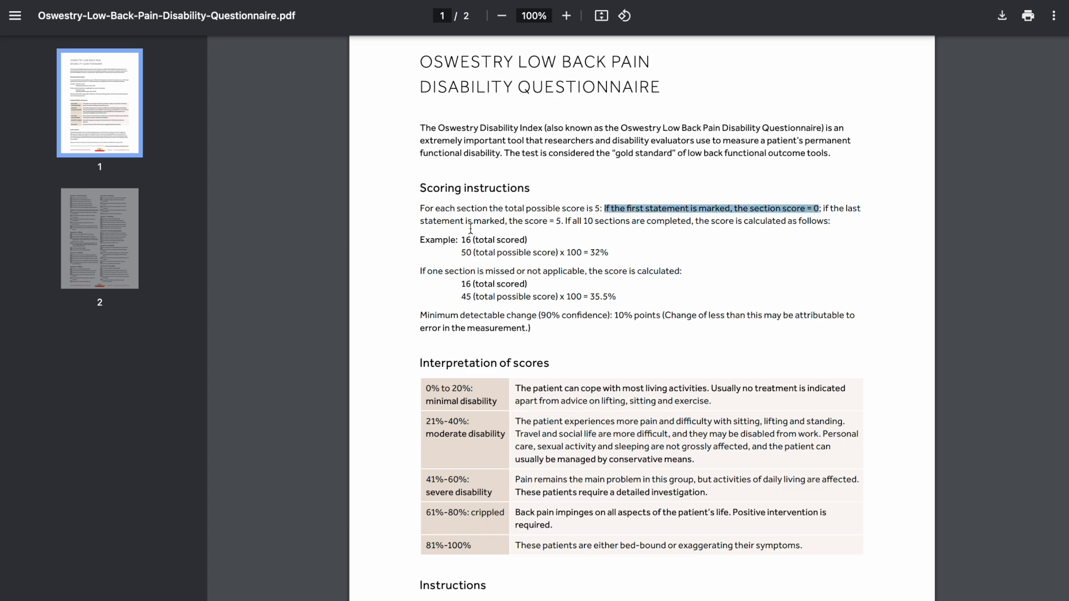
left_click(445, 1)
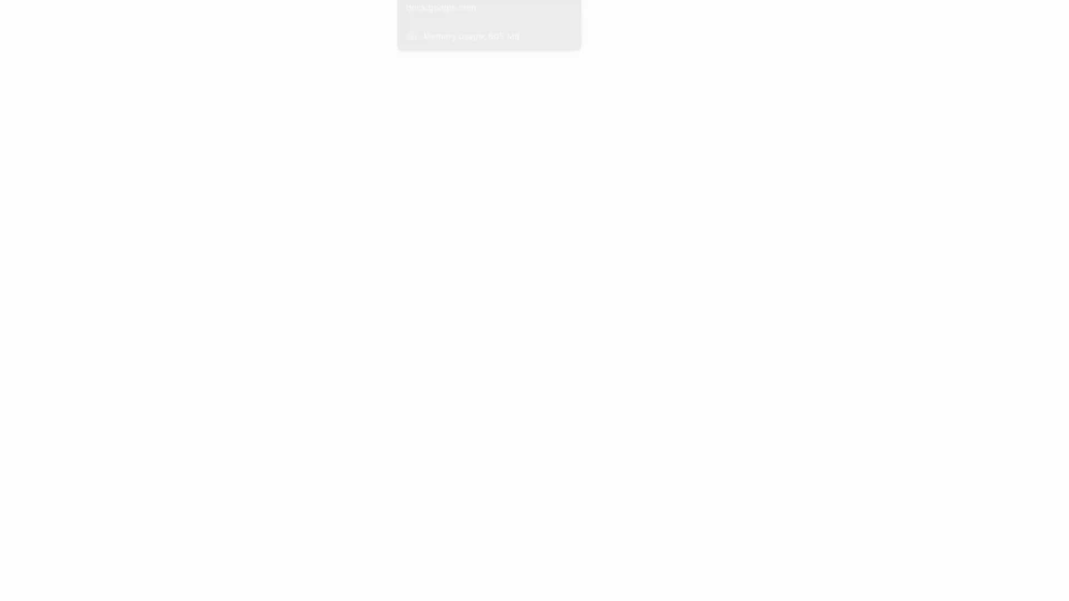
- Try numbering the Section 1 answers 1 to 5 downward from FD5
left_click(375, 279)
key("Left")
type("1")
key("Return")
type("2")
key("Return")
type("3")
key("Return")
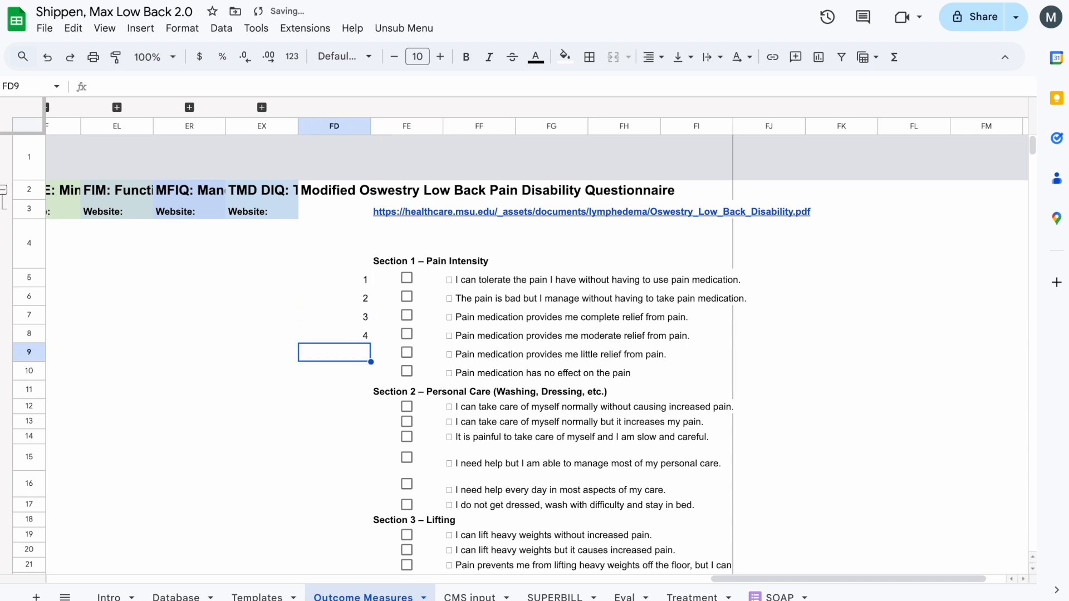
type("4")
key("Return")
type("5")
key("Return")
- Enter the scores 0, 1, 2, 3, 4 and 5 in FD5:FD10 beside the Section 1 answers
key("Up")
key("Up")
key("Up")
key("Up")
key("Up")
type("0 1 2 3 4 ")
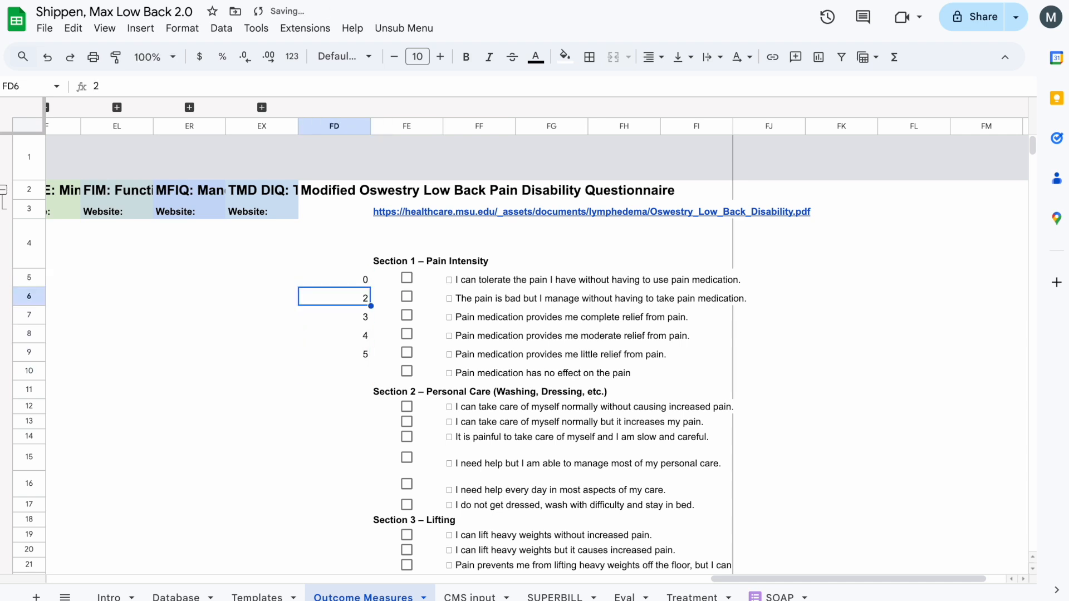
type("5")
key("Return")
- Copy the 0–5 scores from FD5:FD10 to FD12:FD17 for Section 2 and to FD19:FD24 for Section 3
key("Up")
key("shift+Up")
key("shift+Up")
key("shift+Up")
key("shift+Up")
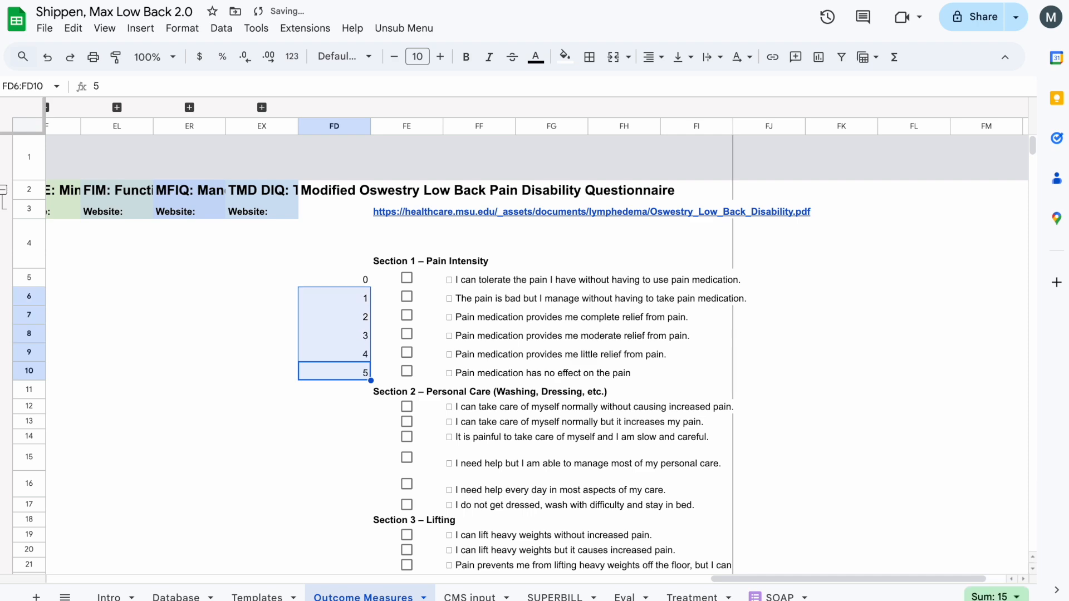
left_click(363, 411)
type("0 1 2 3 4 5")
scroll(368, 473, "down", 3)
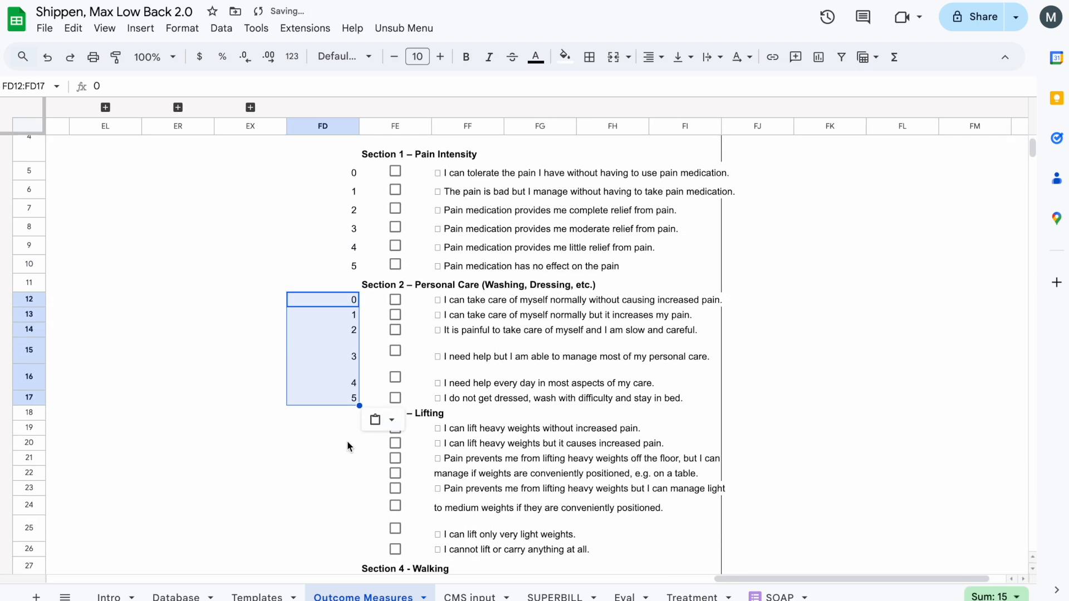
left_click(347, 432)
type("0 1 2 3 4 5")
- Append FF22's text "manage if weights are conveniently positioned, e.g. on a table." to the answer in FF21 and clear FF22
left_click(440, 474)
key("ctrl+c")
double_click(473, 458)
key("ctrl+v")
left_click(464, 478)
key("Delete")
- Merge FF21:FH21 and wrap the long lifting answer within the merged cell
left_click(497, 460)
left_click_drag(597, 461, 636, 465)
left_click(613, 57)
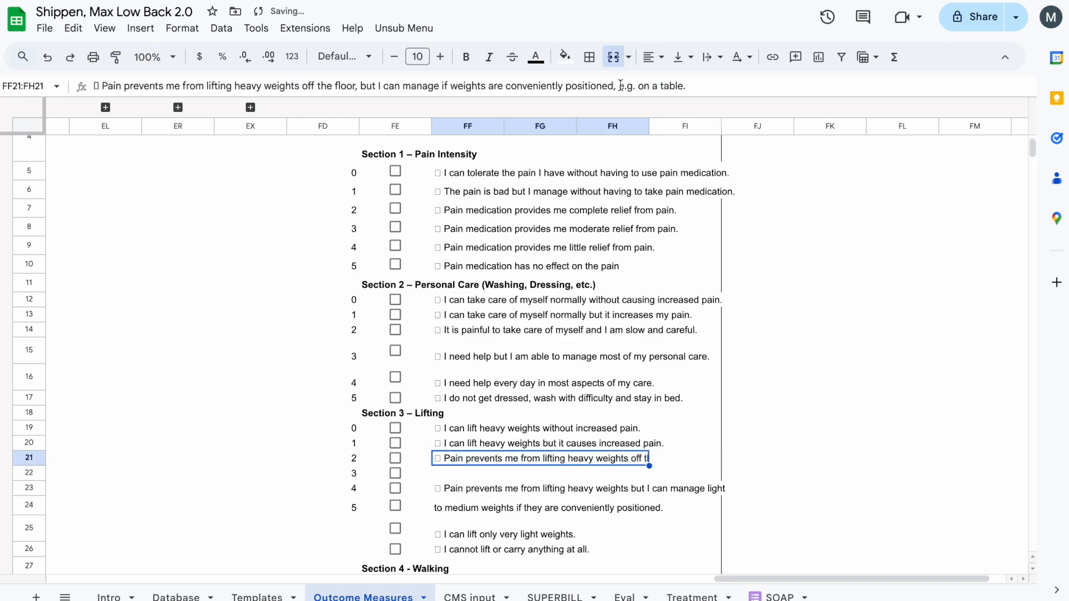
left_click(722, 56)
left_click(736, 87)
- Move the remaining Section 3 answer texts in FF23:FF26 up one row to start at FF22
scroll(440, 389, "down", 2)
left_click(432, 400)
mouse_move(449, 412)
left_mouse_down()
mouse_move(456, 477)
mouse_move(455, 393)
left_mouse_up()
- Append FF23's text "to medium weights if they are conveniently positioned." to the answer in FF22 and clear FF23
left_click(469, 413)
key("super+c")
double_click(463, 398)
key("super+v")
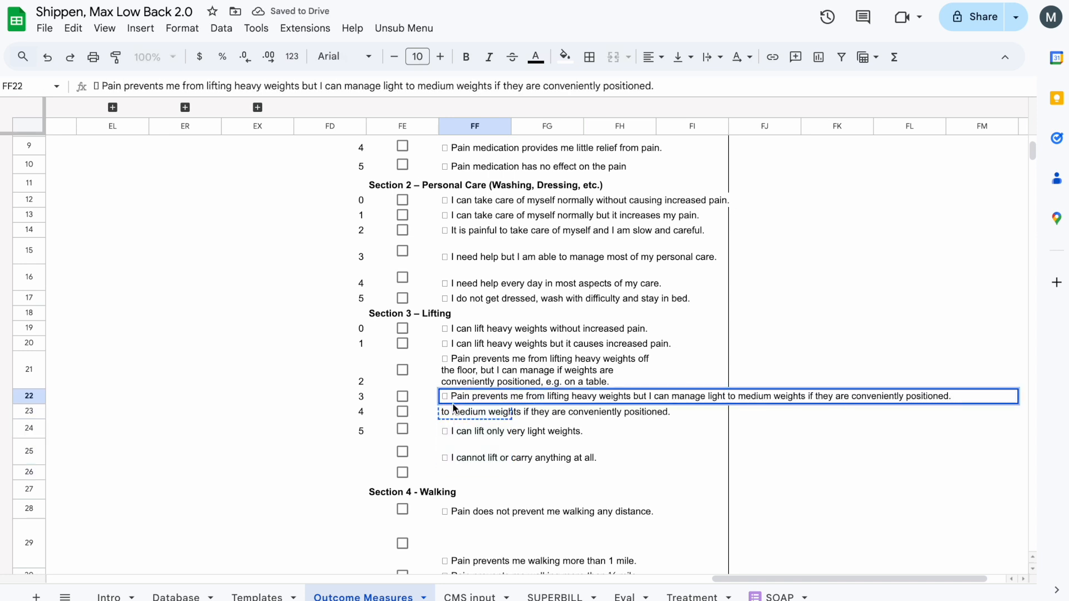
left_click(454, 410)
key("Delete")
- Move the last two Section 3 answers up to FF23:FF24 and clear the leftover checkboxes in FE25 and FE26
left_click(415, 410)
key("Delete")
left_click(443, 431)
left_click_drag(427, 430, 455, 451)
left_click_drag(456, 421, 456, 410)
left_click(412, 458)
left_click(410, 469)
key("Delete")
key("Up")
- Move the block FE27:FN76, from the Section 4 heading onwards, up two rows to start at FE25
left_click(455, 277)
left_click(457, 216)
left_click(456, 167)
scroll(457, 172, "up", 4)
scroll(440, 334, "down", 5)
left_click(422, 429)
scroll(409, 437, "down", 7)
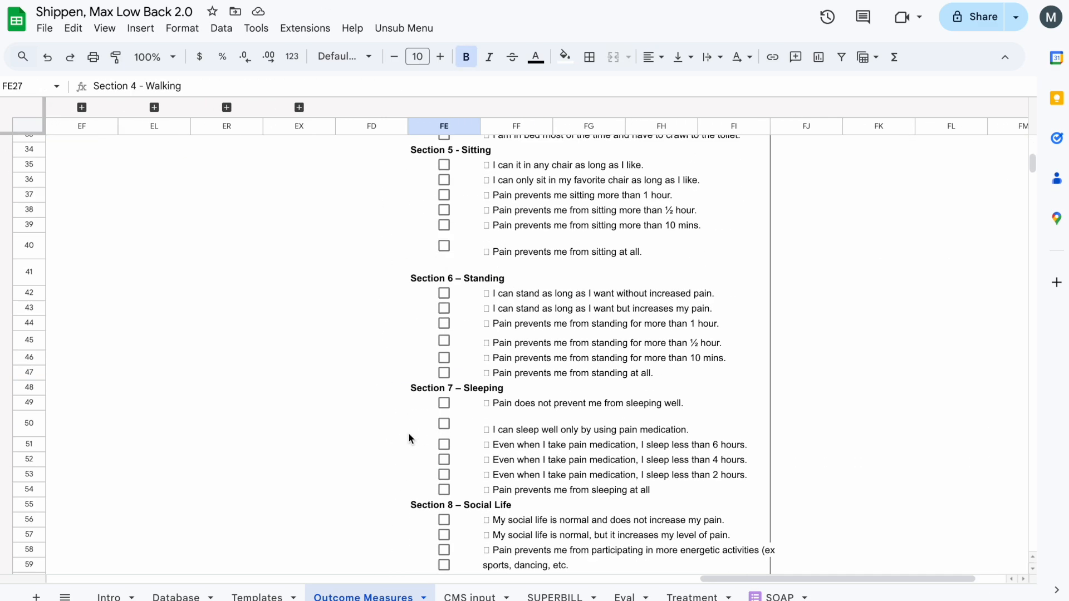
scroll(408, 432, "down", 8)
key("super+shift+Down")
key("super+shift+Right")
scroll(413, 429, "up", 13)
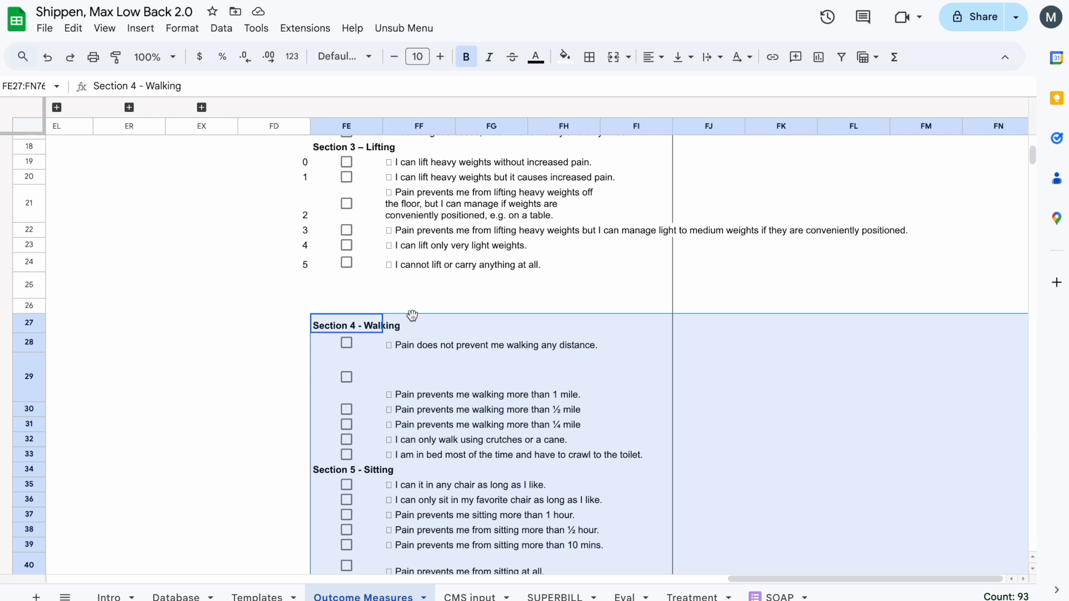
left_click_drag(412, 315, 412, 295)
left_click(411, 295)
- Enter the scores 0, 1, 2, 3, 4 and 5 in FD26:FD31 beside the Section 4 - Walking answers
left_click(344, 291)
left_click(370, 321)
left_click(366, 373)
key("Right")
key("Down")
key("Down")
key("Up")
key("Left")
key("Up")
key("Up")
key("Up")
key("Left")
key("BackSpace")
type("0 1 2 3 4 5")
- Enter the scores 0 to 5 in column FD beside the answer rows of each section from Section 5 through Section 8
key("Return")
key("Return")
key("Return")
type("4")
key("Return")
type("1 2 3 4 5  0 1")
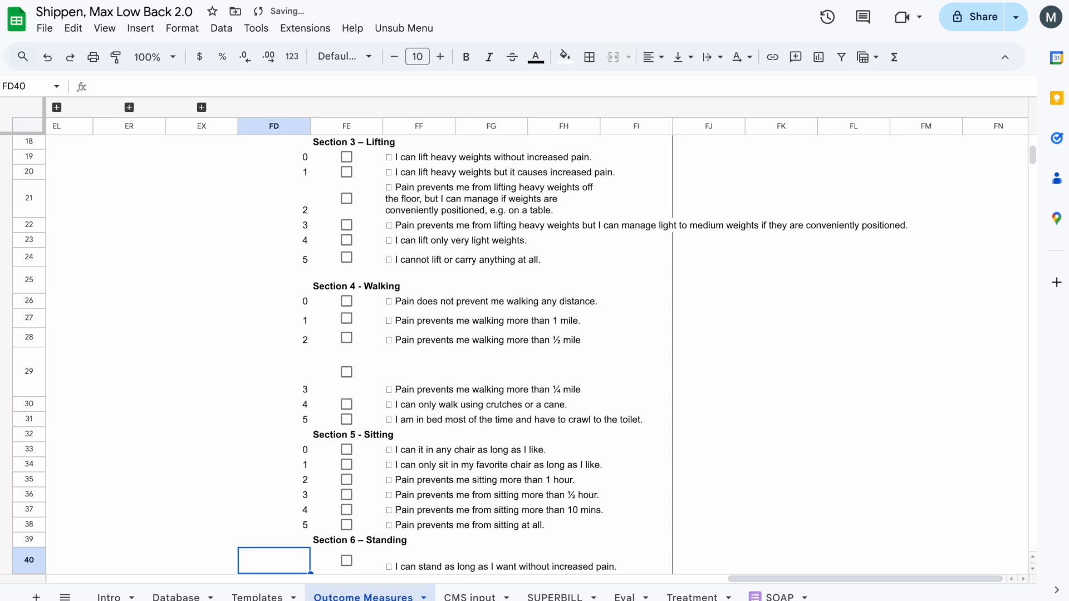
type(" 2 3 4 5  0 1 2 3 4 5  ")
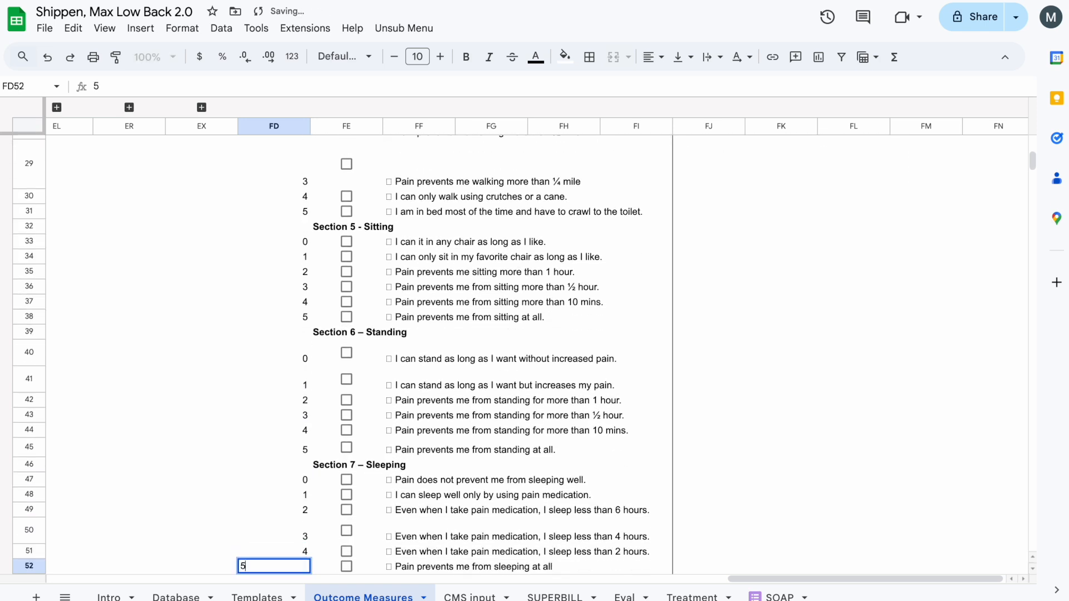
type("0 1 2 3 4 5")
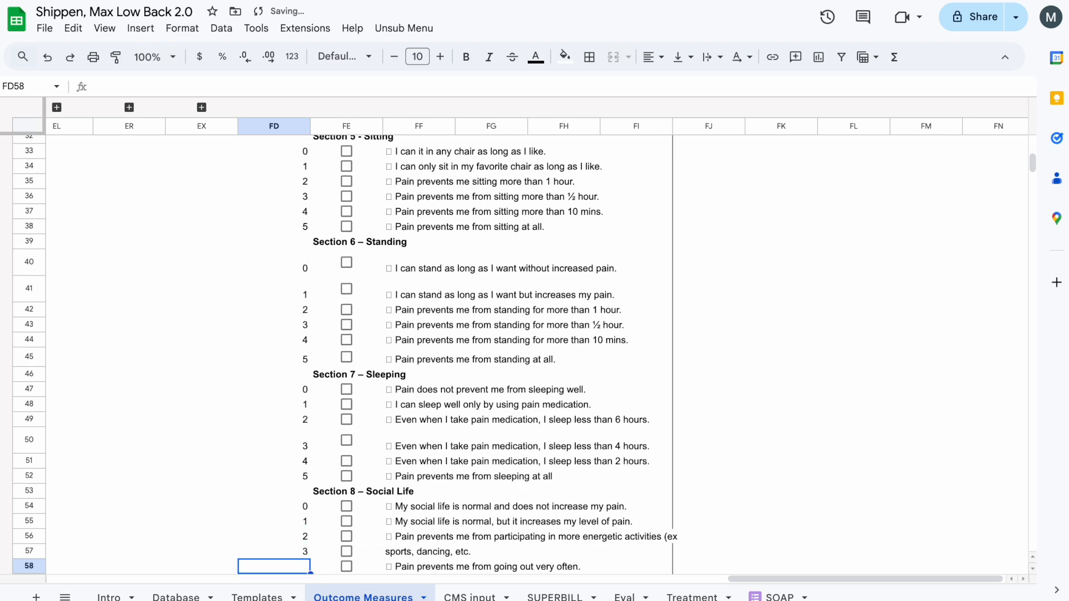
- Clear the leftover text "sports, dancing, etc." and its checkbox from row 57 in Section 8
scroll(389, 399, "down", 3)
left_click(410, 362)
key("Left")
key("Right")
key("Delete")
- Move the remaining Section 8 checkboxes and answers from FE58:FF60 up one row to start at FE57
key("Left")
key("Delete")
key("Down")
key("Down")
key("Up")
key("shift+Right")
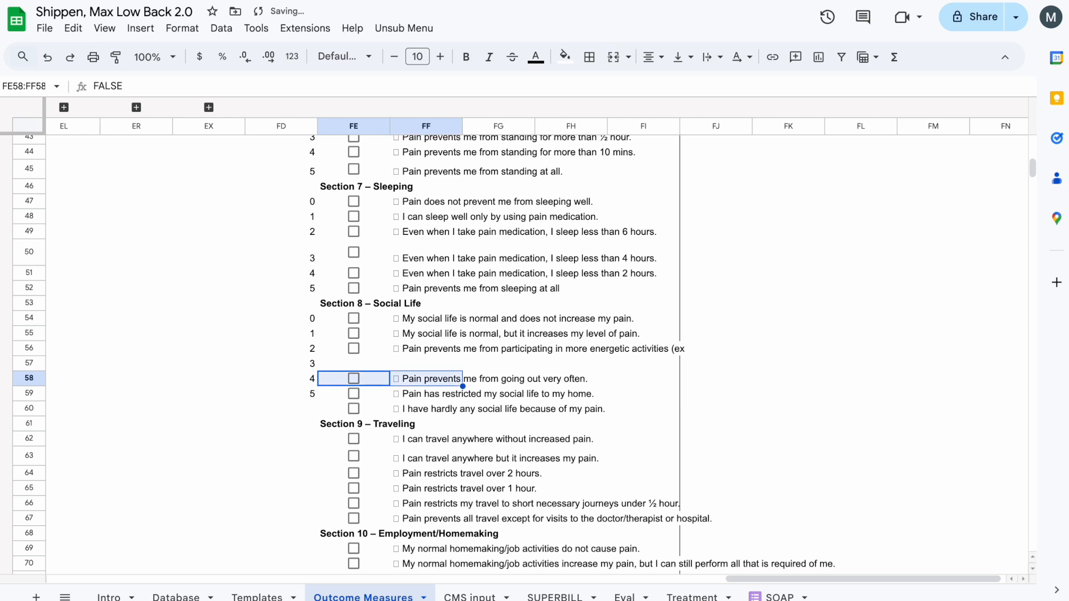
key("shift+Down")
key("shift+Down")
left_click_drag(415, 371, 415, 360)
- Complete the cut-off Section 8 answer in FF56 so it ends with "(ex sports, dancing, etc.)"
key("Up")
key("Right")
key("Return")
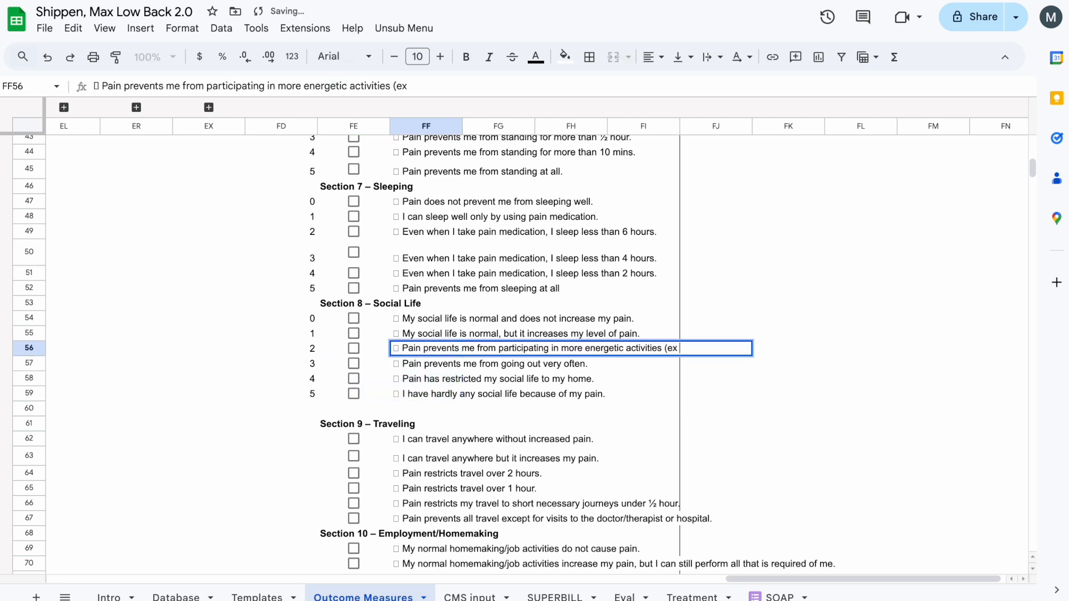
key("Return")
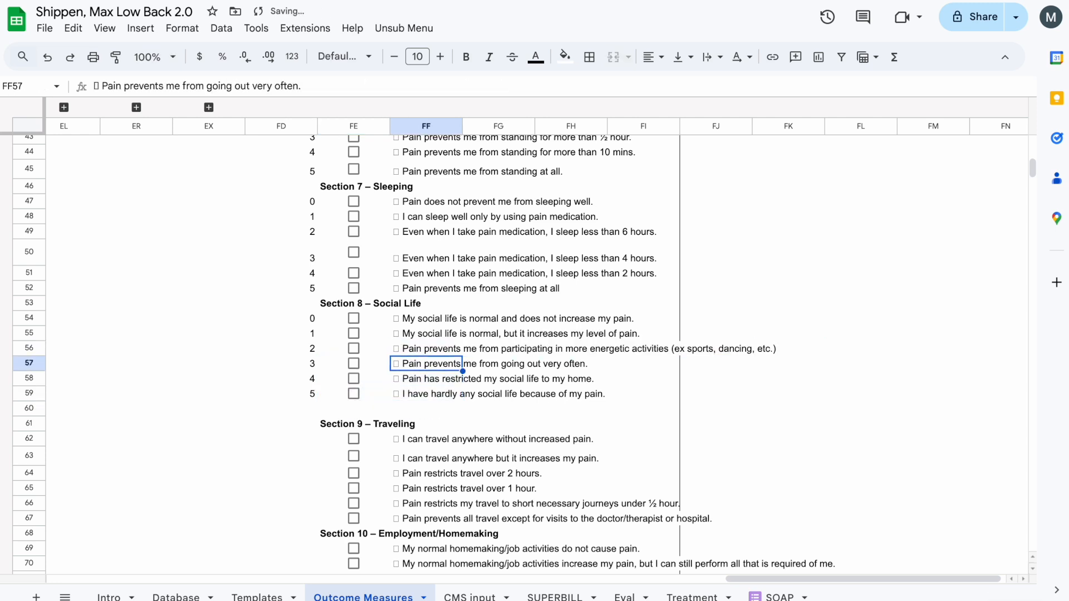
- Merge FF56:FH56 and wrap the long Section 8 answer inside it
key("Up")
key("shift+Right")
key("shift+Right")
left_click(613, 57)
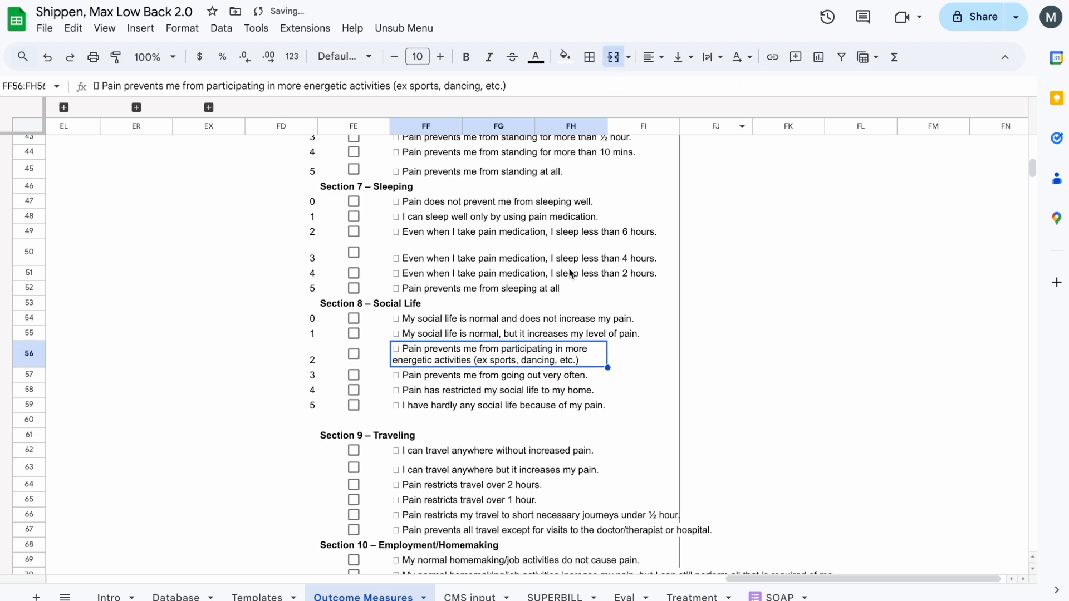
- Merge FF22:FH22 and wrap the Section 3 answer about light to medium weights
scroll(518, 259, "up", 10)
left_click_drag(440, 283, 579, 283)
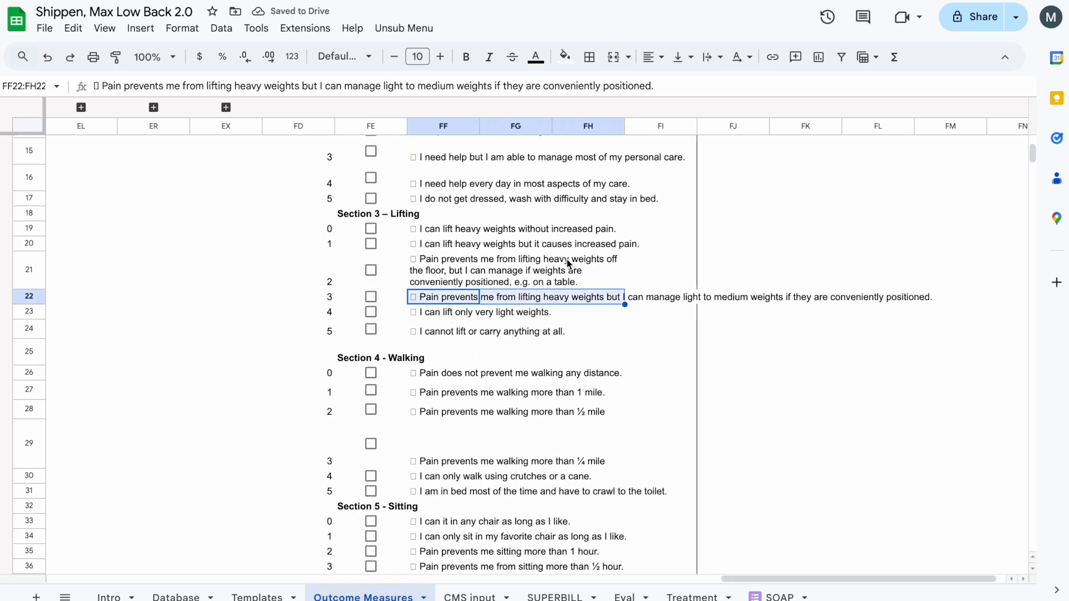
left_click(622, 59)
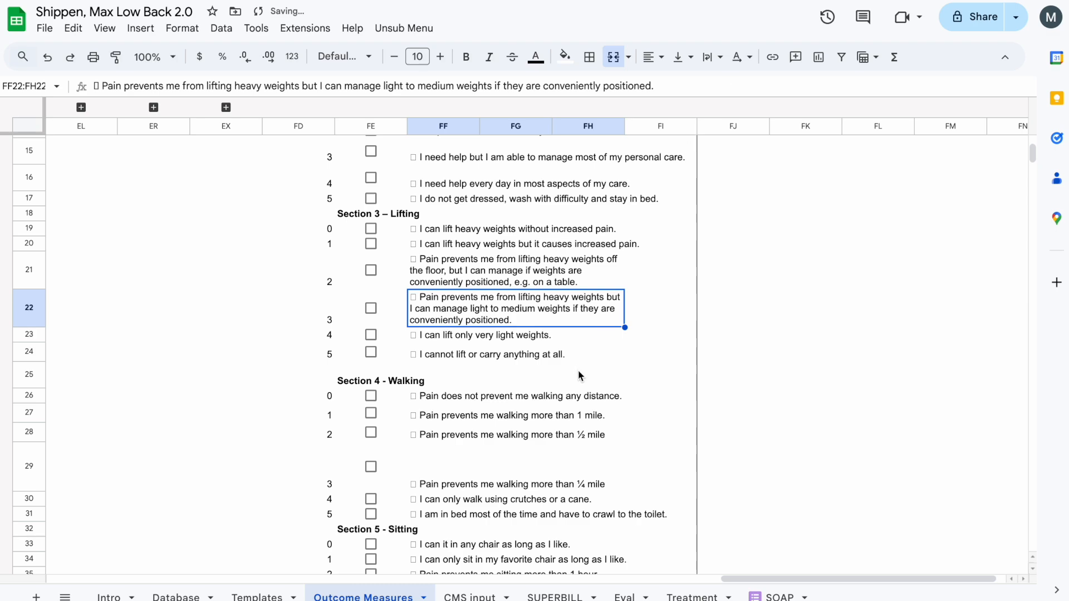
- Merge columns FF to FH and wrap the text for the long Section 10 answers in rows 70 and 71
scroll(576, 373, "up", 5)
scroll(479, 283, "down", 15)
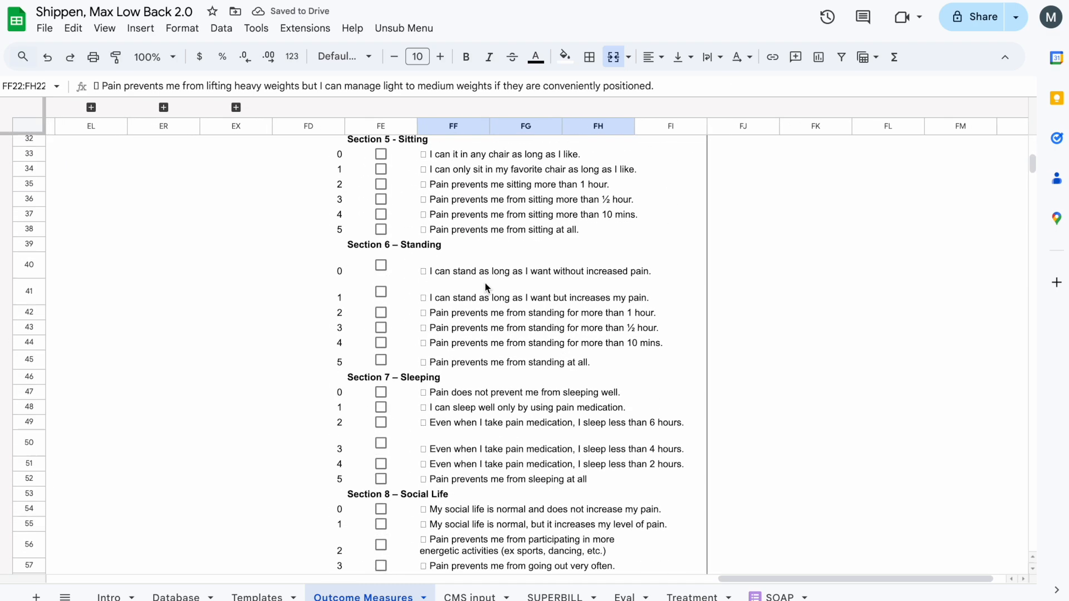
left_click(459, 376)
left_click_drag(449, 358, 579, 357)
left_click(619, 59)
left_click(716, 59)
left_click(735, 85)
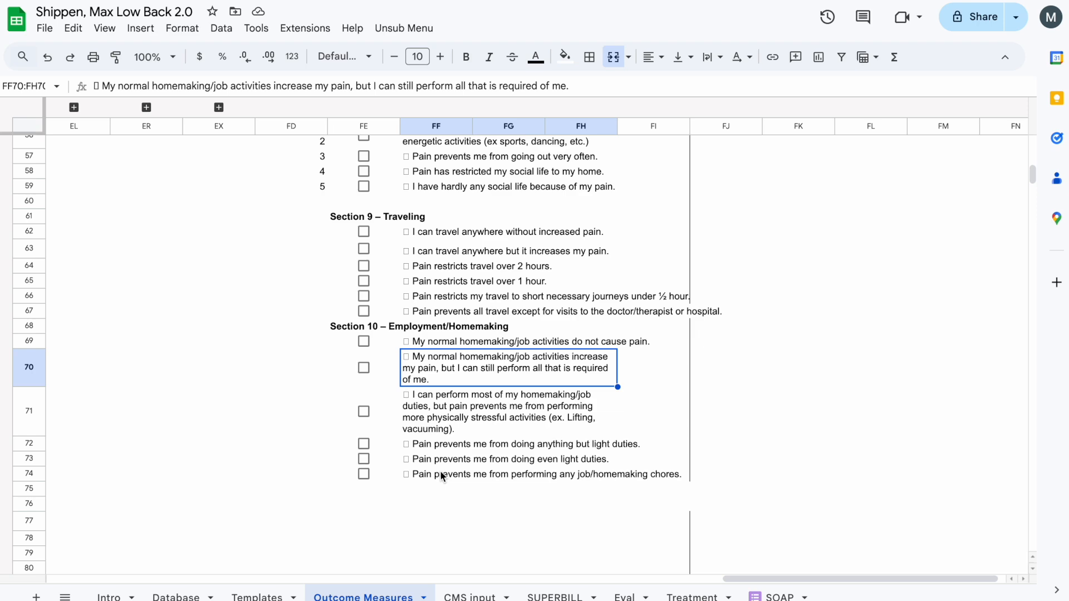
- Enter the scores 0 to 5 in column FD beside the answers of Section 9 and Section 10
left_click(497, 429)
scroll(490, 429, "up", 3)
left_click(323, 403)
type("0")
key("Return")
type("1 2 3 4 5")
key("Return")
key("Return")
type("0")
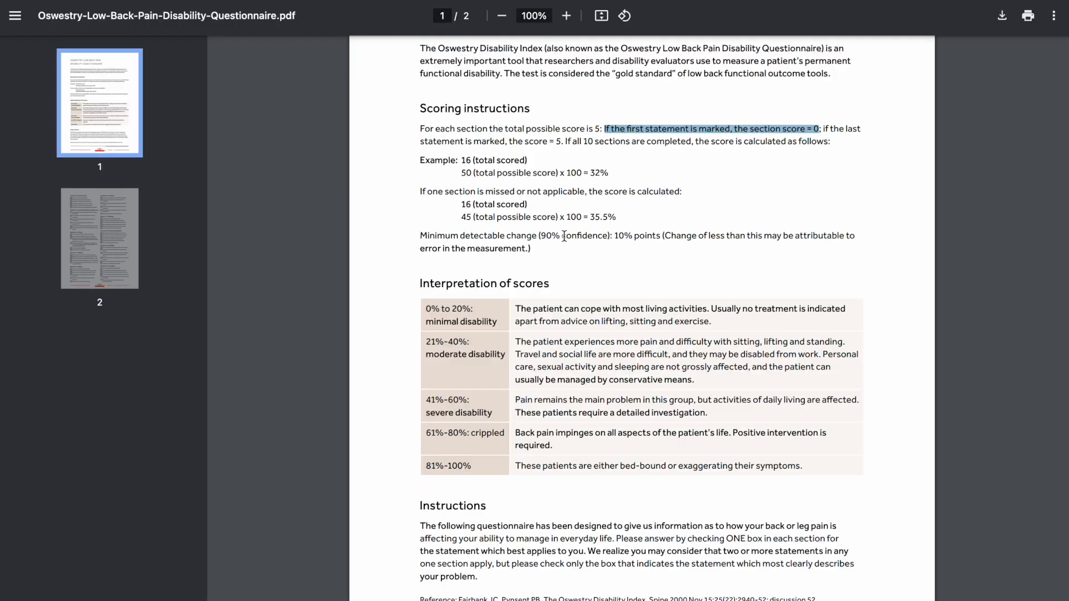
- Check the scoring instructions in the Oswestry questionnaire PDF
left_click(612, 236)
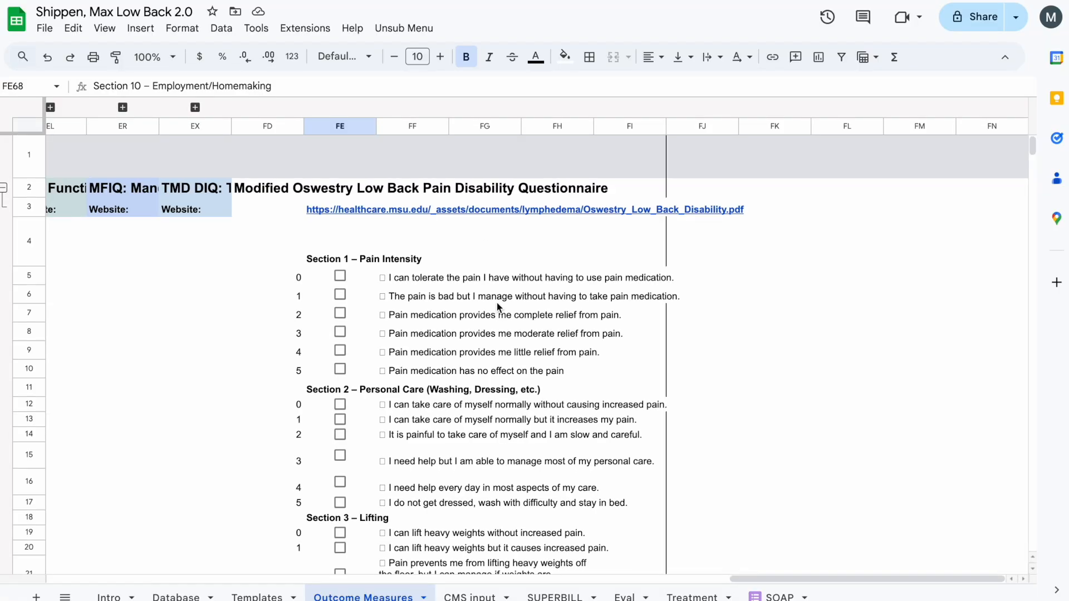
scroll(497, 302, "down", 2)
- Enter =IF(FE5=true,FD5,"") in FI5 and copy the formula down column FI to row 74
left_click(691, 186)
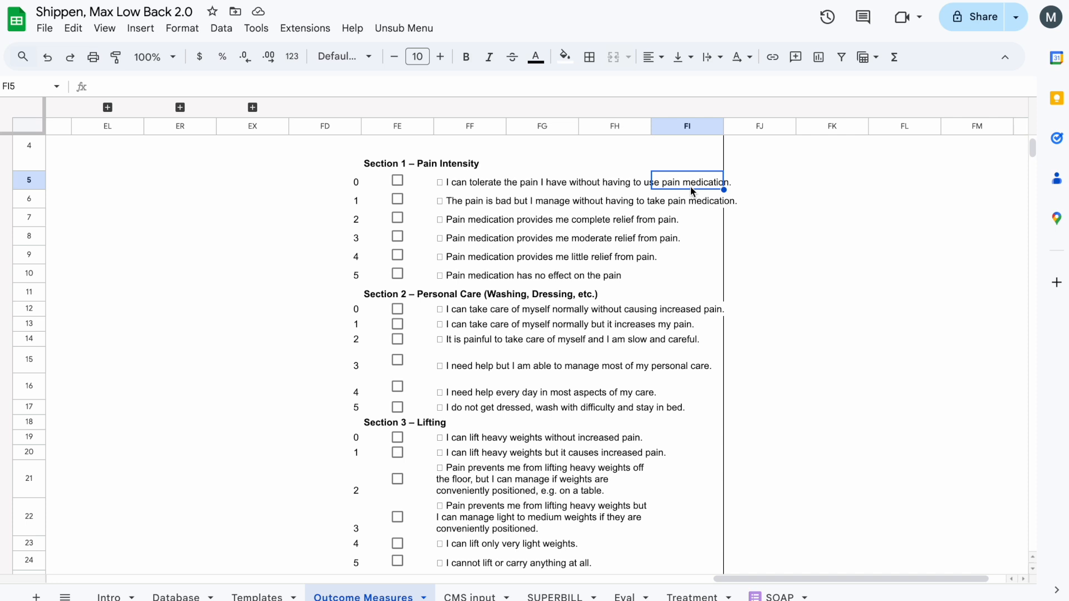
type("=IF(")
left_click(429, 187)
type("=true,")
left_click(359, 183)
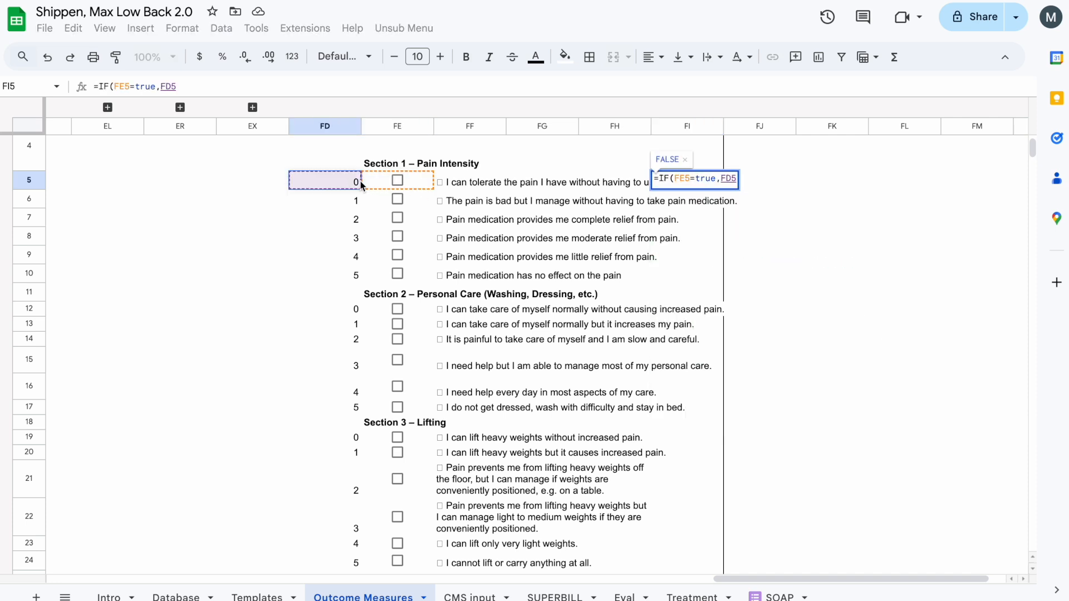
type(",\"\"")
key("Return")
left_click(700, 188)
left_click_drag(695, 463, 722, 448)
- Test the score formulas by ticking the Section 10 checkboxes in rows 69 to 73, and undo the ticks
left_click(397, 412)
left_click(396, 397)
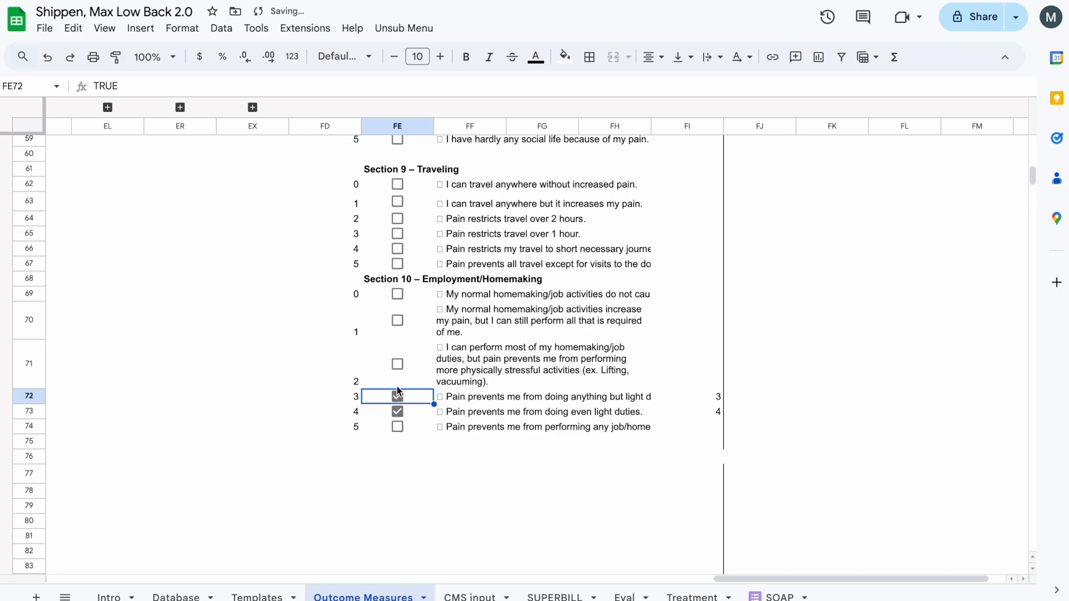
left_click(397, 364)
left_click(398, 321)
left_click(397, 295)
key("ctrl+z")
key("ctrl+z")
key("ctrl+z")
key("ctrl+z")
- Merge columns FF to FH separately in each Section 1 answer row, from row 5 to row 10
scroll(558, 319, "up", 15)
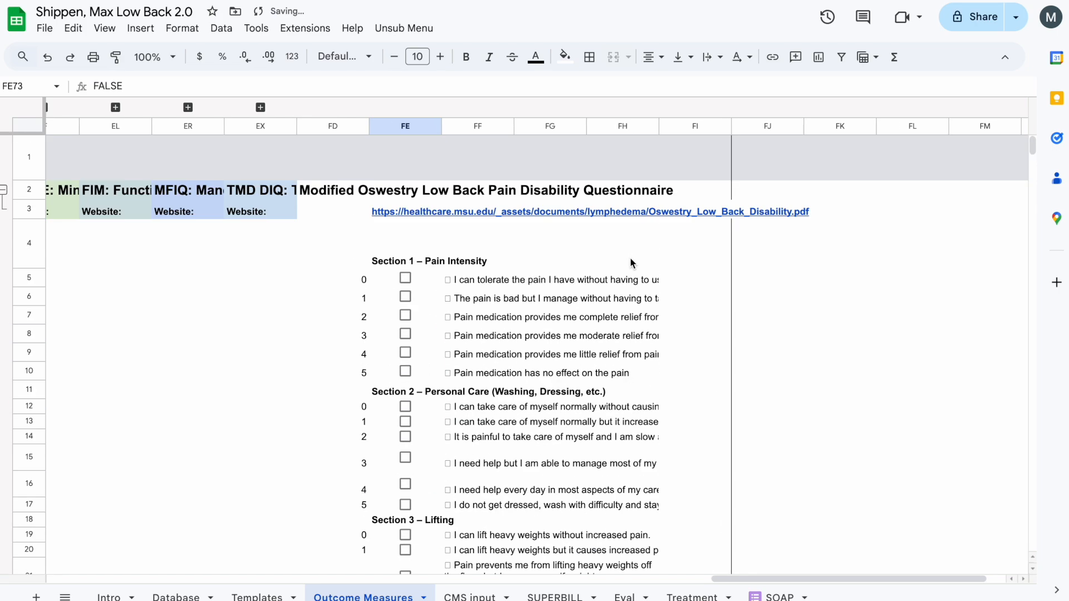
left_click(689, 271)
left_click_drag(490, 214, 626, 231)
left_click(614, 57)
left_click(614, 57)
left_click_drag(490, 250, 627, 250)
left_click(614, 58)
left_click_drag(490, 269, 627, 269)
left_click(614, 57)
left_click_drag(490, 287, 627, 287)
left_click(615, 57)
left_click_drag(489, 306, 627, 306)
left_click(614, 57)
- Merge columns FF to FH separately in each Section 2 answer row, from row 12 to row 17
left_click_drag(490, 341, 627, 356)
left_click(614, 57)
left_click(614, 58)
left_click_drag(490, 371, 626, 371)
left_click_drag(490, 393, 627, 392)
left_click(614, 57)
left_click_drag(490, 420, 627, 421)
left_click(615, 57)
left_click_drag(489, 439, 626, 438)
left_click(614, 57)
- Merge columns FF to FH in the first two Section 3 answer rows, 19 and 20
left_click_drag(490, 469, 627, 469)
left_click(614, 57)
key("shift+Right")
key("shift+Right")
key("ctrl+y")
key("Down")
key("shift+Right")
key("shift+Right")
key("shift+Left")
key("Left")
key("Right")
- Merge columns FF to FH in the last two Section 3 answer rows, 23 and 24
key("Down")
key("Down")
key("shift+Right")
key("shift+Right")
key("ctrl+y")
- Merge columns FF to FH separately in each Section 4 - Walking answer row, from row 26 to row 31
key("Down")
key("shift+Right")
key("shift+Right")
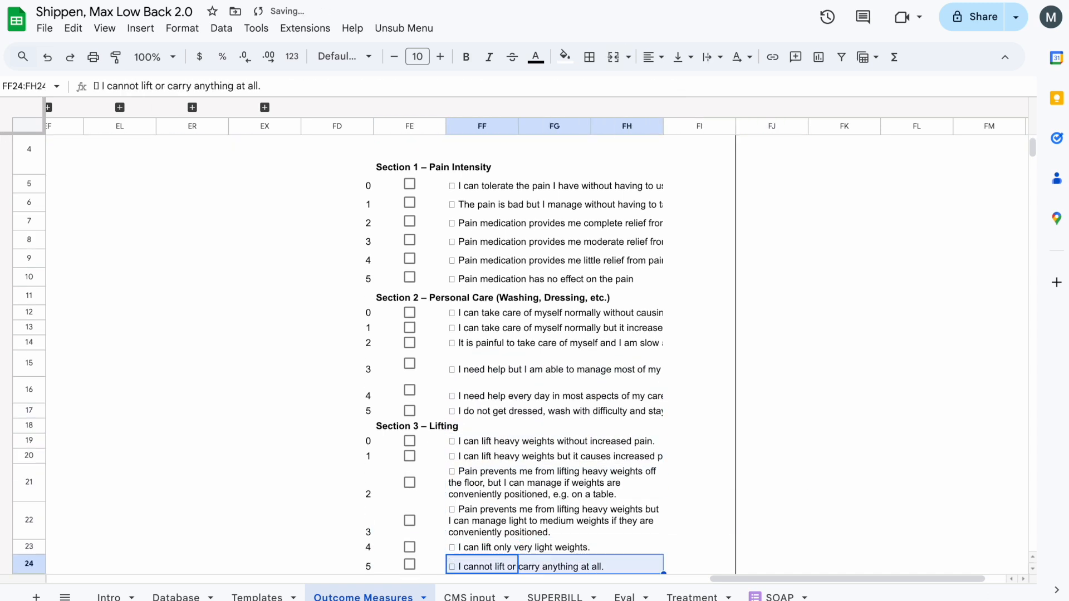
key("ctrl+y")
key("Down")
key("shift+Right")
key("shift+Right")
key("Down")
key("ctrl+y")
key("Down")
key("shift+Right")
key("shift+Right")
key("ctrl+y")
key("Down")
key("shift+Right")
key("shift+Right")
key("ctrl+y")
key("Down")
key("shift+Right")
key("shift+Right")
key("ctrl+y")
key("Down")
- Merge columns FF to FH separately in each Section 5 - Sitting answer row, from row 33 to row 38
key("shift+Right")
key("shift+Right")
key("ctrl+y")
key("Down")
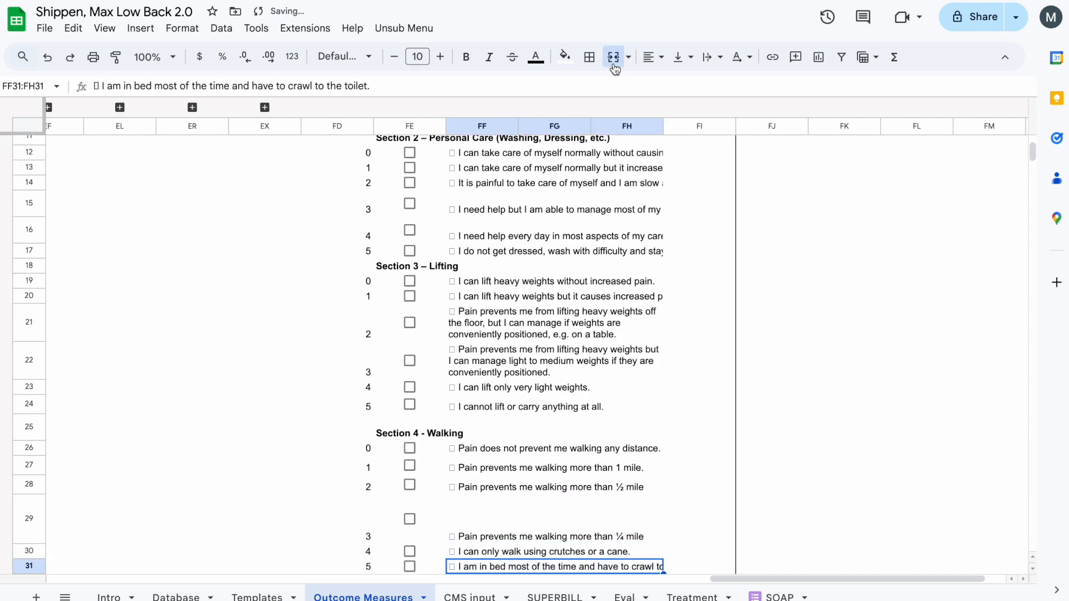
key("ctrl+y")
key("Down")
key("shift+Right")
key("shift+Right")
key("ctrl+y")
key("Down")
key("shift+Right")
key("shift+Right")
key("ctrl+y")
key("Down")
key("shift+Right")
key("shift+Right")
key("ctrl+y")
key("Down")
key("shift+Right")
key("shift+Right")
key("ctrl+y")
key("Down")
- Merge columns FF to FH separately in each Section 6 – Standing answer row, from row 40 to row 45
key("shift+Right")
key("shift+Right")
key("ctrl+y")
key("Down")
key("shift+Right")
key("shift+Right")
key("ctrl+y")
key("Down")
key("shift+Right")
key("shift+Right")
key("ctrl+y")
key("Down")
key("shift+Right")
key("shift+Right")
key("ctrl+y")
key("Down")
key("shift+Right")
key("shift+Right")
key("ctrl+y")
key("Down")
key("shift+Right")
key("shift+Right")
key("ctrl+y")
key("Down")
key("shift+Right")
key("shift+Right")
key("ctrl+y")
key("Down")
- Merge columns FF to FH row by row for the Section 7 – Sleeping answers in rows 47 to 52
key("shift+Right")
key("shift+Right")
key("ctrl+y")
key("Down")
key("shift+Right")
key("shift+Right")
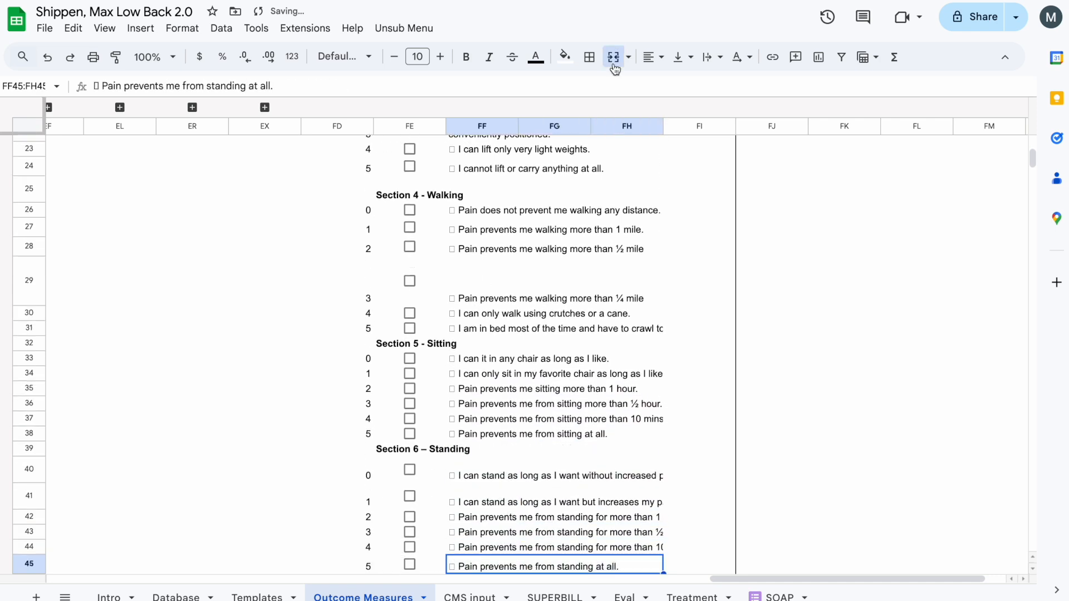
key("ctrl+y")
key("Down")
key("Down")
key("shift+Right")
key("shift+Right")
key("ctrl+y")
key("Down")
key("ctrl+y")
key("Down")
key("shift+Down")
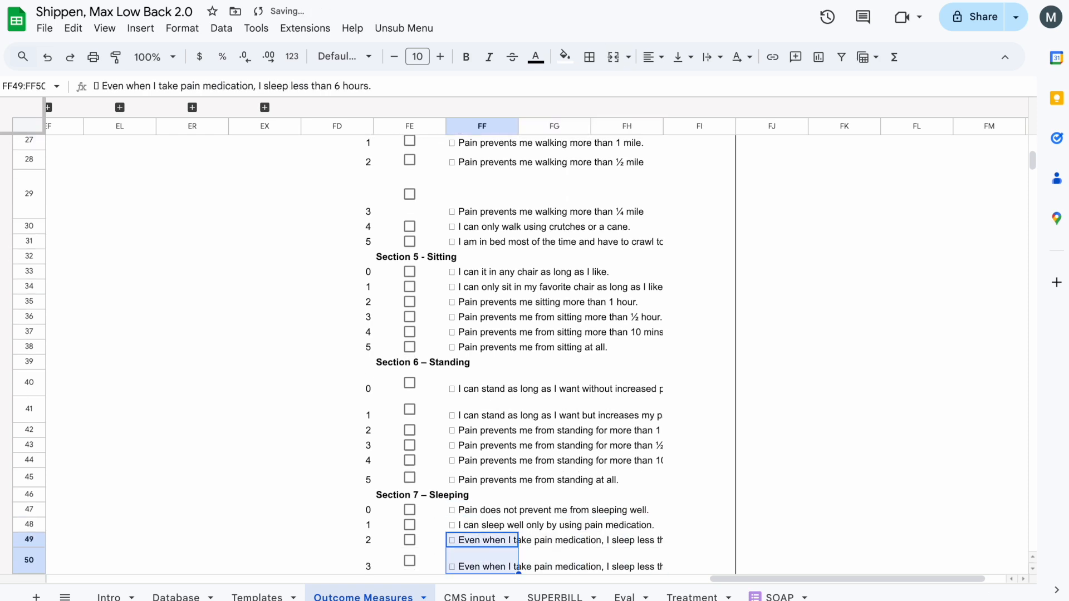
key("Up")
key("Down")
key("Down")
- Merge columns FF to FH row by row for the Section 8 – Social Life answers in rows 54 to 59
key("Down")
key("shift+Right")
key("shift+Right")
key("ctrl+y")
key("Down")
key("shift+Right")
key("shift+Right")
key("ctrl+y")
key("Down")
key("Down")
key("shift+Right")
key("shift+Right")
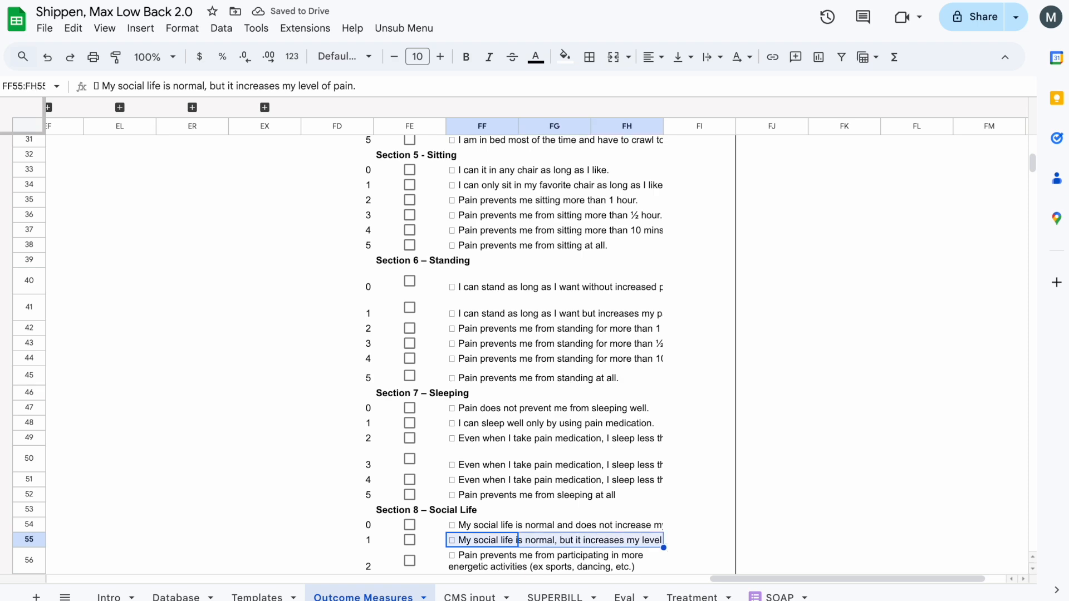
key("ctrl+y")
key("Down")
key("shift+Right")
key("Down")
key("shift+Right")
key("shift+Right")
key("ctrl+y")
key("Down")
- Delete the empty row 60 above the Section 9 – Traveling heading
key("Down")
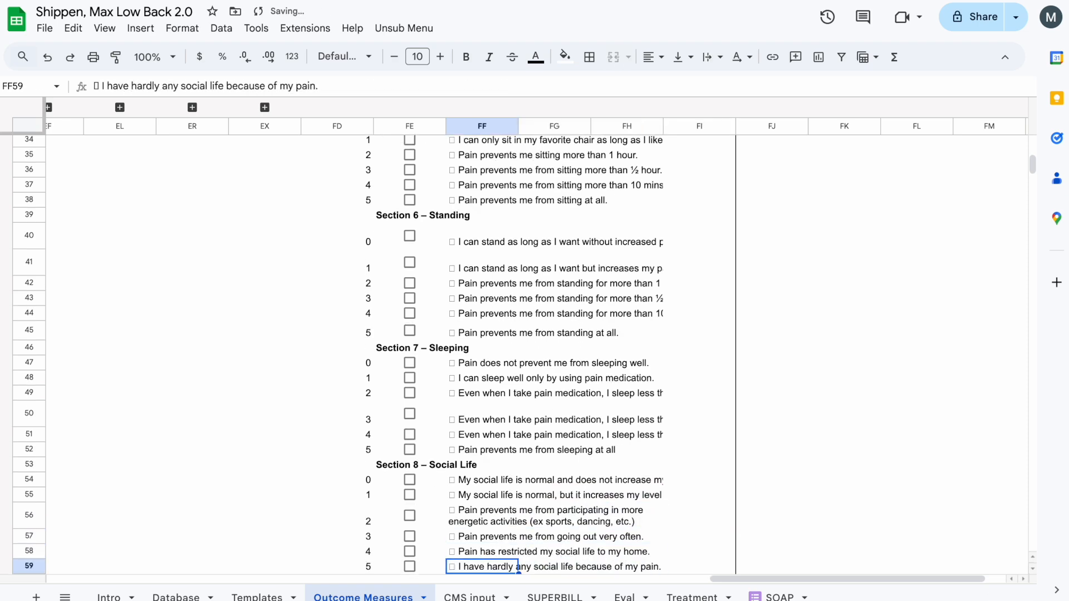
key("Down")
left_click(539, 221)
scroll(539, 219, "down", 3)
left_click(402, 446)
scroll(401, 446, "down", 3)
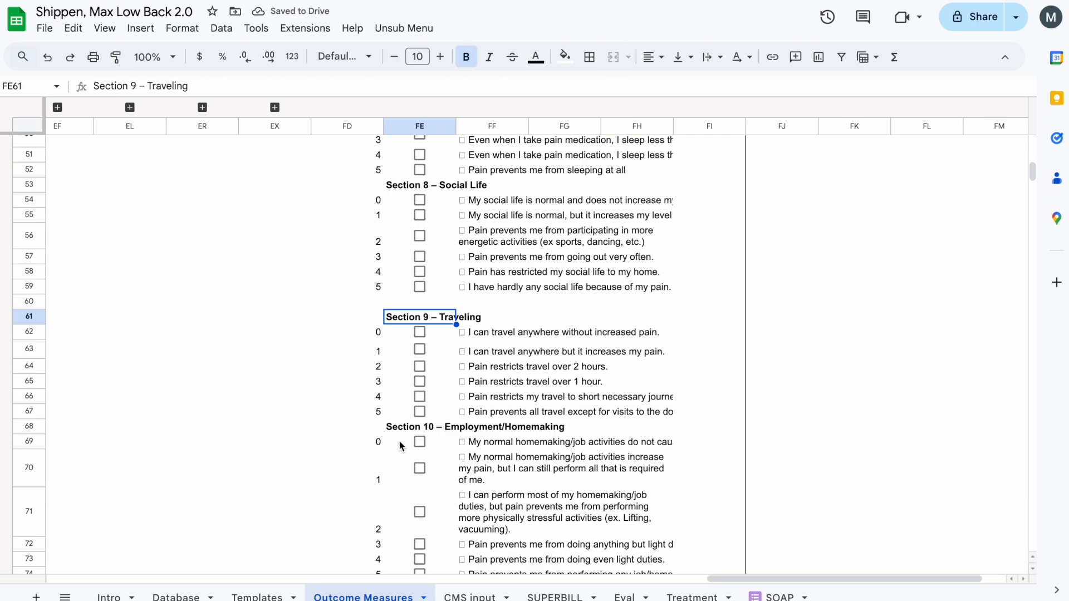
key("Left")
scroll(668, 389, "down", 3)
left_click(723, 377, "shift")
scroll(723, 378, "up", 3)
scroll(724, 378, "up", 3)
- Merge columns FF to FH row by row for the Section 9 – Traveling answers in rows 61 to 66
left_click(497, 408)
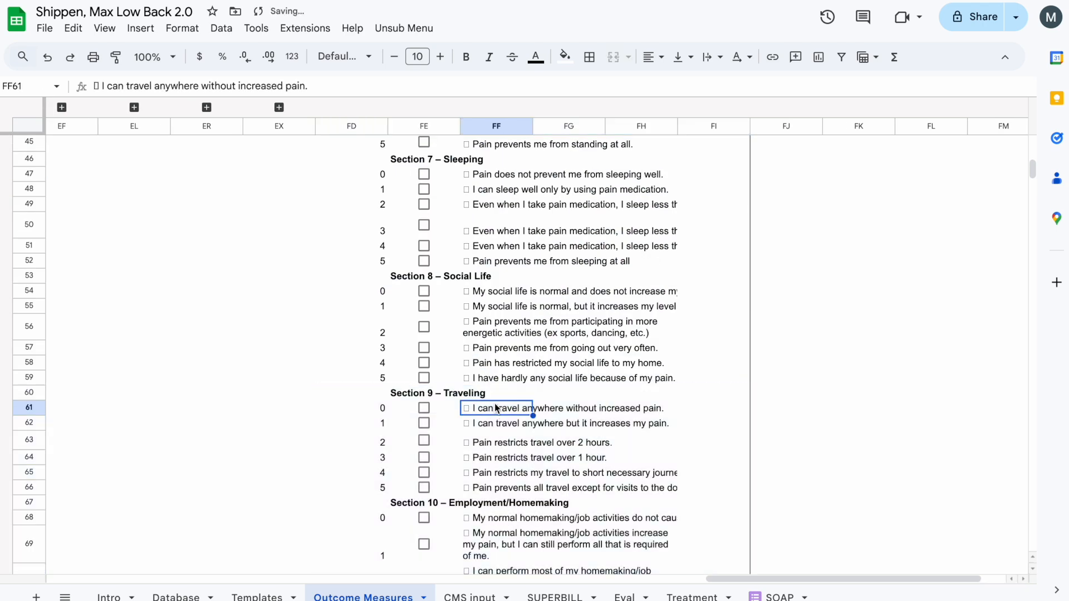
key("shift+Right")
key("Down")
key("shift+Right")
key("Down")
key("Down")
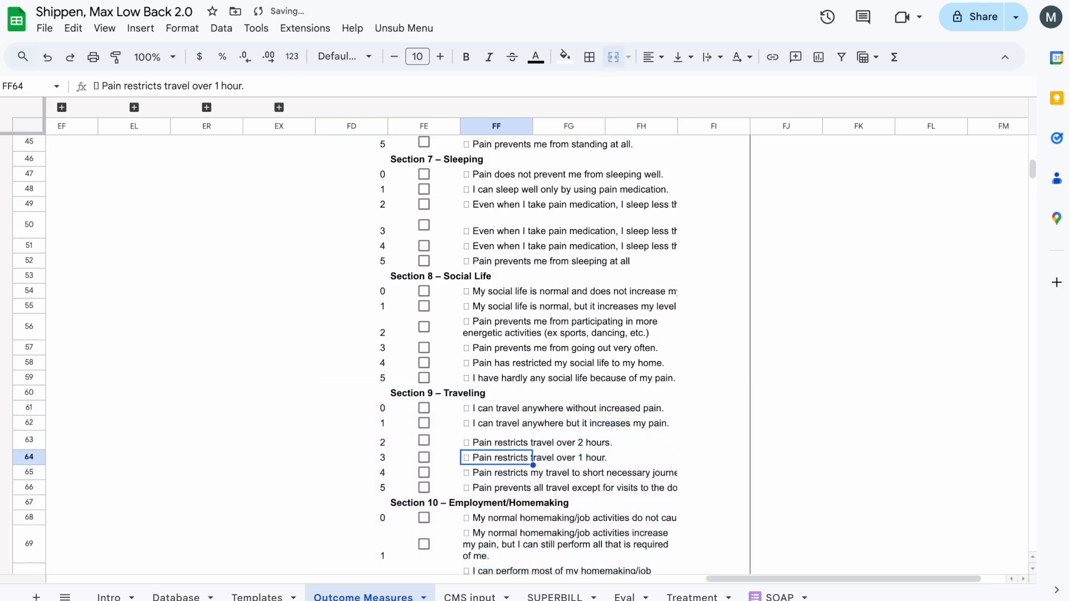
key("shift+Right")
key("Down")
key("shift+Right")
- Merge columns FF to FH row by row for the Section 10 – Employment/Homemaking answers in rows 68 to 73
key("Down")
key("Down")
key("Down")
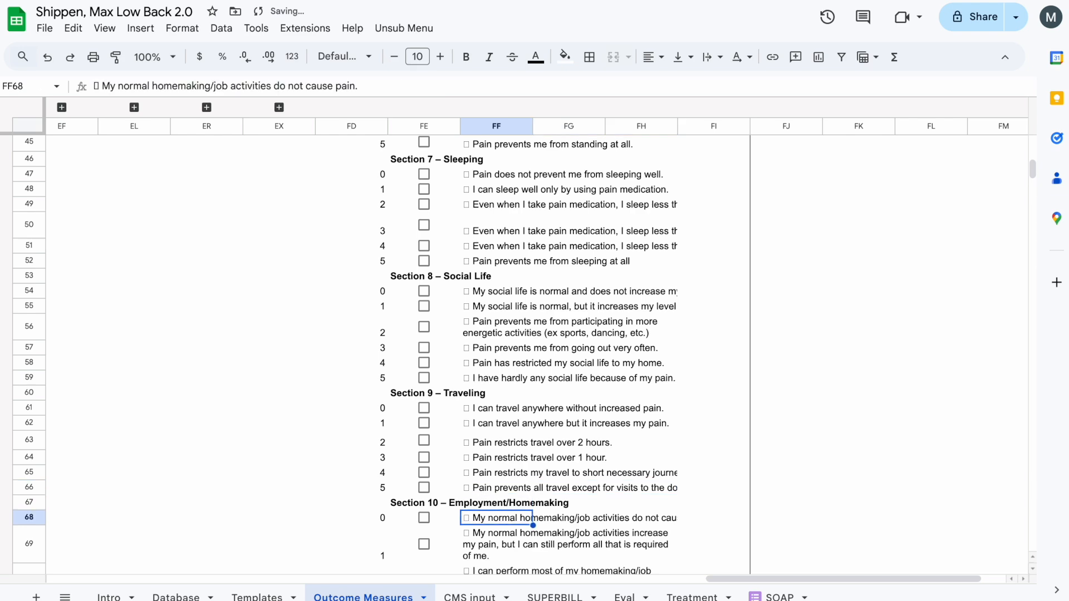
key("Down")
key("shift+Right")
key("shift+Right")
key("Down")
key("Down")
key("shift+Right")
key("shift+Right")
key("Down")
key("shift+Right")
key("shift+Right")
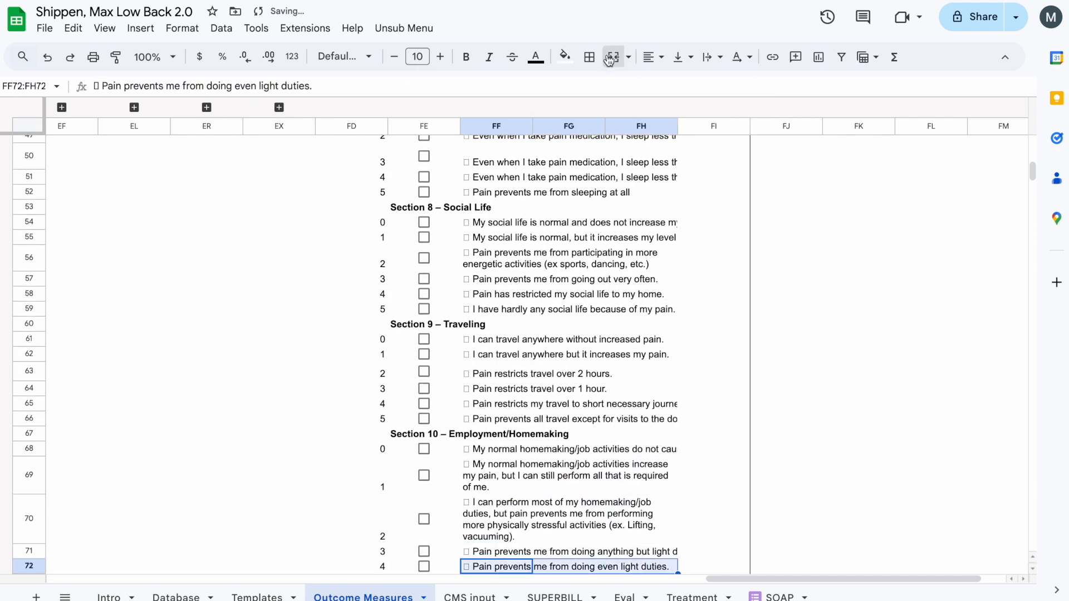
key("Down")
key("shift+Right")
key("shift+Right")
key("ctrl+y")
key("Down")
- Apply text wrapping to all the answer cells in the range FF5 to FH73
key("Up")
key("ctrl+shift+Up")
key("ctrl+shift+Up")
key("ctrl+shift+Up")
key("ctrl+shift+Up")
key("ctrl+shift+Up")
key("ctrl+shift+Up")
key("ctrl+shift+Up")
key("ctrl+shift+Up")
key("ctrl+shift+Up")
key("ctrl+shift+Up")
key("ctrl+shift+Up")
key("ctrl+shift+Up")
key("ctrl+shift+Up")
key("ctrl+shift+Up")
key("ctrl+shift+Up")
key("ctrl+shift+Up")
key("ctrl+shift+Up")
key("ctrl+shift+Up")
key("ctrl+shift+Up")
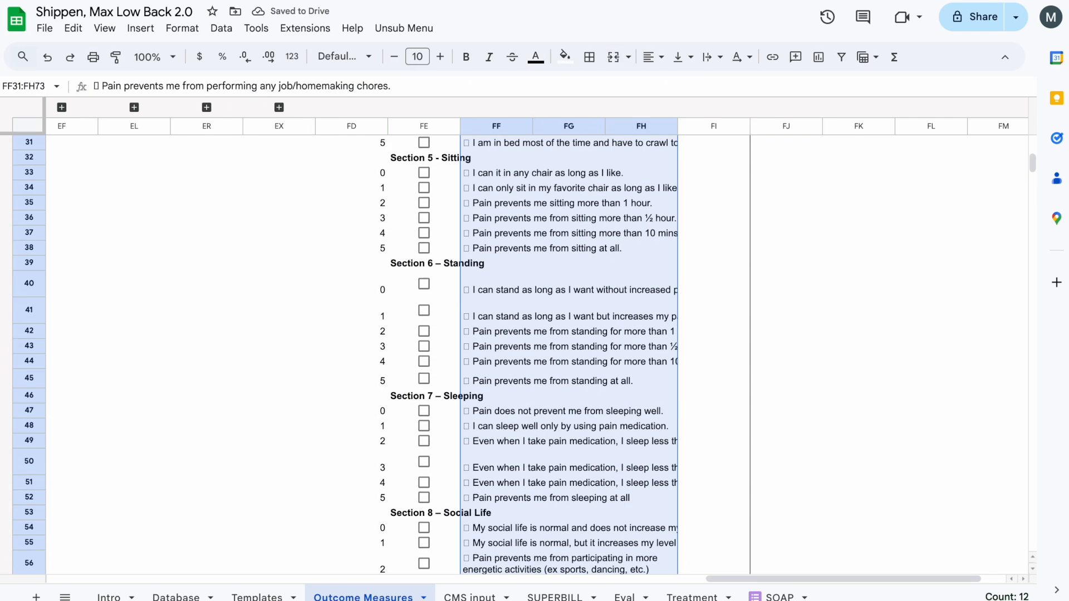
key("shift+Left")
key("shift+Right")
left_click(712, 58)
left_click(736, 82)
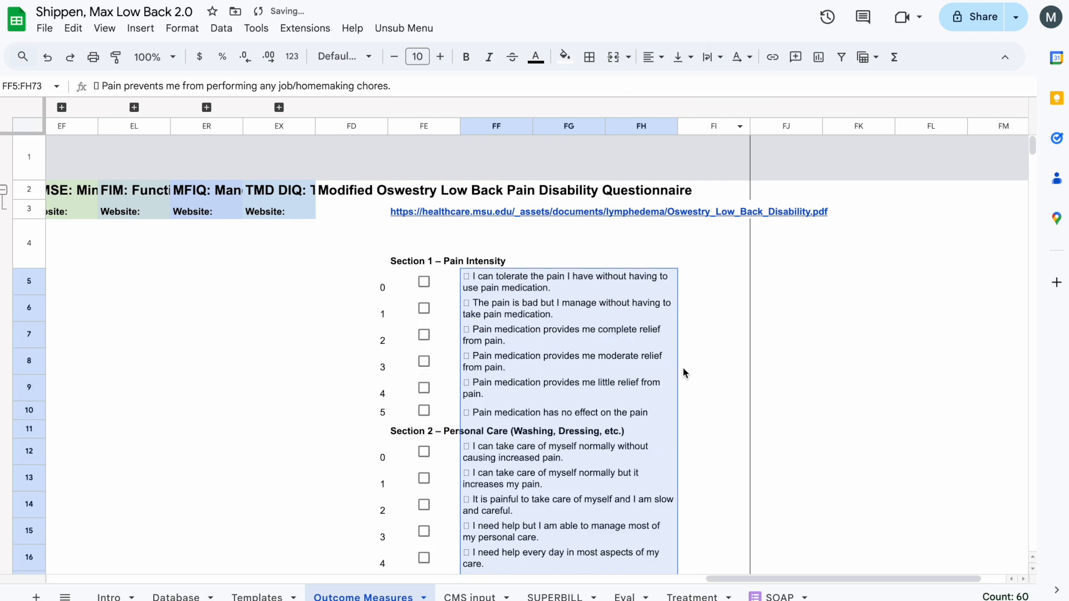
left_click(565, 291)
key("Right")
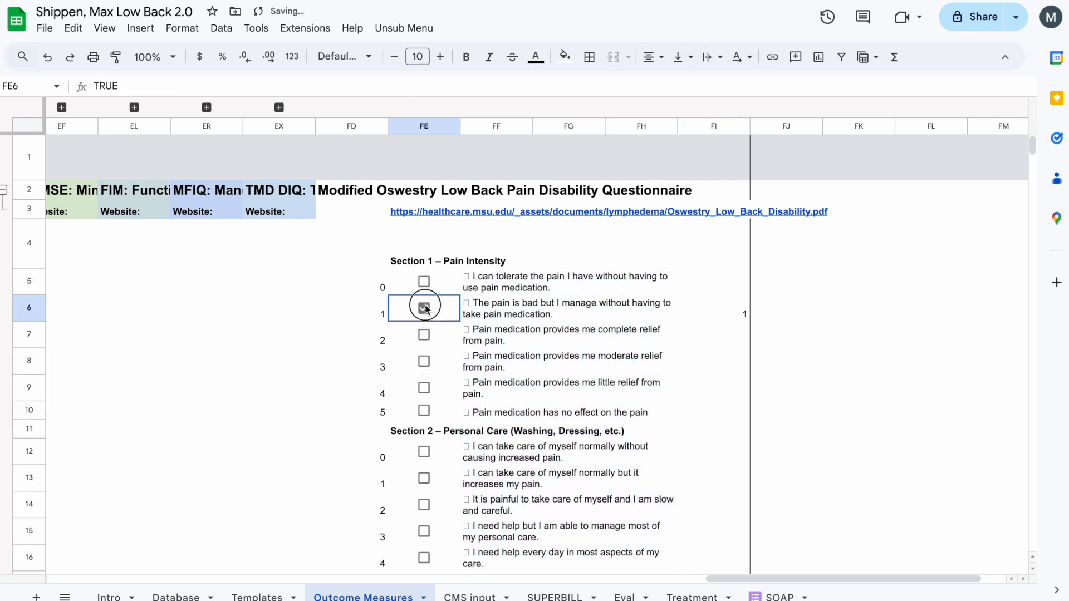
- Tick one answer checkbox in each of the ten sections, including FE6, FE14, FE57, FE65 and FE72
left_click(424, 308)
scroll(426, 310, "down", 3)
left_click(436, 412)
scroll(435, 412, "down", 3)
left_click(443, 432)
scroll(439, 418, "down", 4)
left_click(430, 397)
scroll(427, 389, "down", 2)
left_click(427, 356)
scroll(427, 356, "down", 3)
left_click(427, 458)
scroll(426, 459, "down", 3)
scroll(428, 390, "down", 1)
left_click(436, 341)
scroll(436, 339, "down", 4)
left_click(435, 341)
scroll(436, 356, "down", 4)
left_click(433, 306)
left_click(431, 510)
scroll(430, 504, "down", 2)
scroll(429, 501, "down", 2)
- Consult the scoring instructions in the Oswestry PDF and enter =COUNT(FI5:FI72) in cell FE74 below Section 10
left_click(420, 378)
left_click(501, 1)
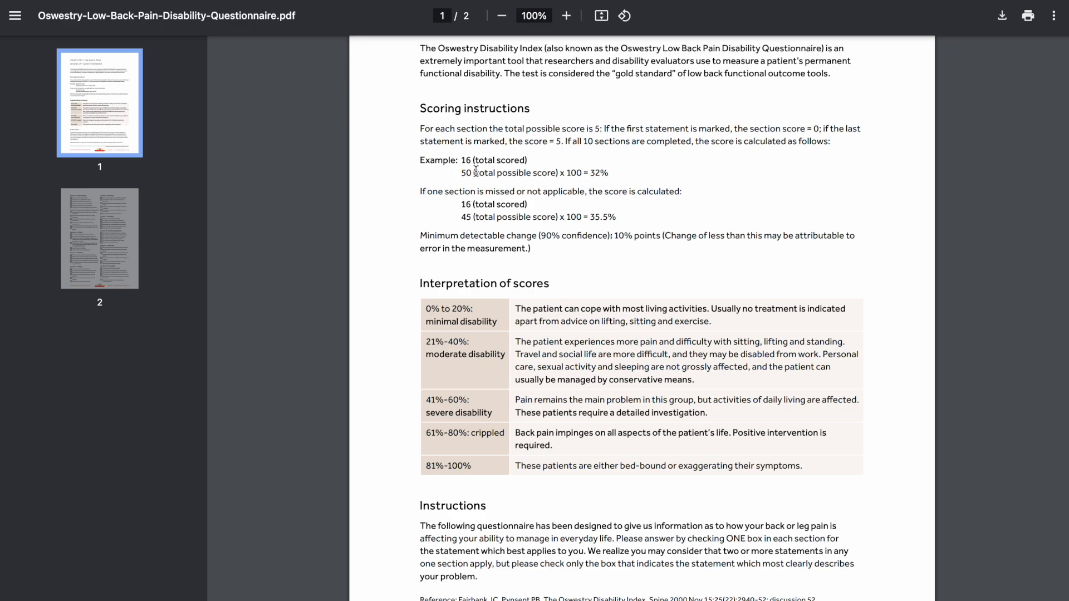
left_click(532, 2)
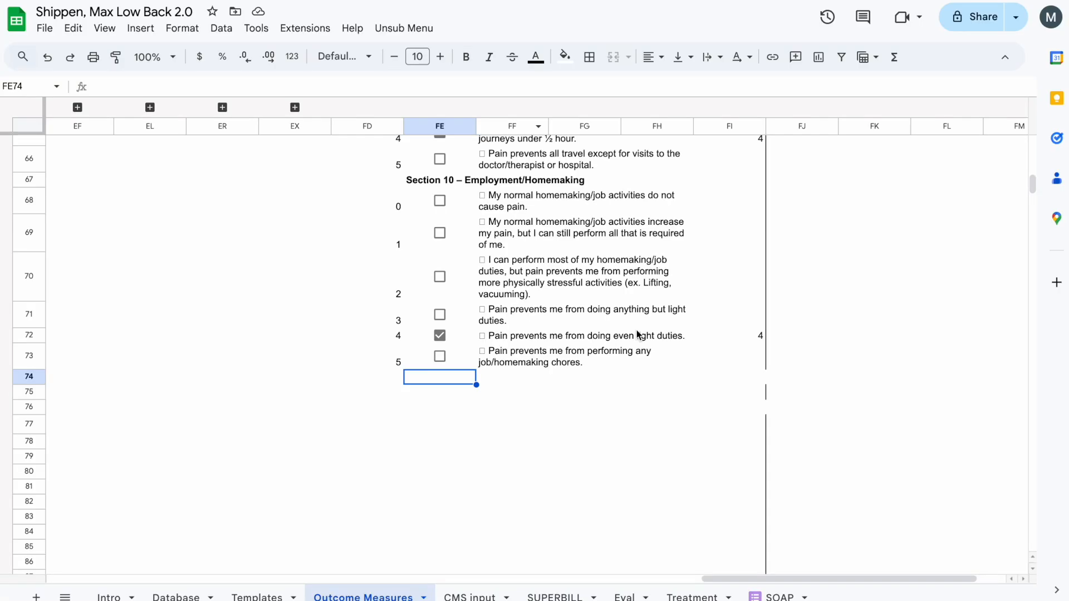
type("=count(")
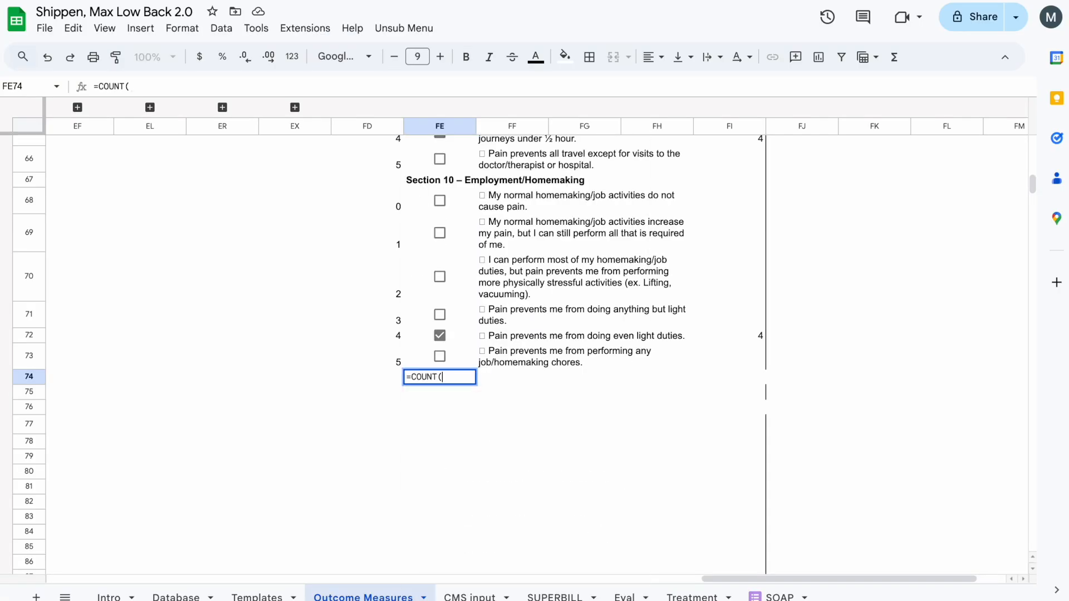
left_click(740, 335)
key("super+shift+Down")
key("super+shift+Up")
key("super+shift+Up")
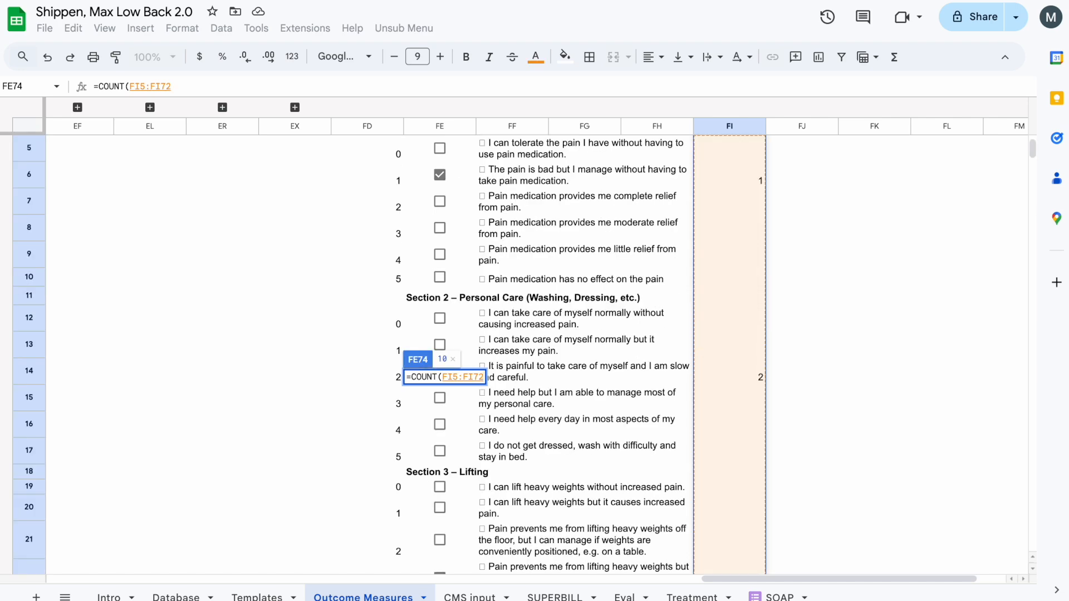
key("Return")
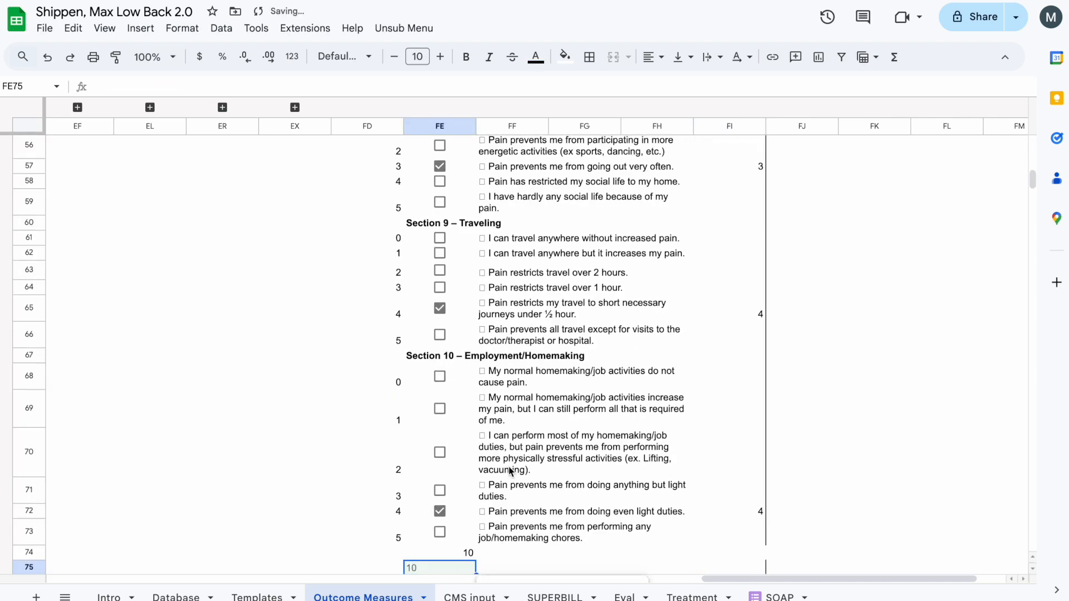
- Review the COUNT formula in cell FE74 and select the adjacent cell FF74
left_click(482, 472)
double_click(484, 472)
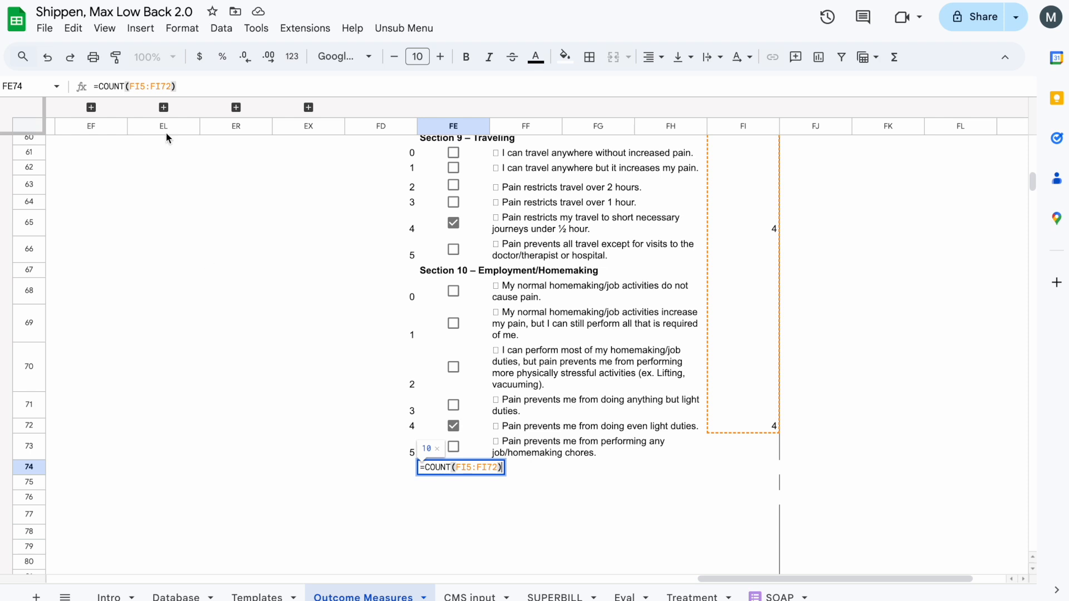
key("Return")
key("Up")
key("Right")
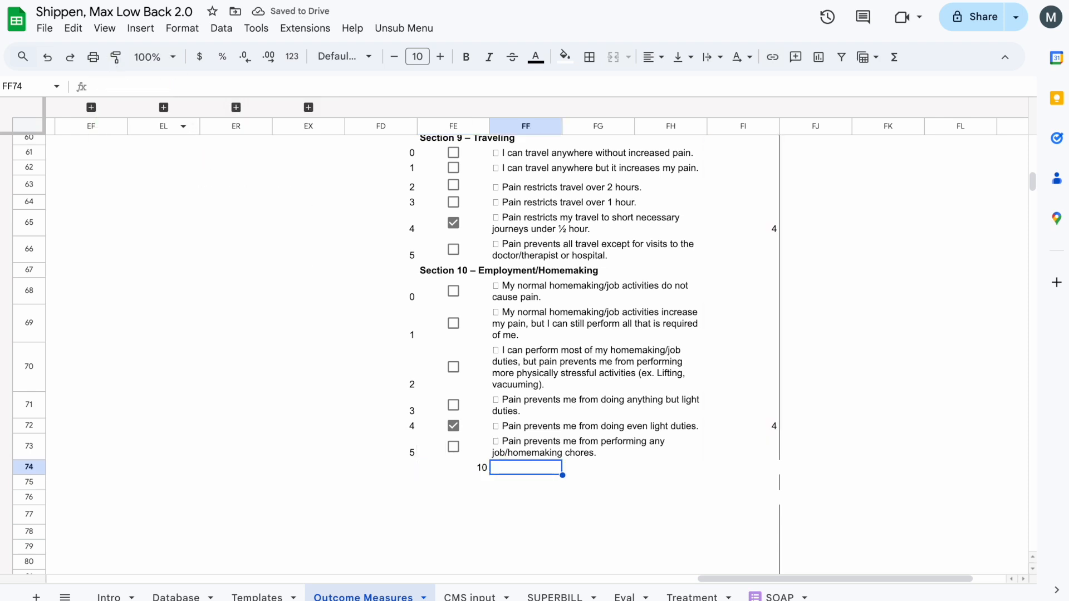
- Enter the total possible score formula =FE74*5 in cell FF74
key("Left")
key("Right")
type("=")
left_click(474, 469)
type("x")
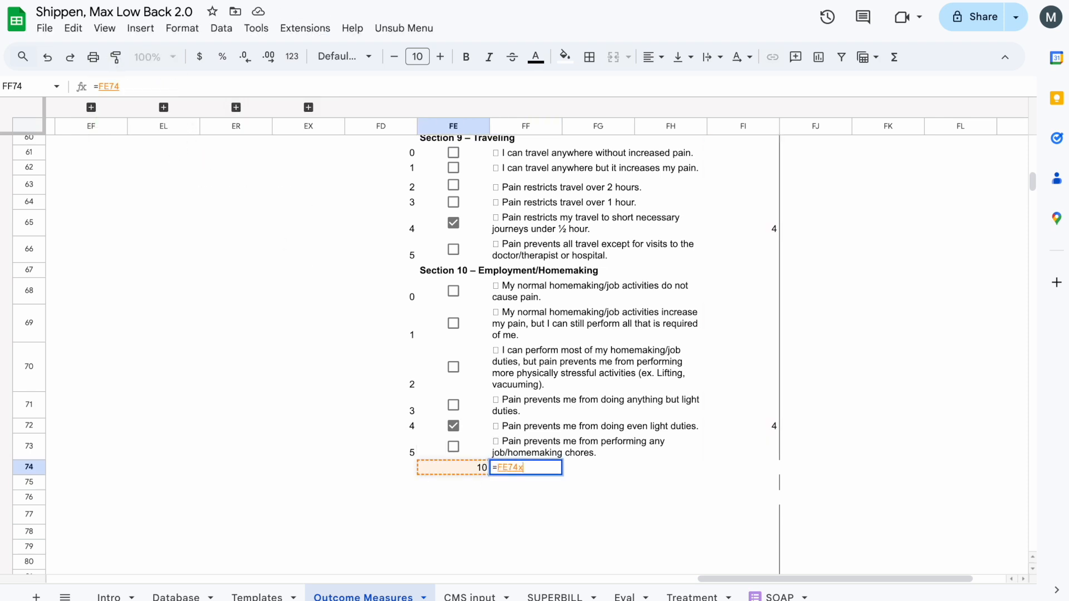
key("Return")
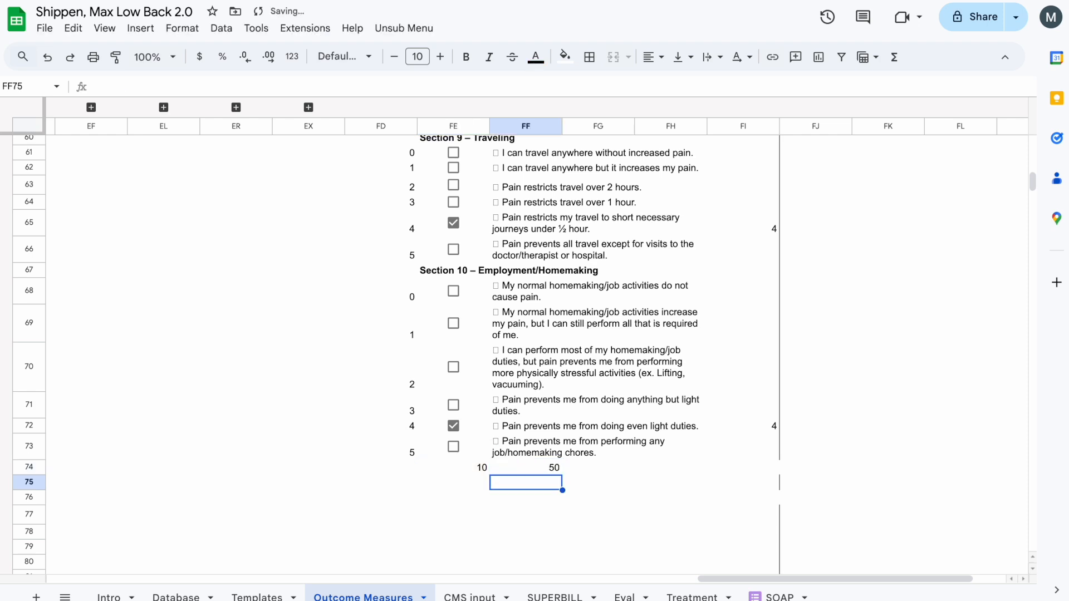
- Label cell FG74 "Total" and begin the formula in FH74 with =SUM(FI5:FI73)
key("Up")
key("Right")
type("Total")
key("Tab")
type("=SUM(")
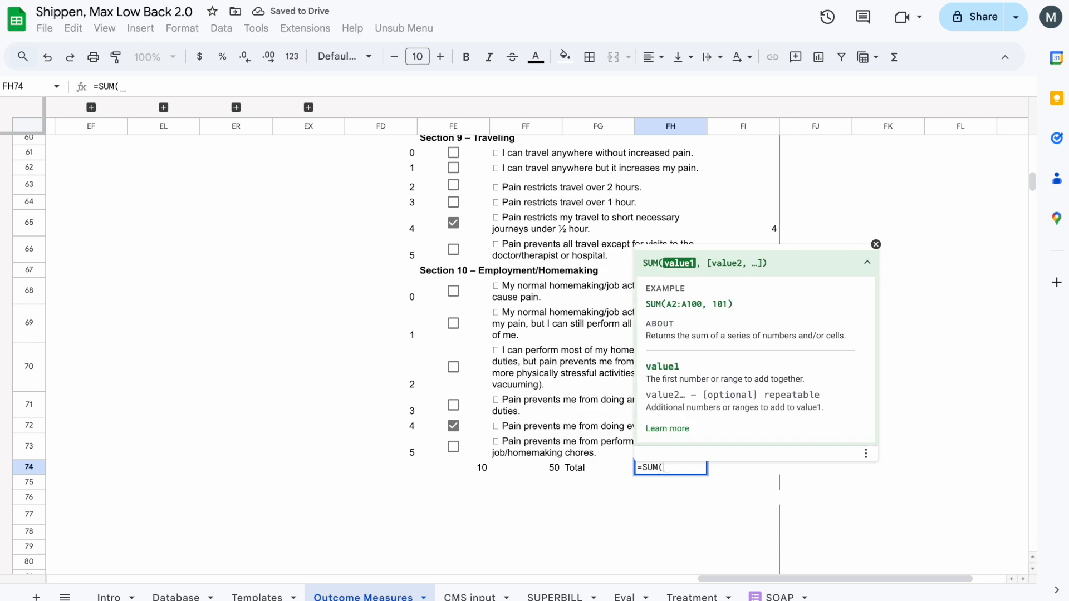
left_click_drag(763, 468, 763, 435)
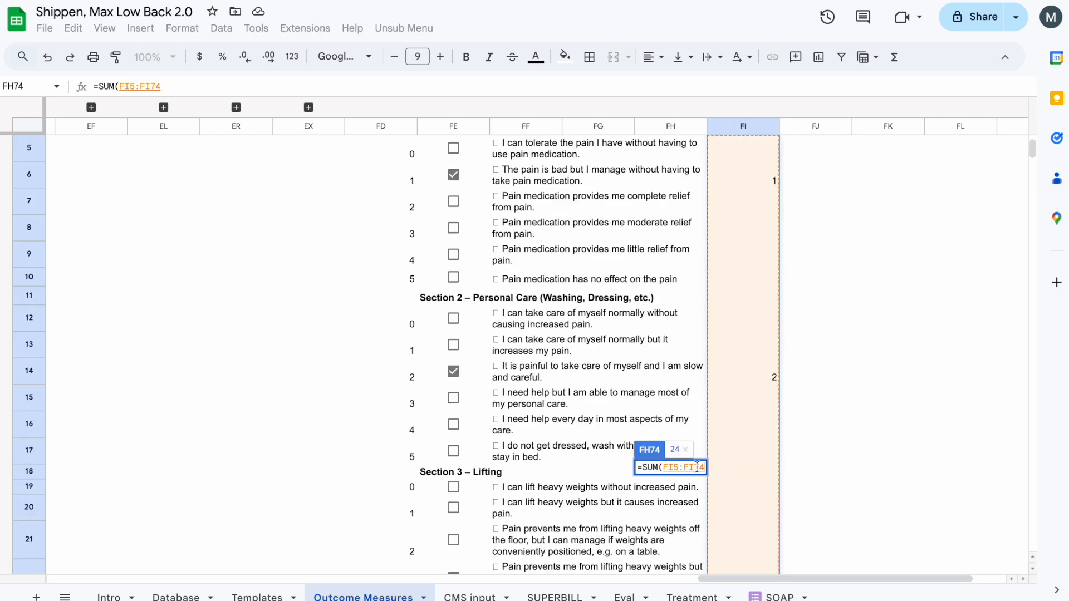
key("BackSpace")
type("3)")
scroll(645, 468, "down", 5)
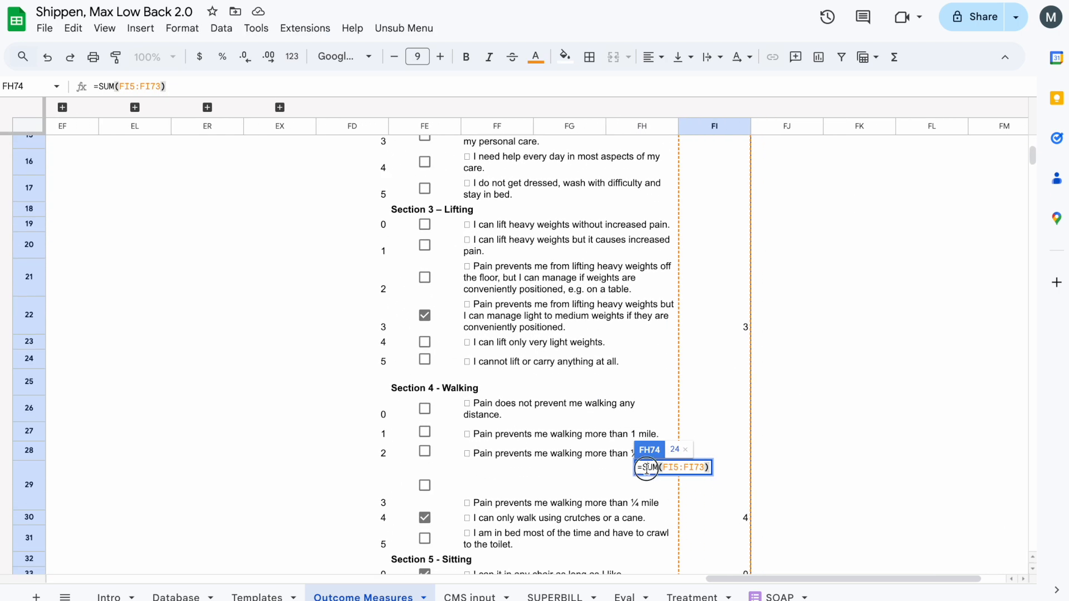
- Check the scoring instructions in the Oswestry PDF and divide the sum in FH74 by cell FF74
left_click(647, 469)
key("ctrl+Tab")
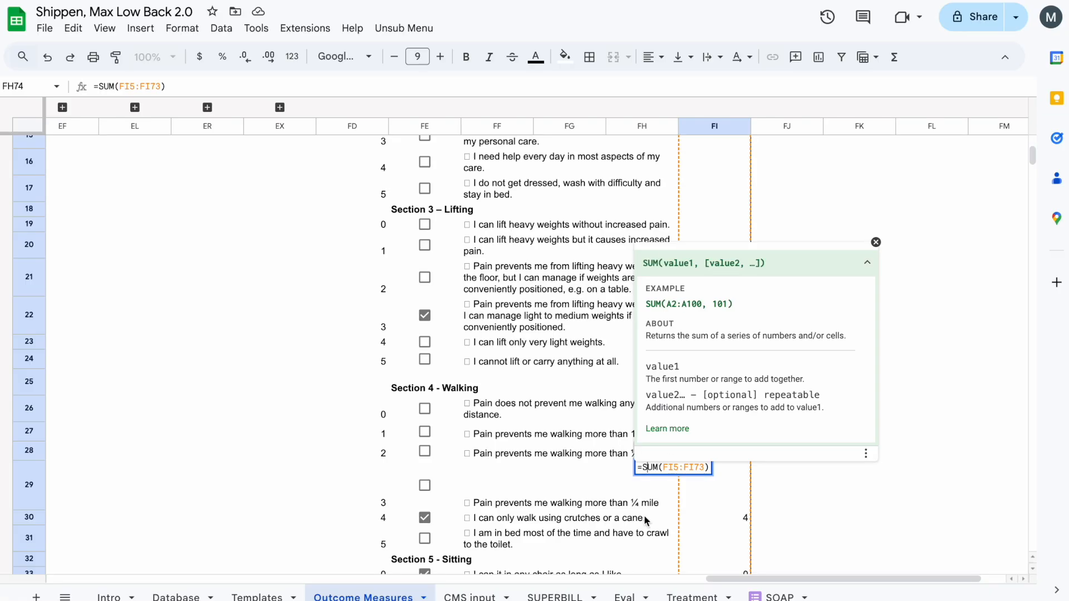
scroll(646, 521, "down", 15)
type("/")
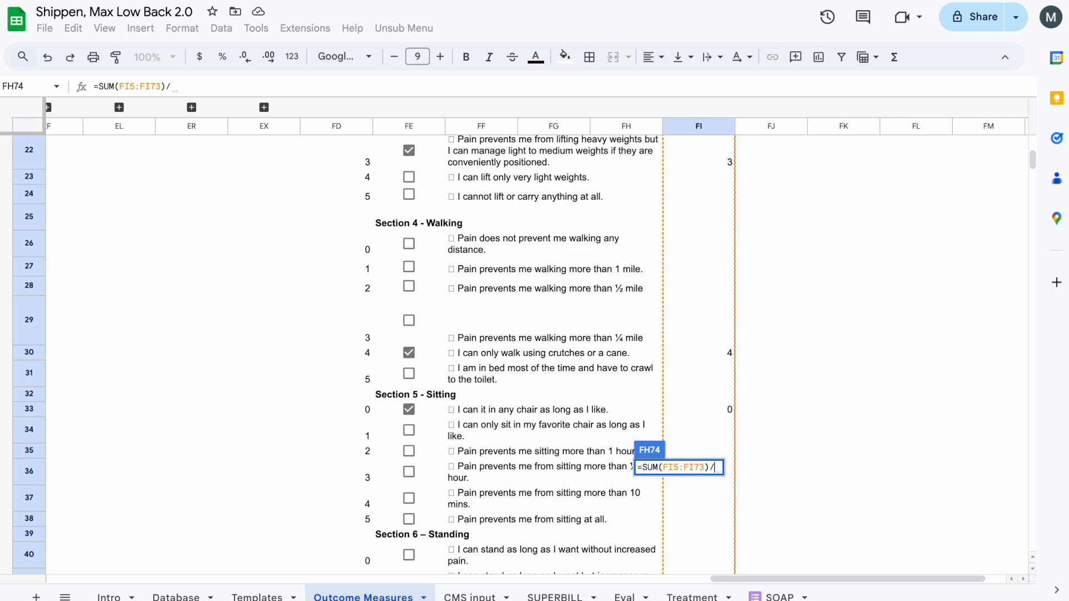
left_click(501, 318)
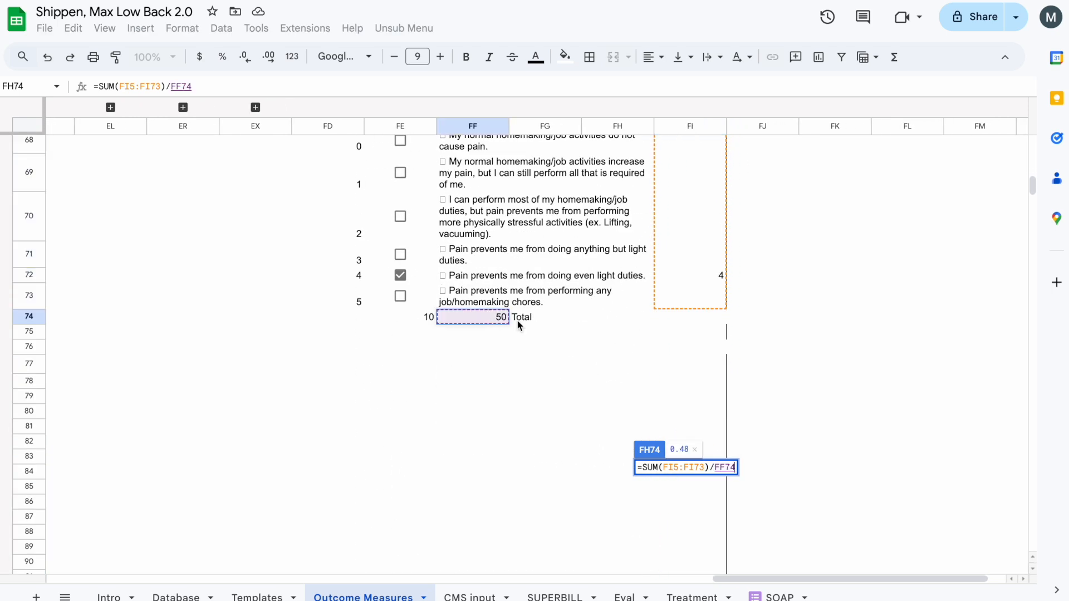
- Recheck the PDF's scoring example and complete the formula in FH74 as =(SUM(FI5:FI73)/FF74)*100
type("*")
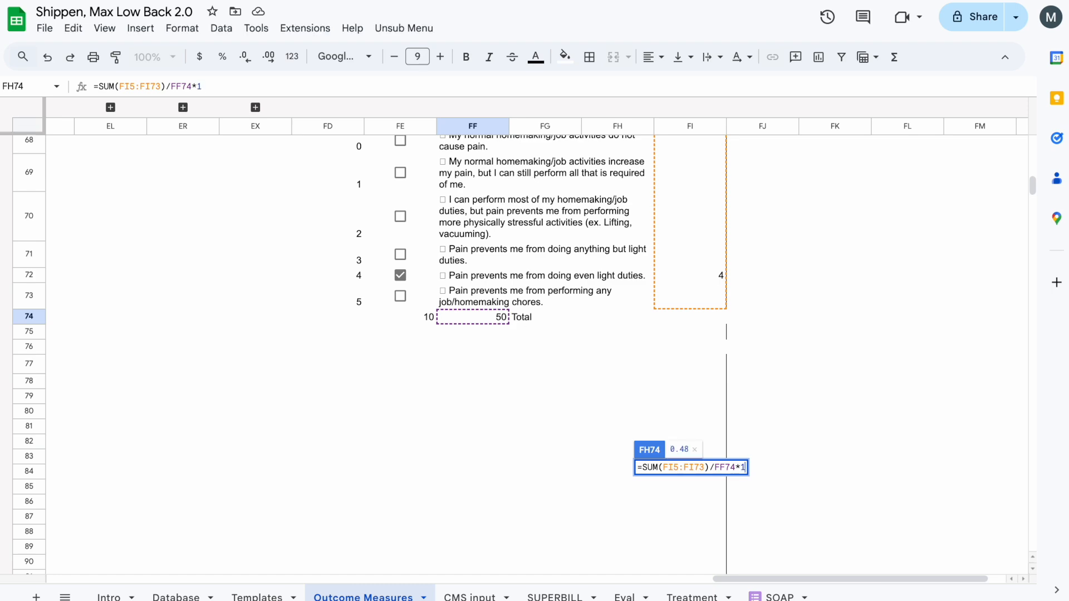
key("BackSpace")
key("BackSpace")
key("ctrl+Tab")
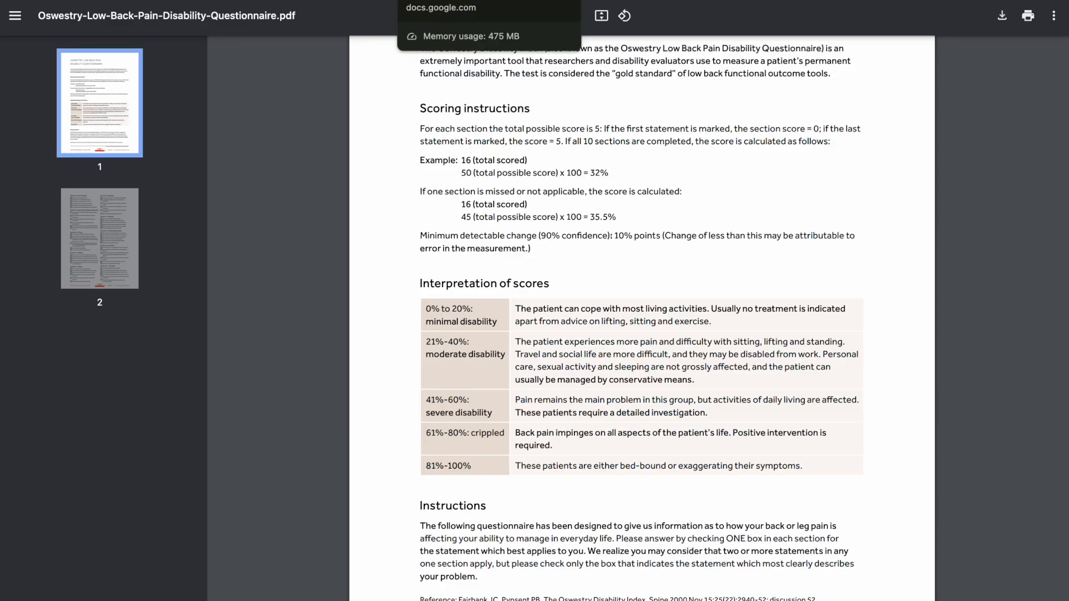
left_click(474, 1)
type("100")
key("BackSpace")
key("BackSpace")
key("BackSpace")
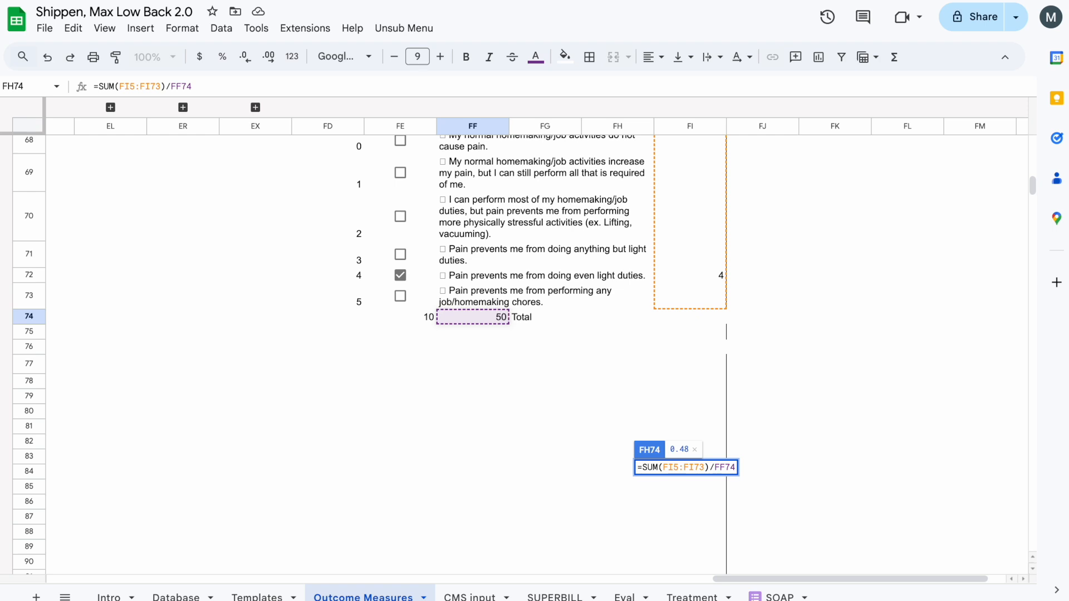
type("*100")
key("Return")
- Append &"%" to the total formula in FH74 so the score carries a percent sign
key("Up")
key("Return")
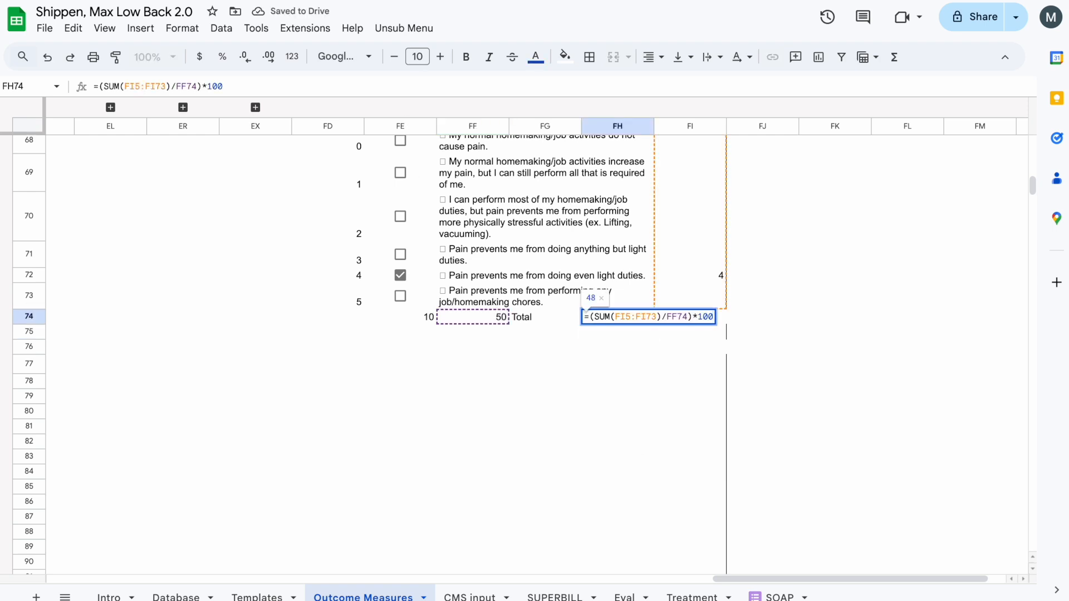
type("&\"%")
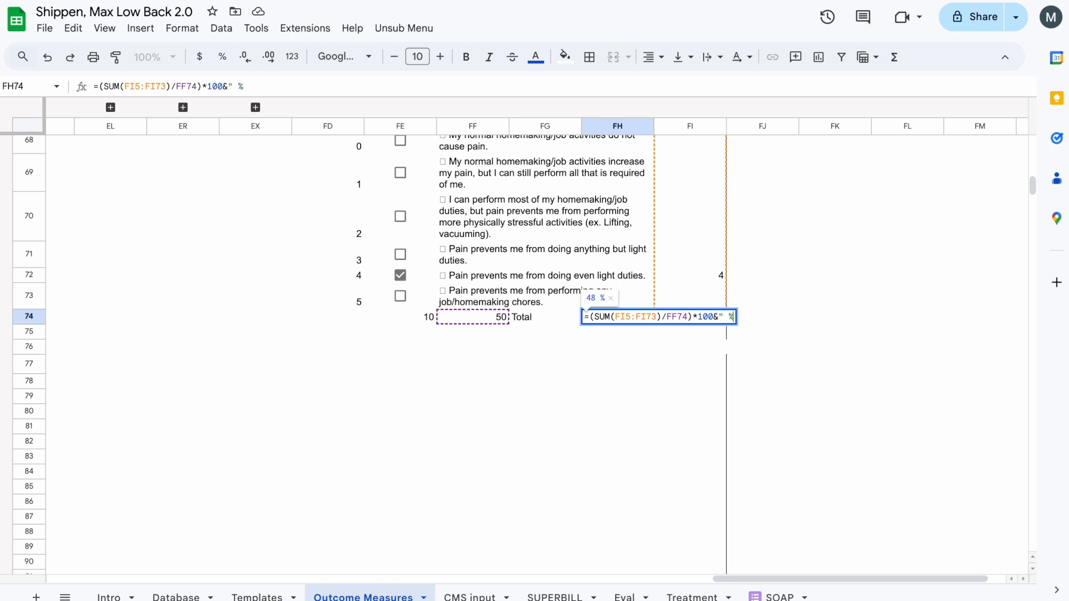
key("Return")
- Set the font colour of the helper cells FE74 and FF74 and the scores in column FI to white
left_click(503, 318)
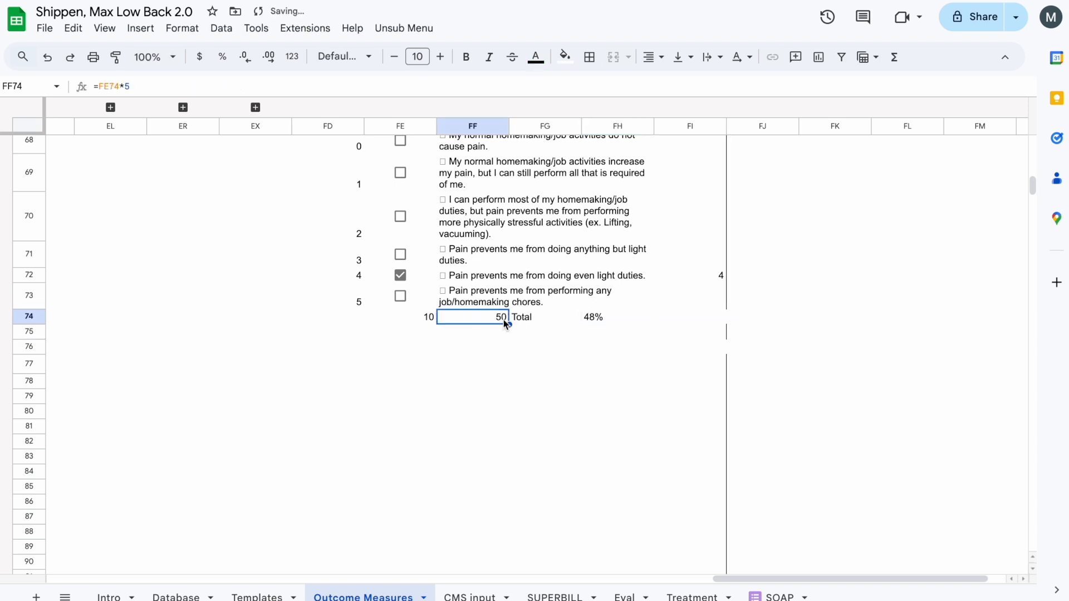
left_click(423, 320, "shift")
left_click(536, 57)
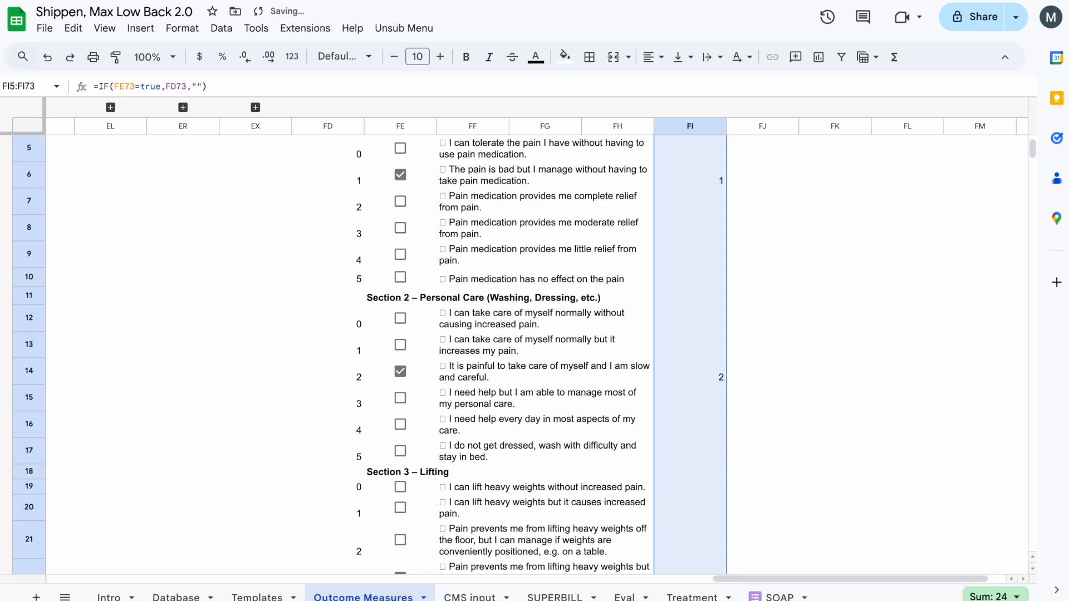
left_click(536, 57)
key("Escape")
- Set the font colour of the 0–5 score numbers in FD5:FD73 to white
left_click(460, 284)
scroll(474, 334, "down", 20)
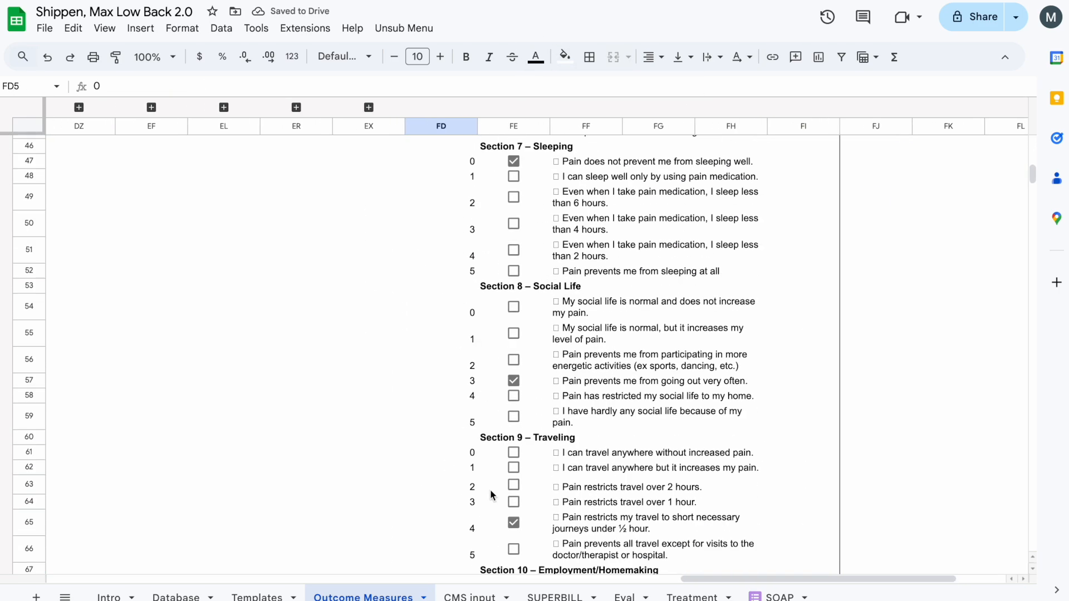
left_click(465, 320, "shift")
left_click(536, 57)
left_click(682, 107)
- Fill the questionnaire's title and website header, FD2:FI3, with light purple
scroll(451, 241, "up", 20)
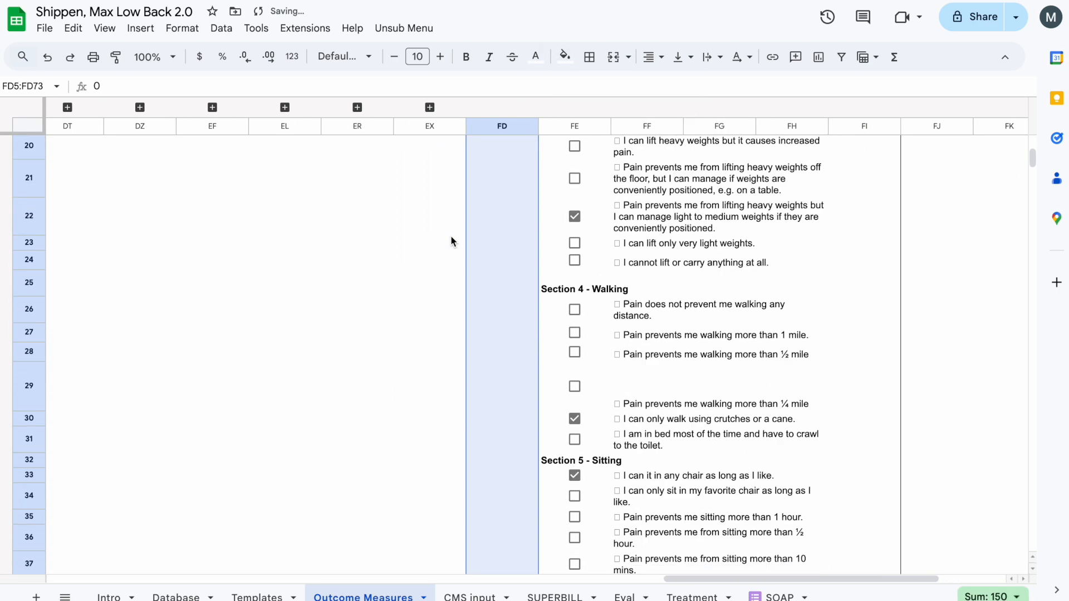
left_click(514, 249)
left_click(481, 189)
left_click(852, 202, "shift")
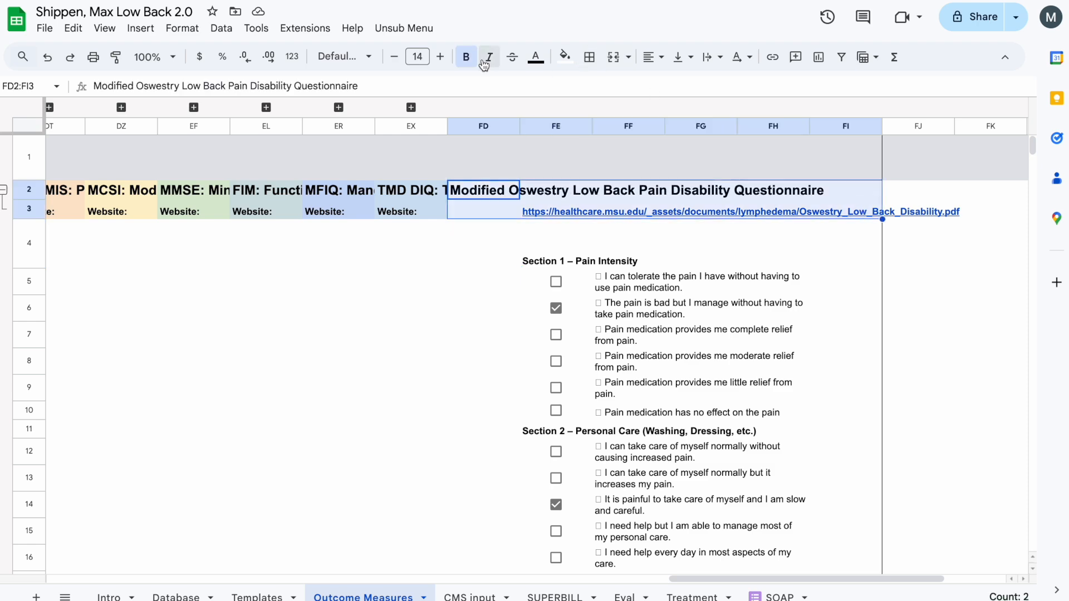
left_click(565, 57)
left_click(700, 143)
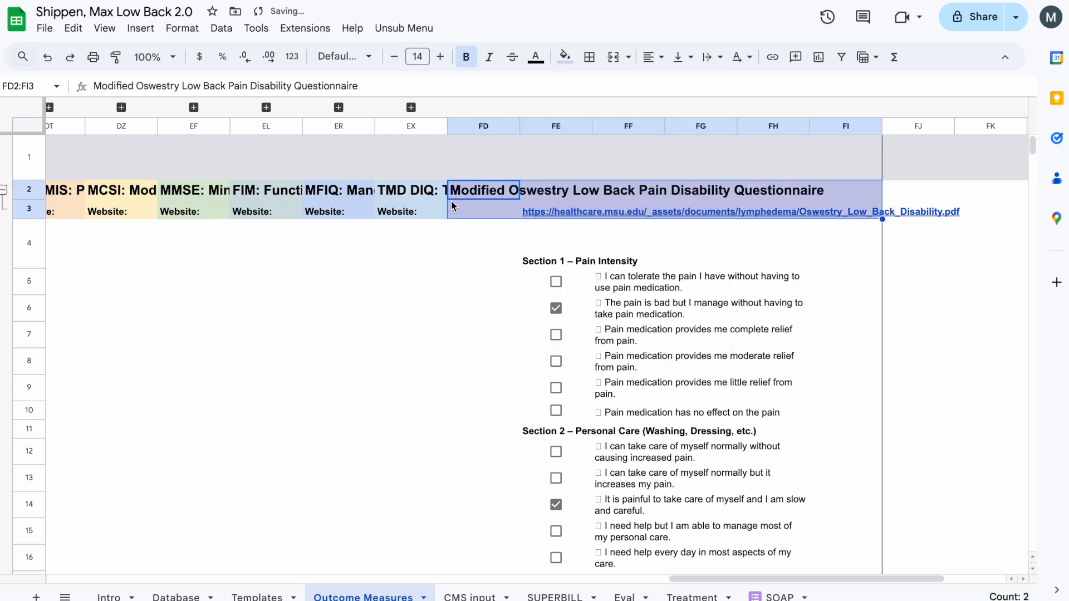
- Fill the questionnaire body, FD4:FI74, with light grey
left_click(448, 243)
left_click(473, 200)
left_click(490, 231)
scroll(502, 250, "down", 10)
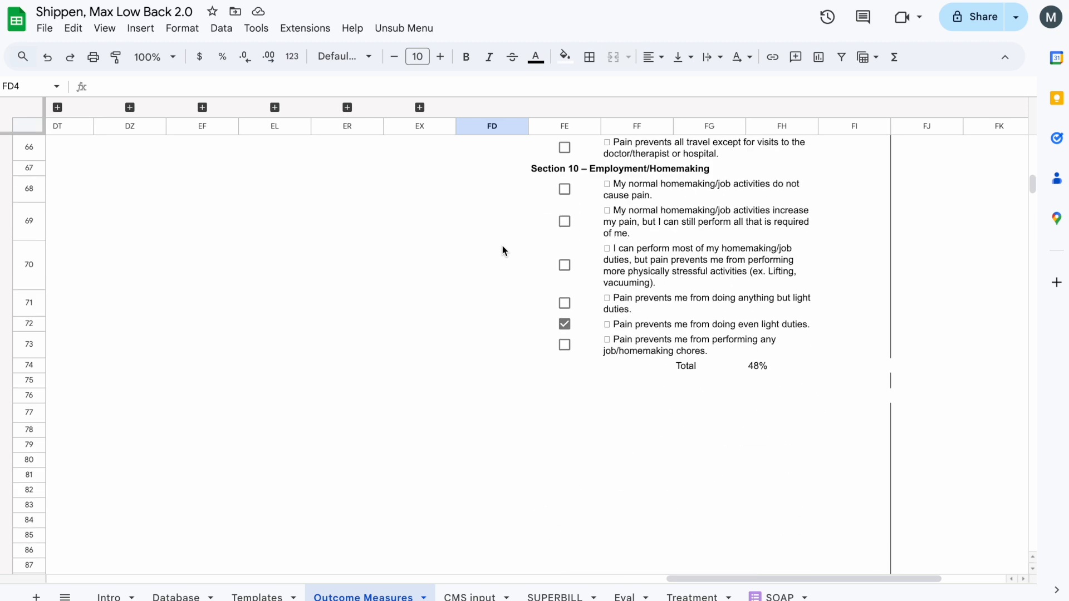
scroll(503, 250, "down", 3)
left_click(869, 186, "shift")
left_click(565, 57)
left_click(697, 109)
- Look over the coloured questionnaire from its header down to the Total row and the score in FH74
scroll(570, 279, "up", 5)
scroll(570, 279, "right", 2)
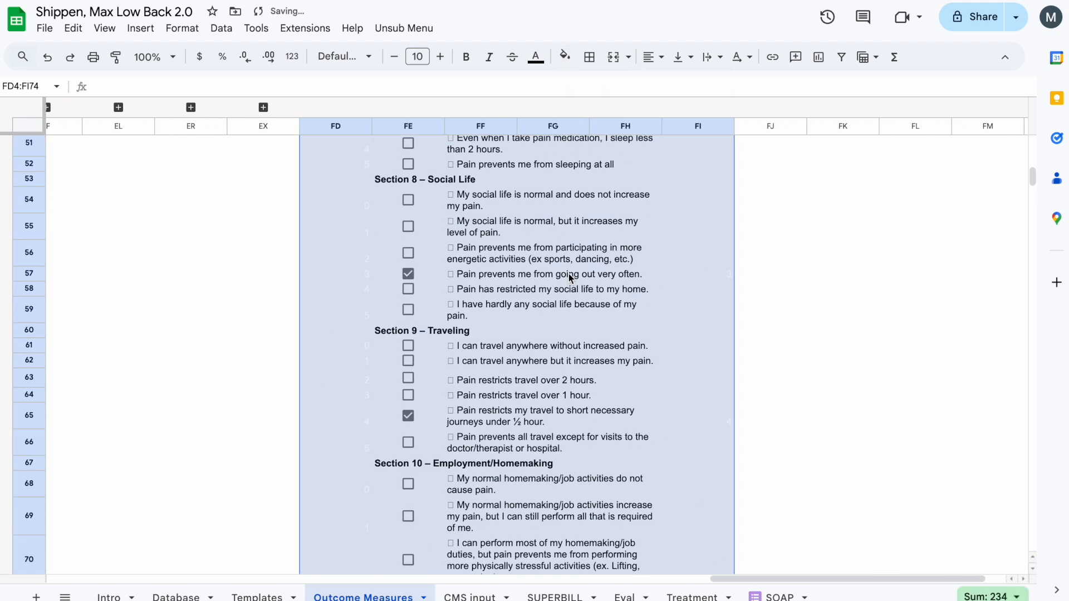
left_click(698, 163)
scroll(652, 180, "up", 10)
scroll(652, 180, "left", 3)
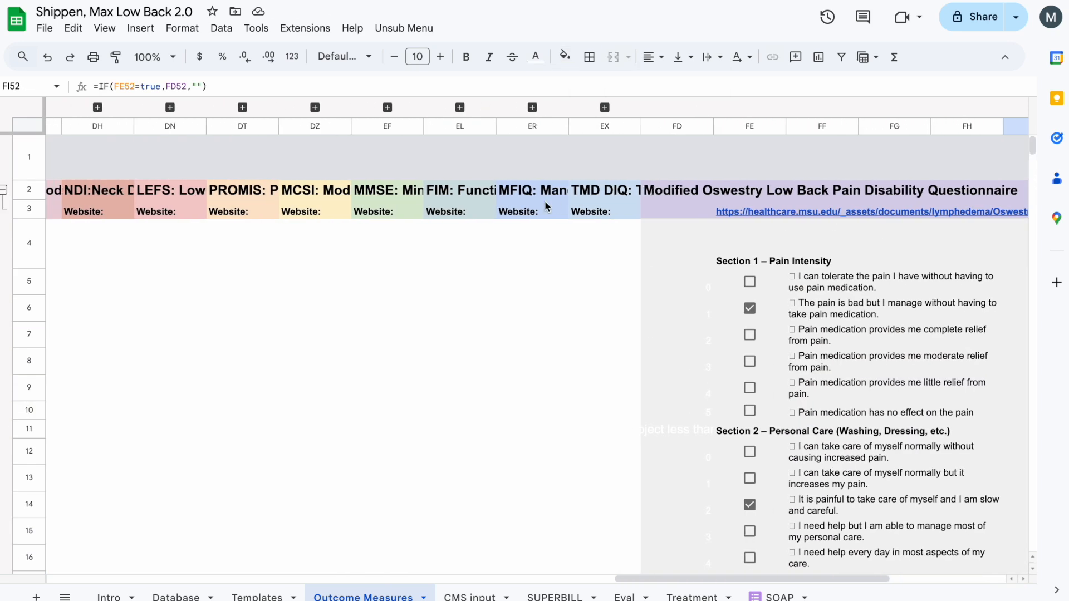
scroll(546, 206, "right", 3)
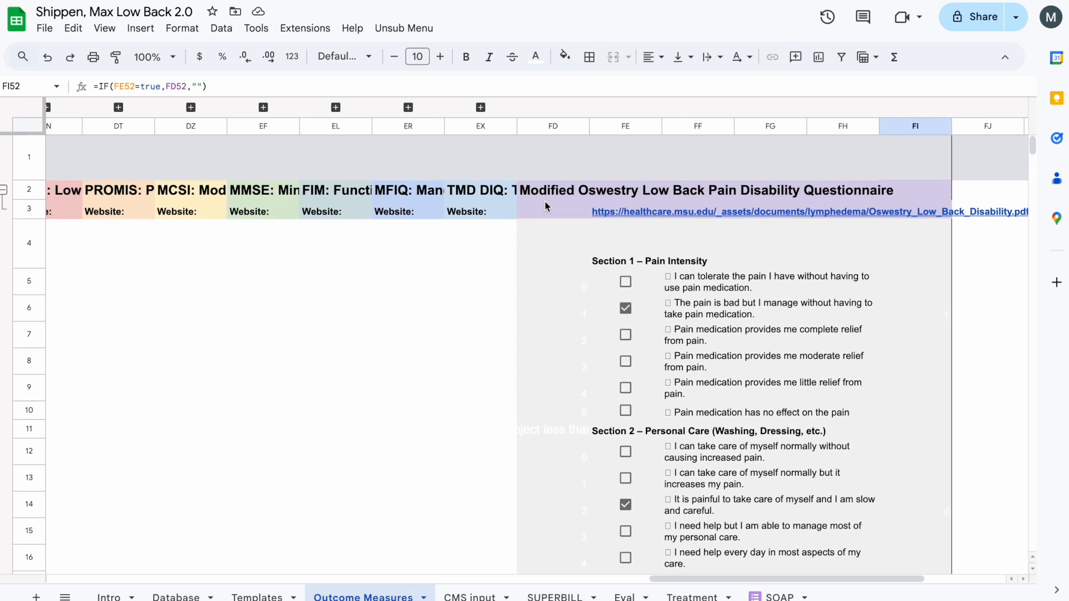
scroll(593, 339, "down", 20)
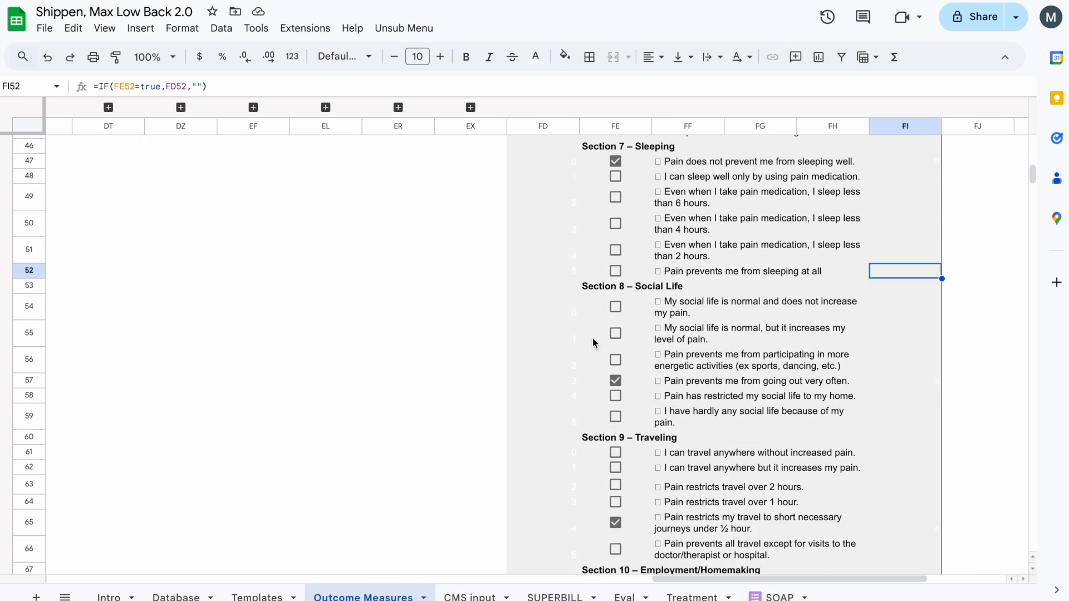
left_click(746, 364)
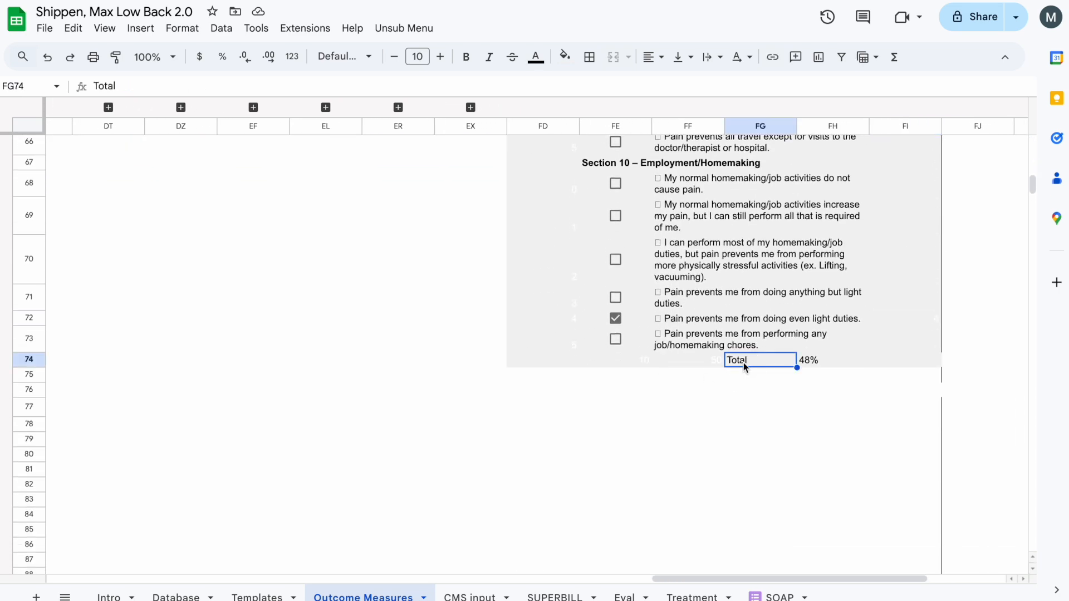
left_click(831, 360)
- Untick the selected answers in Sections 10, 9, 8 and 7, in cells FE72, FE65, FE57 and FE47
left_click(616, 320)
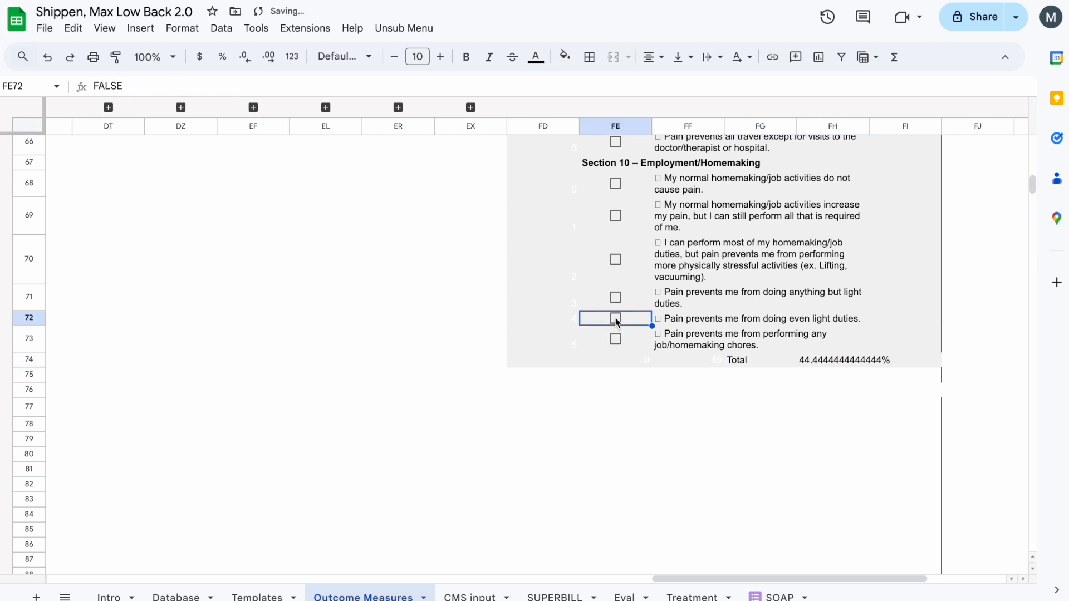
scroll(641, 270, "up", 3)
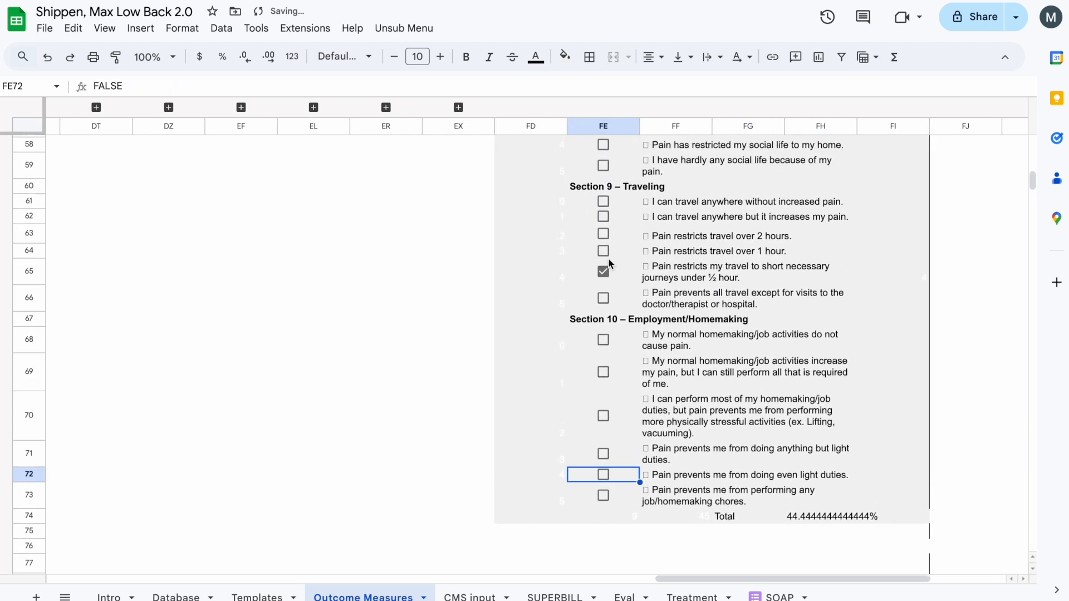
left_click(606, 272)
scroll(608, 262, "up", 3)
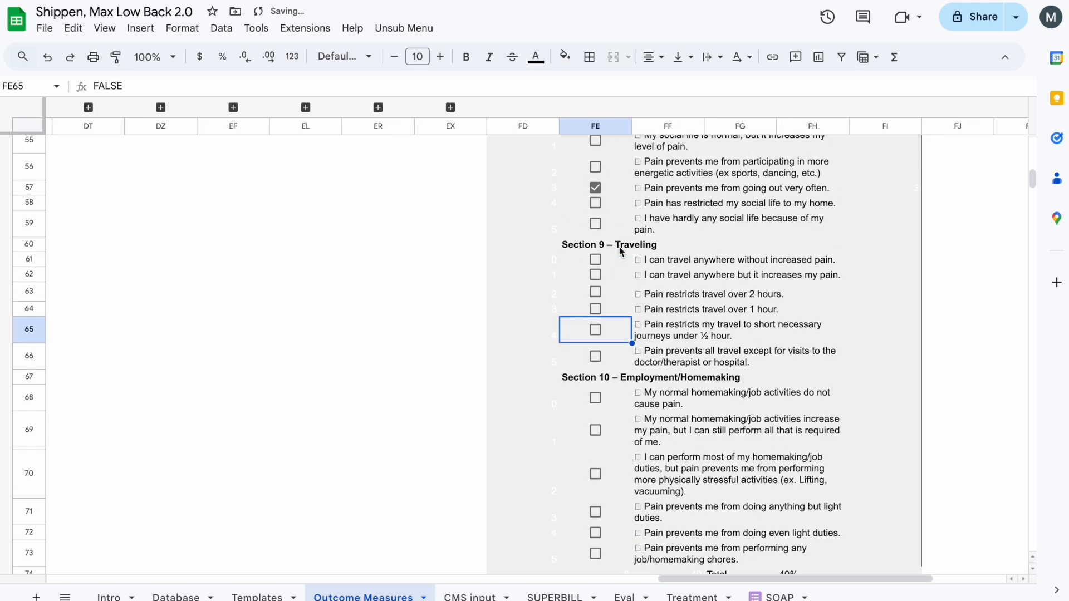
left_click(598, 223)
scroll(598, 223, "up", 5)
left_click(594, 271)
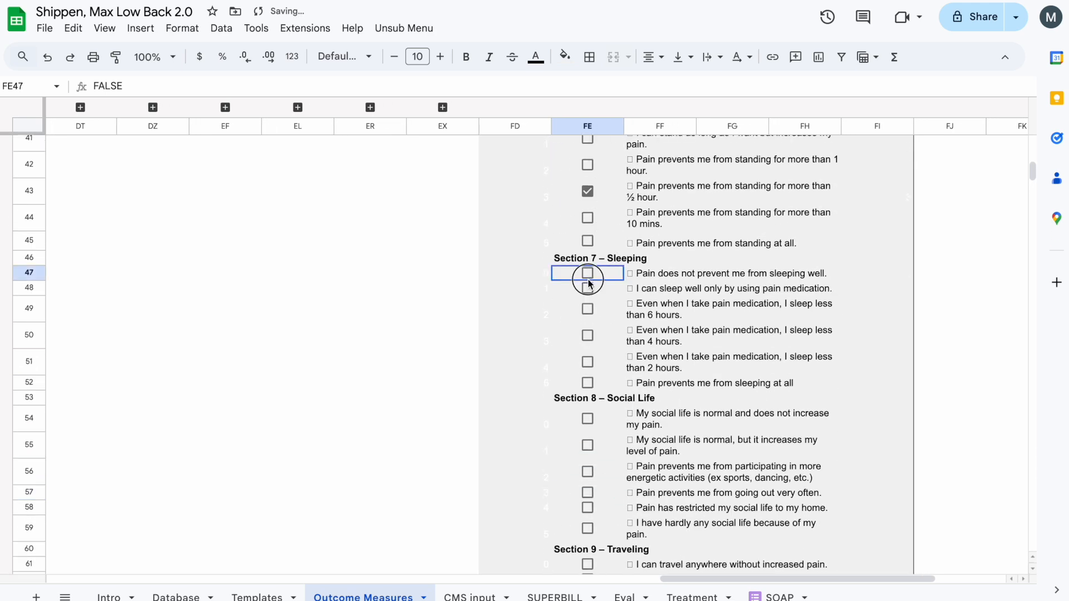
- Untick the selected answers in Sections 6 through 2, including FE43, FE30 and FE14
scroll(595, 262, "up", 2)
left_click(593, 243)
scroll(595, 242, "up", 5)
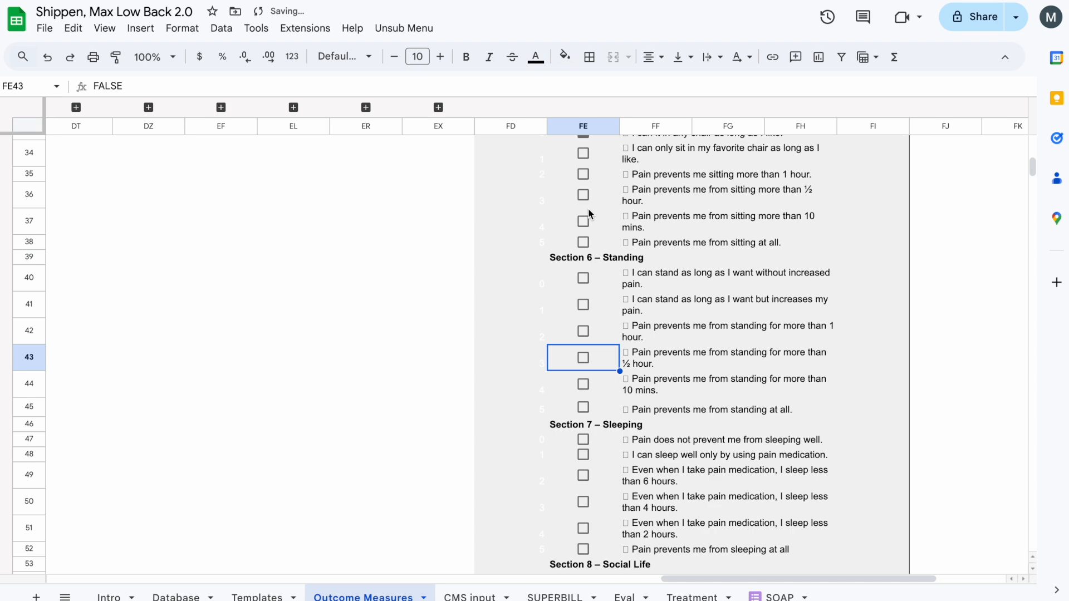
left_click(595, 284)
scroll(592, 231, "up", 7)
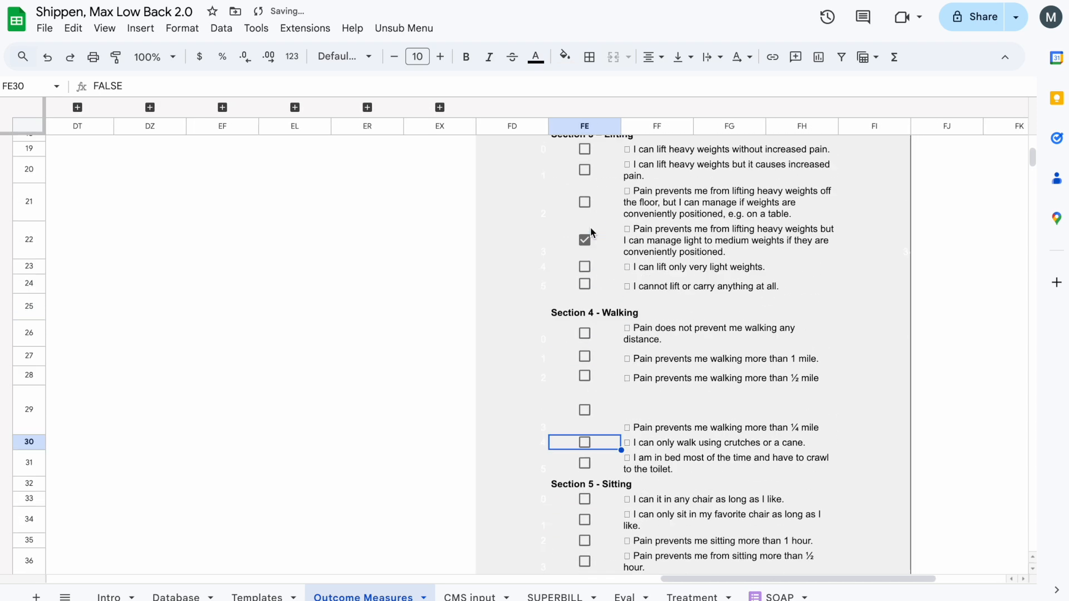
left_click(585, 376)
left_click(585, 170)
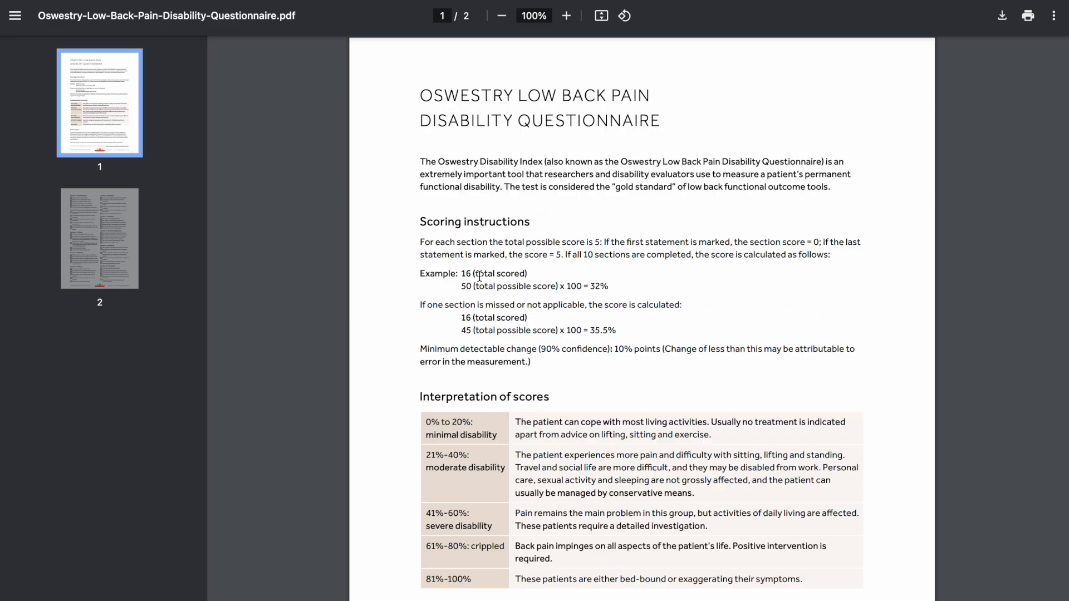
- Read the scoring and interpretation sections of the Oswestry PDF and untick answer FE6 in Section 1
scroll(479, 277, "down", 15)
scroll(479, 276, "up", 12)
scroll(480, 276, "up", 1)
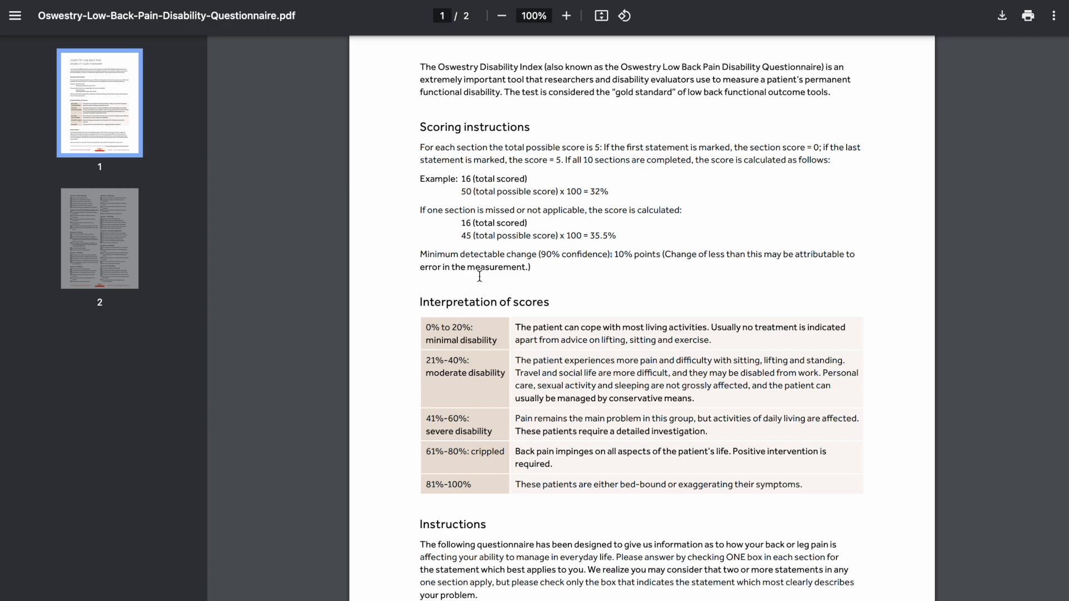
scroll(480, 276, "down", 1)
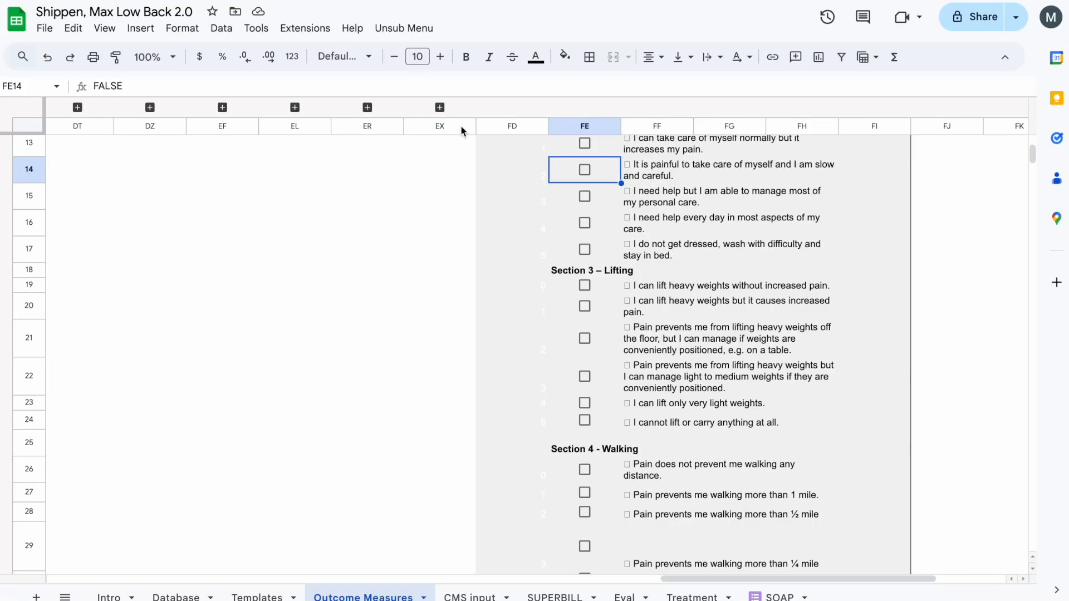
scroll(499, 227, "up", 6)
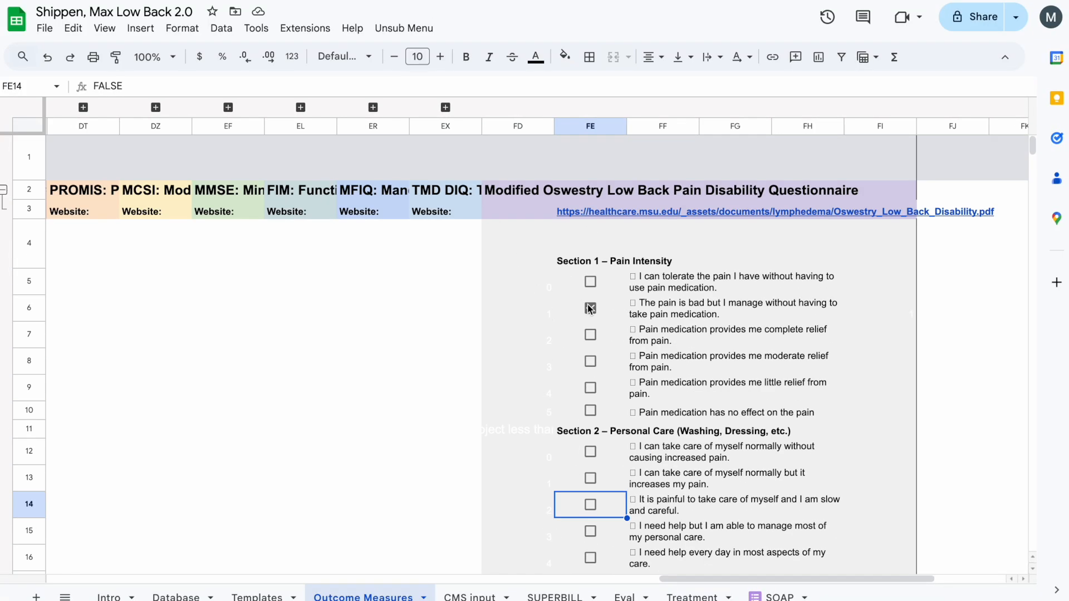
left_click(590, 309)
scroll(586, 243, "down", 1)
scroll(586, 242, "left", 1)
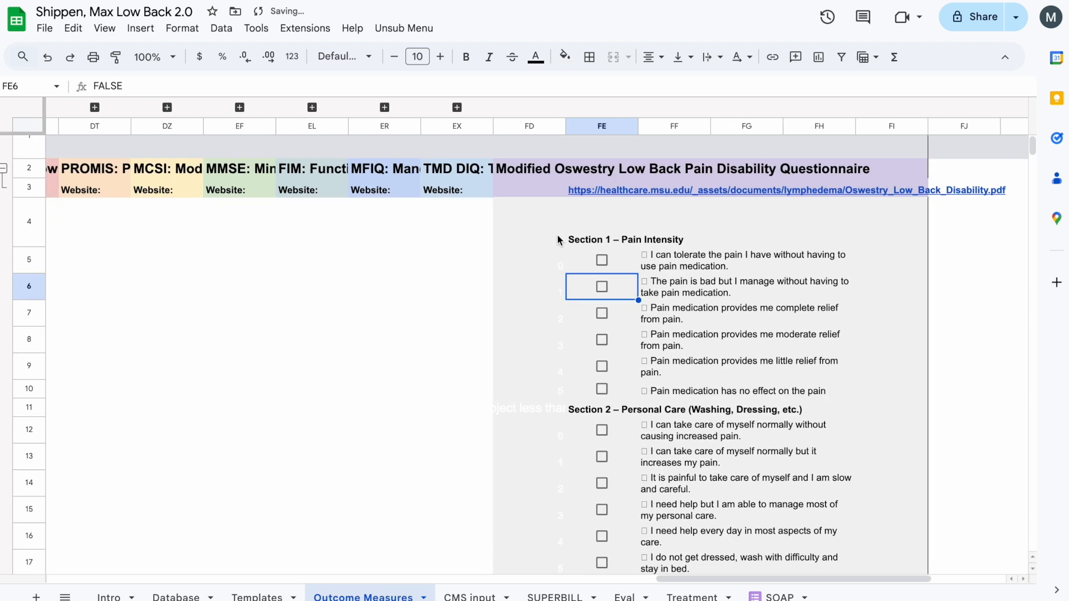
- Choose Modified Oswestry Low Back Pain Disability Questionnaire in the B1 dropdown and load it with the search
scroll(635, 232, "down", 3)
scroll(635, 231, "right", 1)
scroll(639, 297, "down", 2)
scroll(484, 209, "up", 5)
scroll(482, 207, "left", 10)
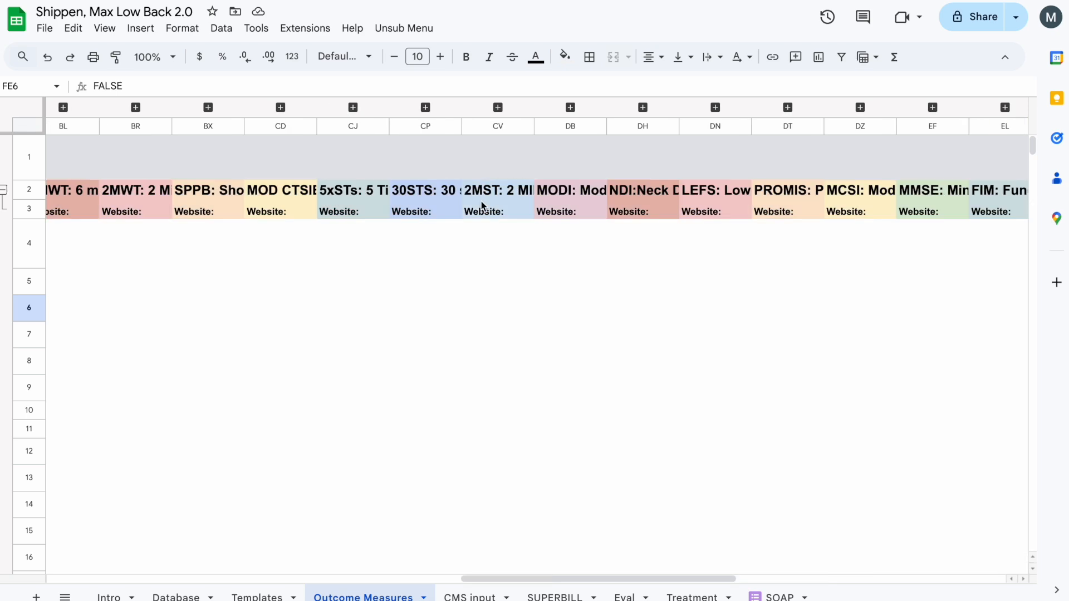
scroll(482, 207, "left", 5)
left_click(343, 165)
left_click(343, 165)
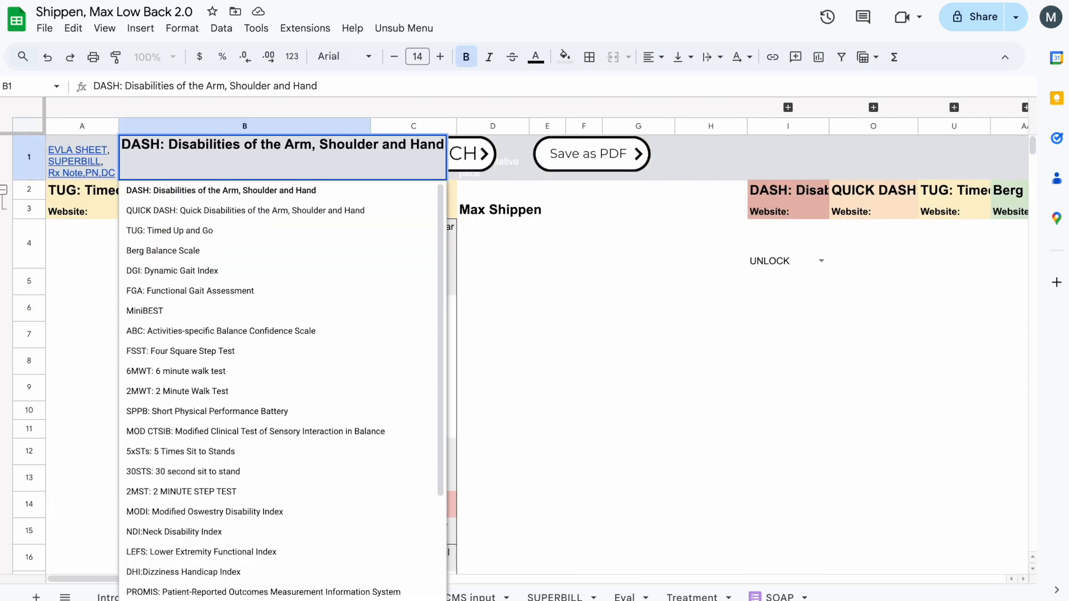
key("super+a")
type("mod")
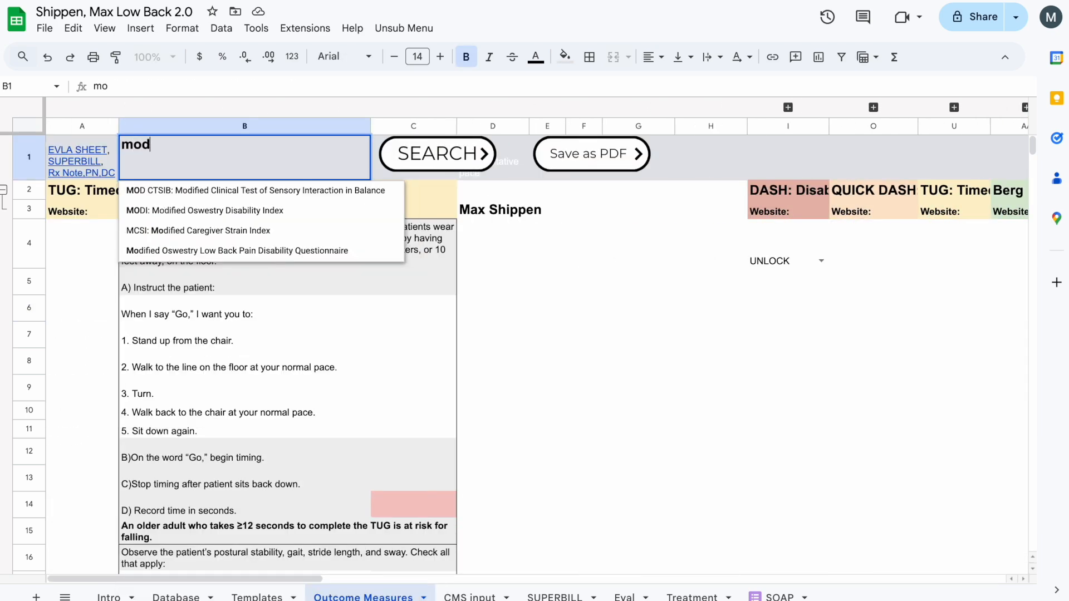
type("ified")
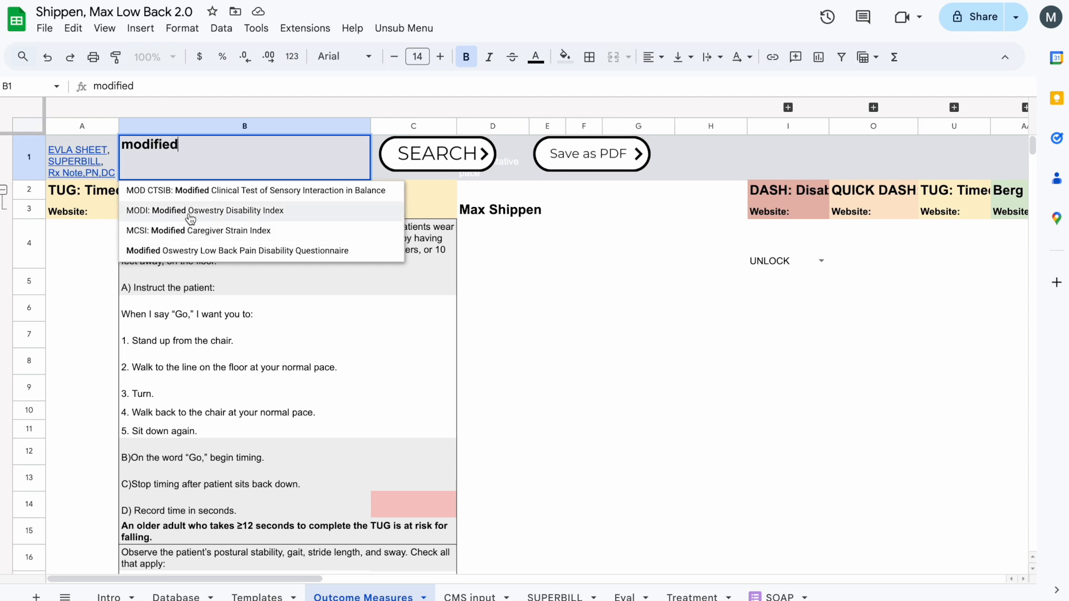
left_click(257, 255)
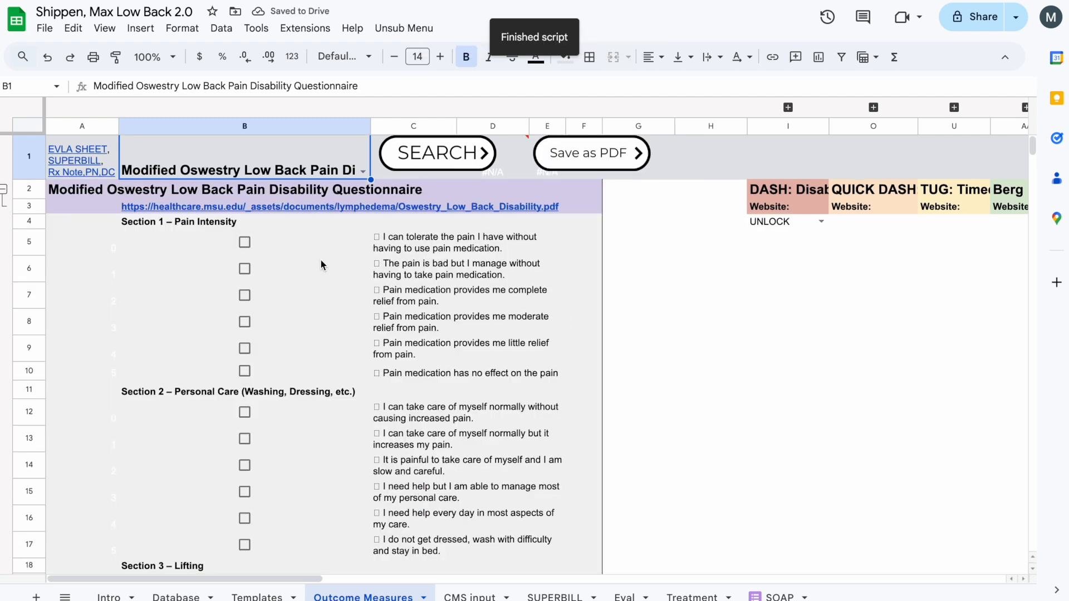
- Tick one answer in each of Sections 1 to 4, in cells B5, B13, B21 and B30
left_click(244, 242)
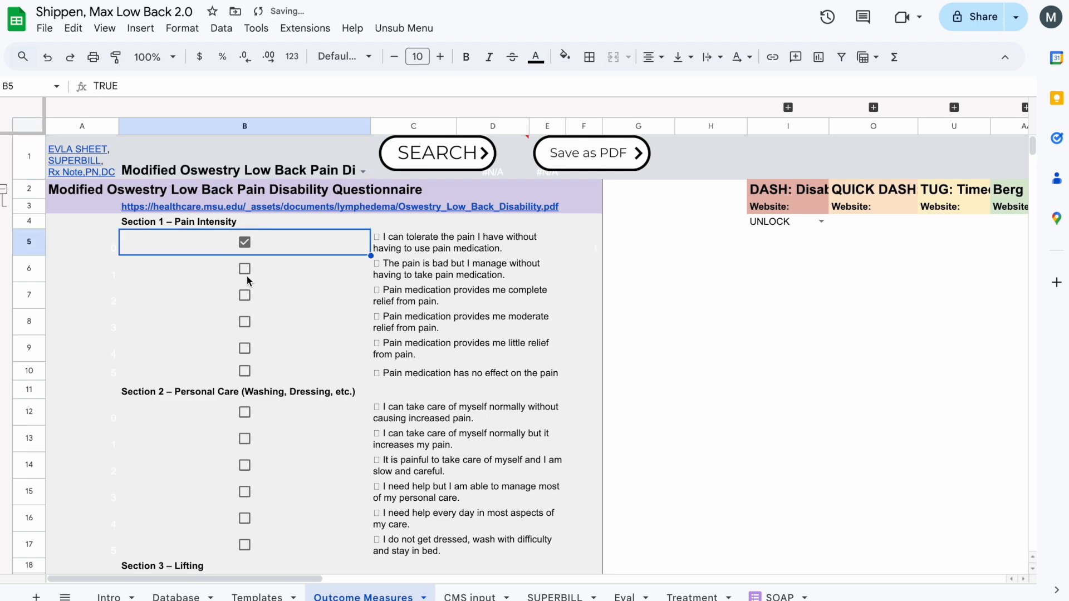
scroll(247, 280, "down", 1)
left_click(245, 403)
scroll(245, 412, "down", 5)
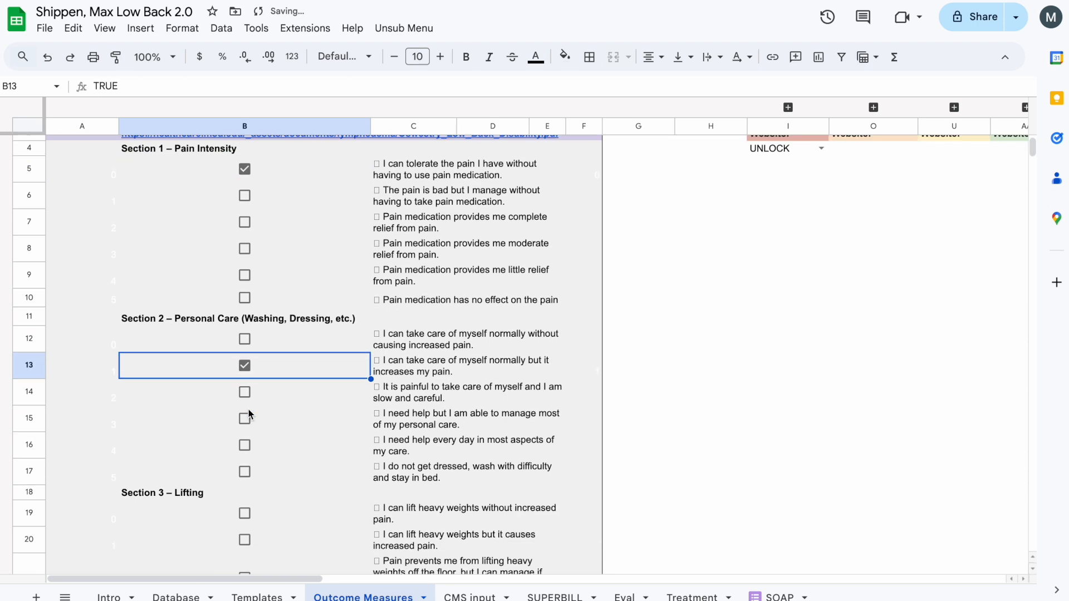
left_click(247, 396)
scroll(246, 390, "down", 5)
scroll(246, 387, "down", 2)
left_click(245, 202)
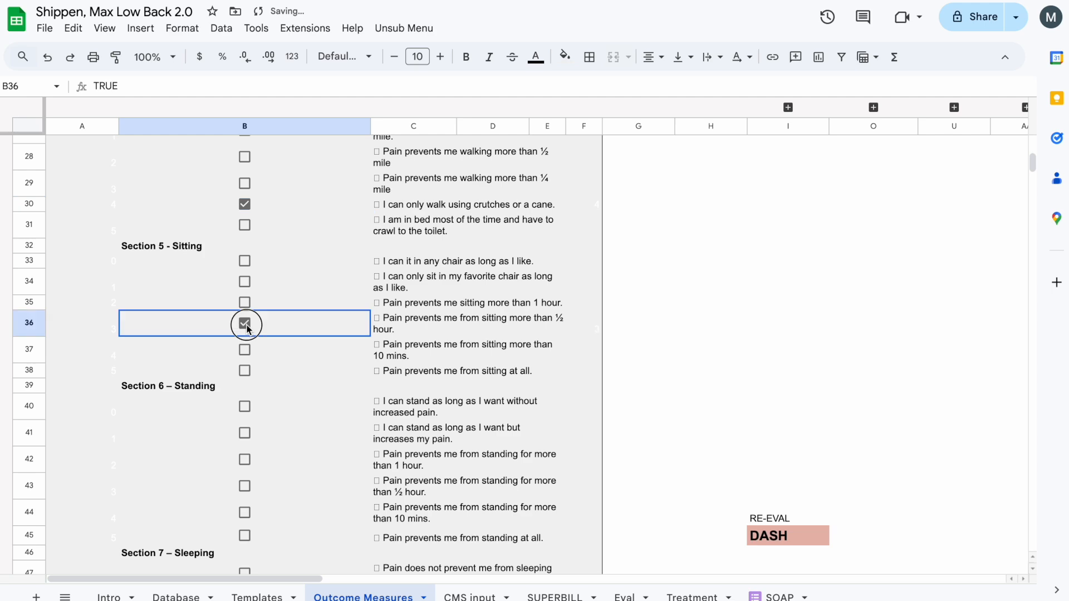
- Tick one answer in each of Sections 5 to 10, in cells B36, B45, B52, B59, B66 and B71
left_click(246, 323)
scroll(246, 323, "down", 3)
left_click(245, 346)
scroll(247, 340, "down", 4)
left_click(245, 317)
scroll(245, 334, "down", 3)
left_click(245, 359)
scroll(245, 359, "down", 5)
left_click(245, 181)
left_click(245, 338)
- Check the Total row's score formula in E74 and the outcome measure score in J82 of the Eval sheet
left_click(468, 412)
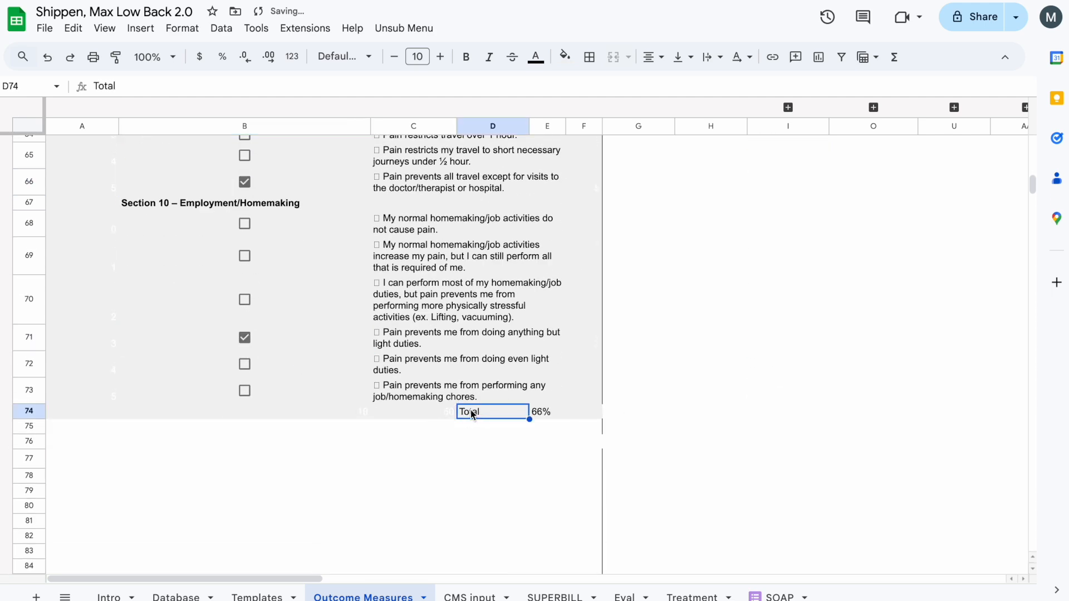
left_click(546, 414)
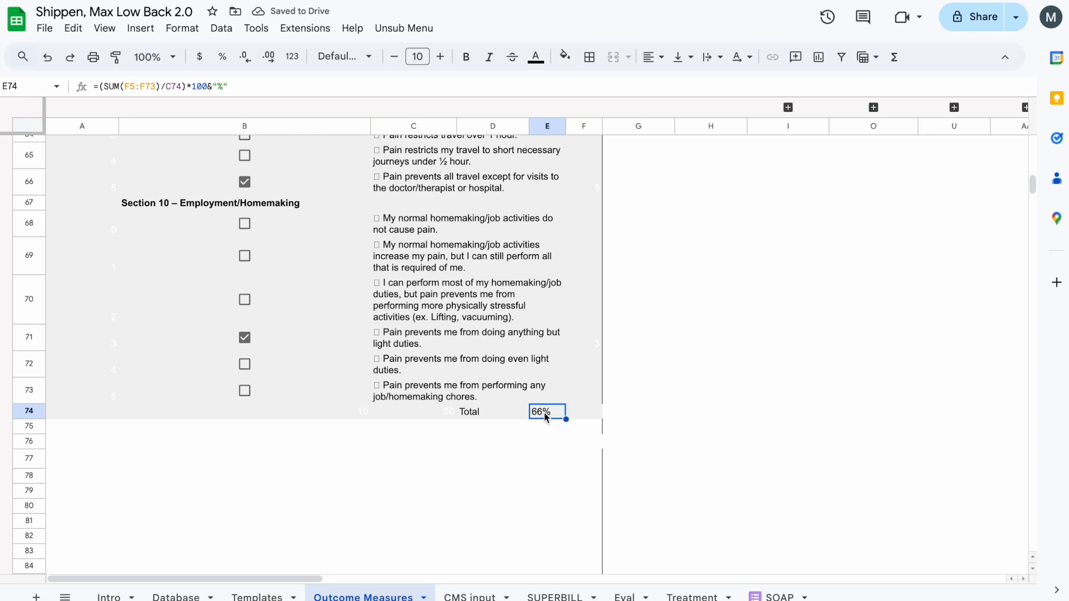
left_click(514, 414)
key("Right")
left_click(490, 416)
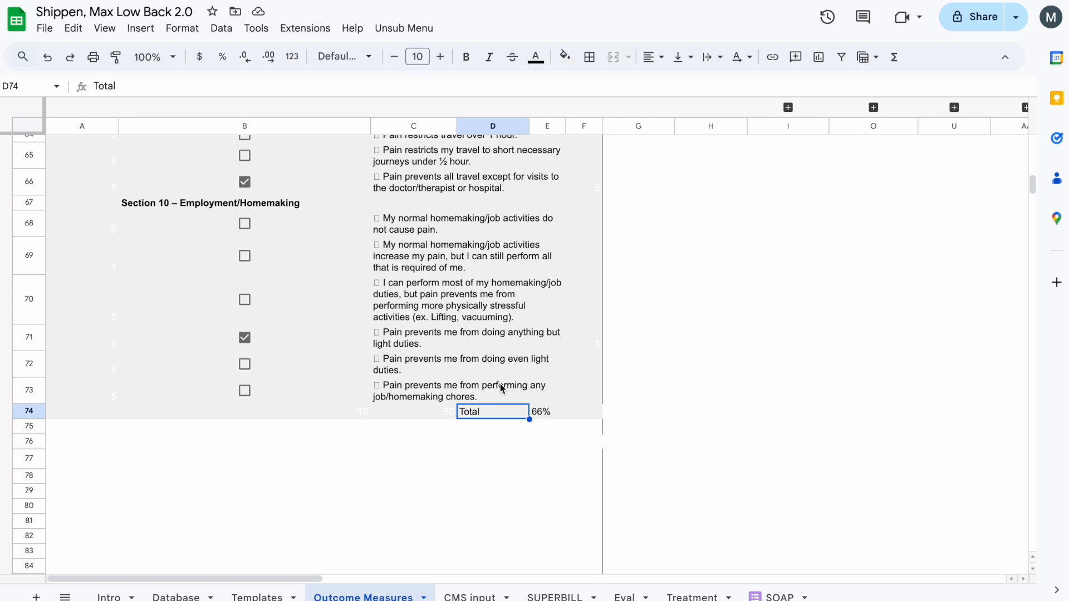
left_click(626, 596)
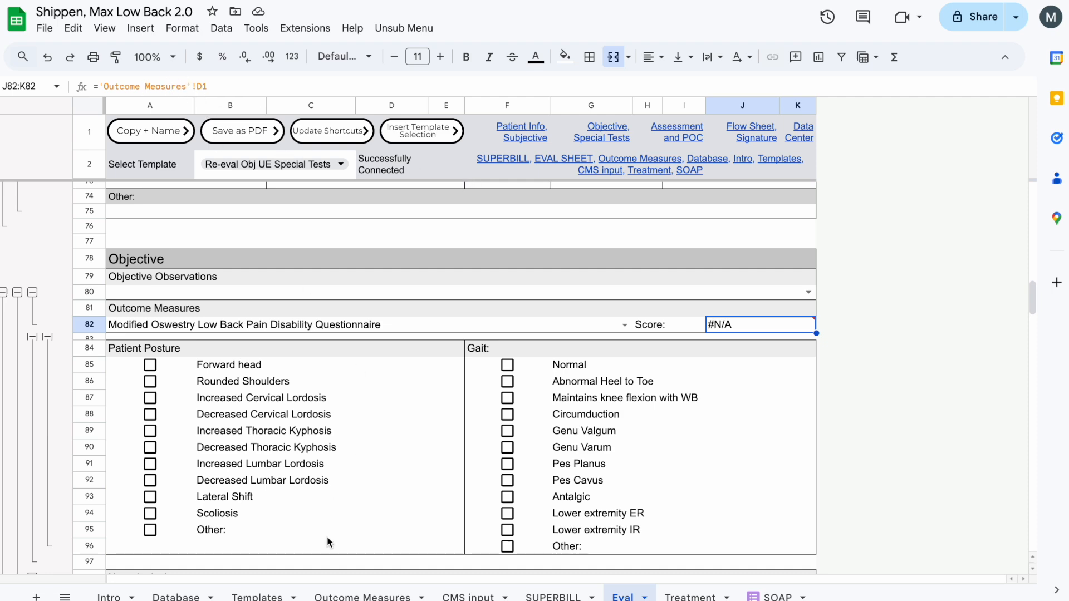
- Add the condition B1=FD2 to the end of the IFS formula in D1 of the Outcome Measures sheet
left_click(334, 596)
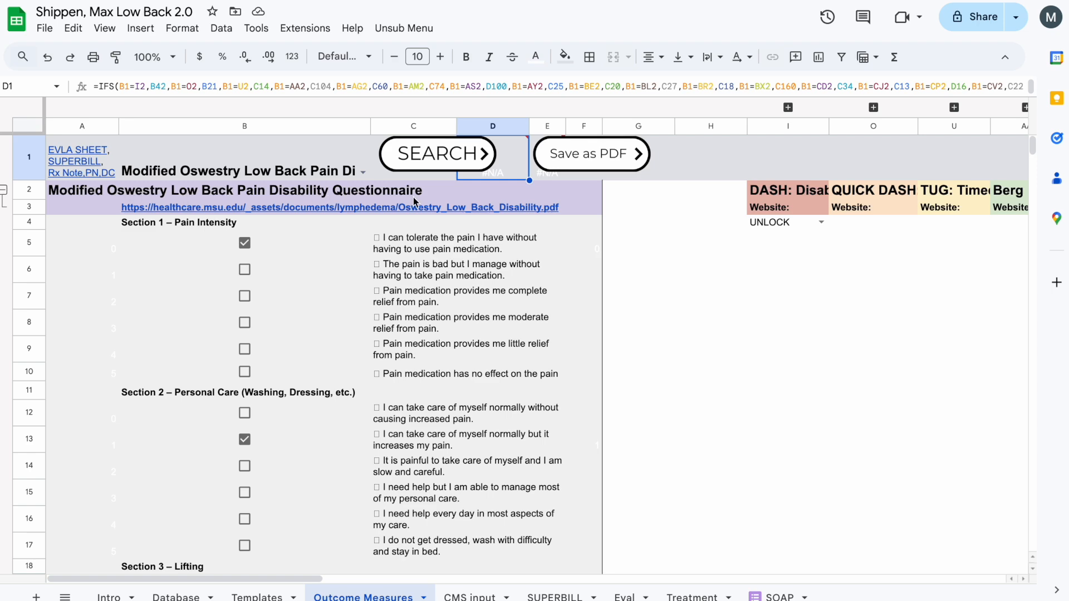
scroll(413, 197, "down", 8)
scroll(413, 197, "up", 10)
left_click(392, 89)
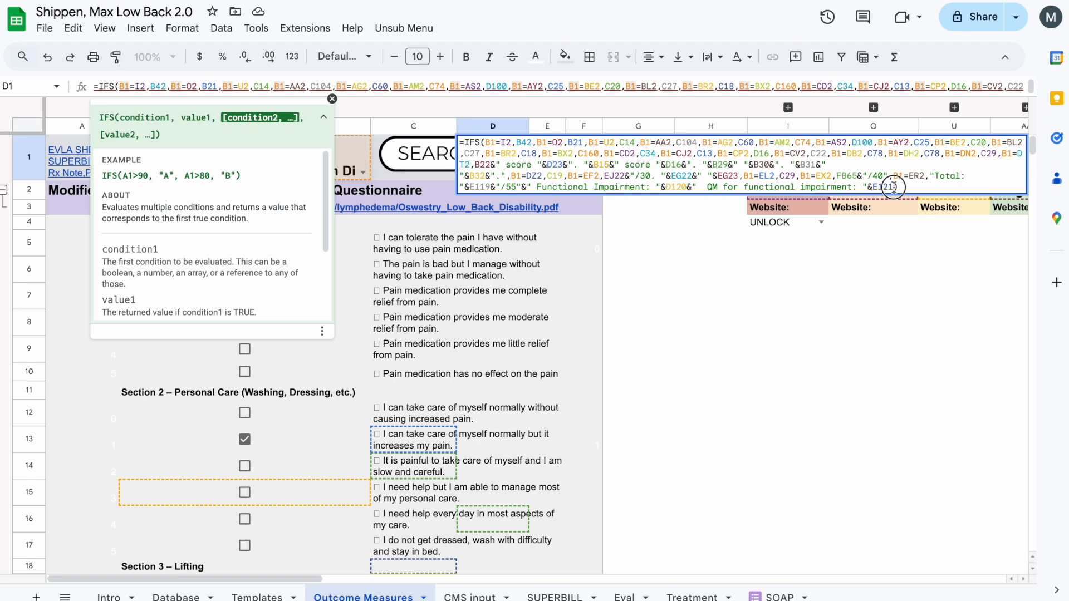
left_click(894, 187)
type(",")
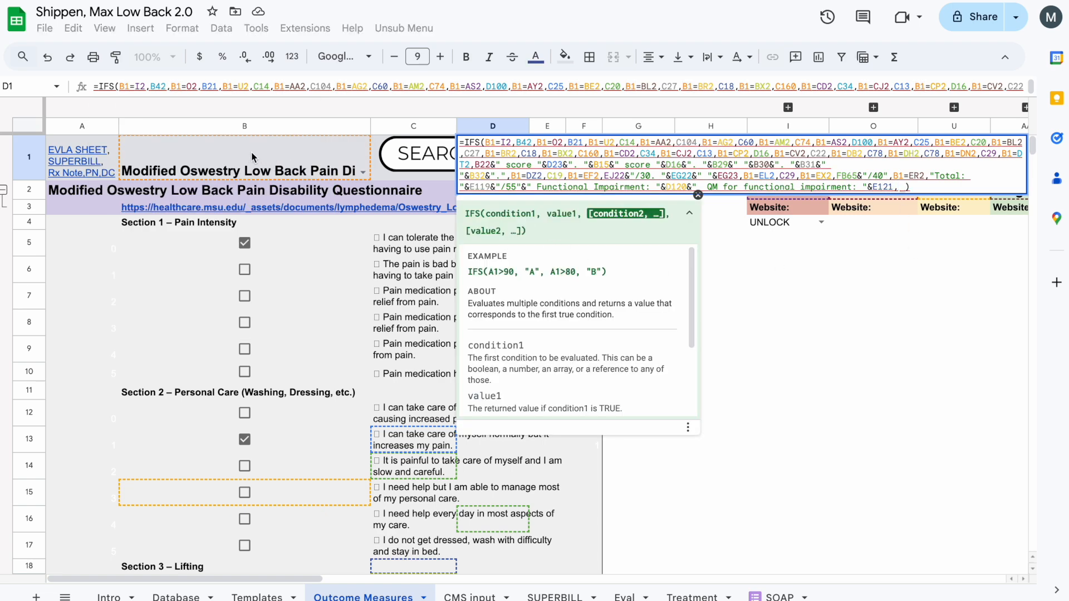
left_click(226, 163)
scroll(606, 291, "right", 20)
type("=")
left_click(381, 191)
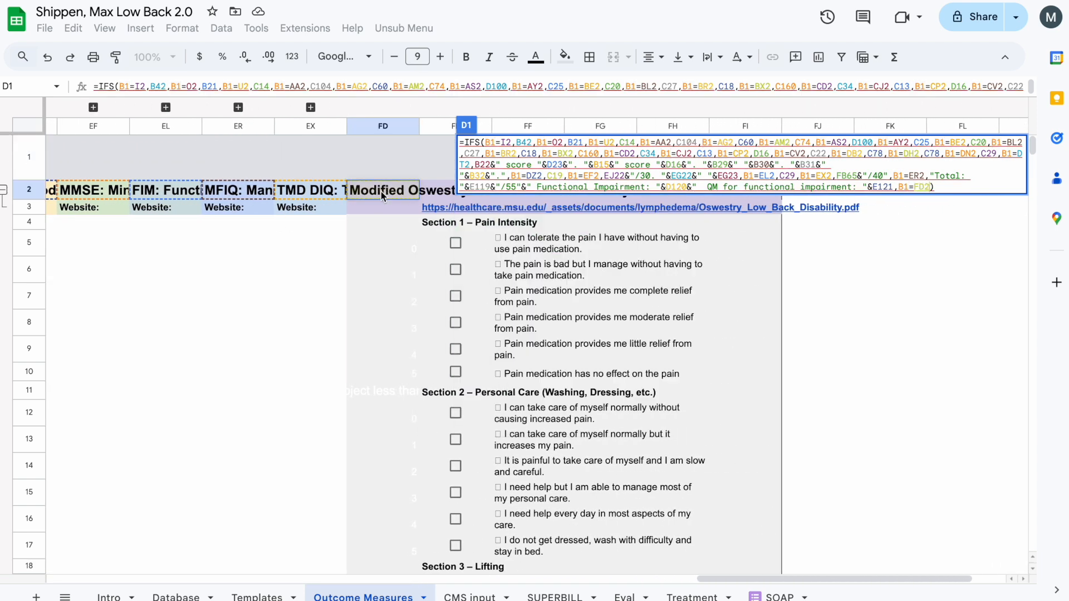
- Set E74 as the value returned for the new condition in the D1 formula and apply it
scroll(334, 211, "right", 3)
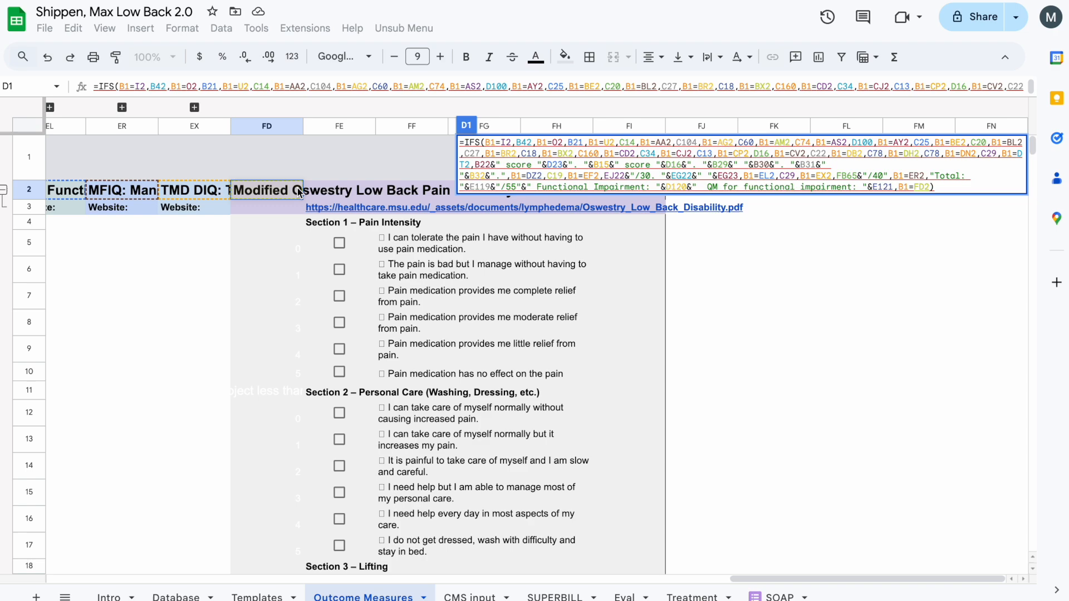
type(",")
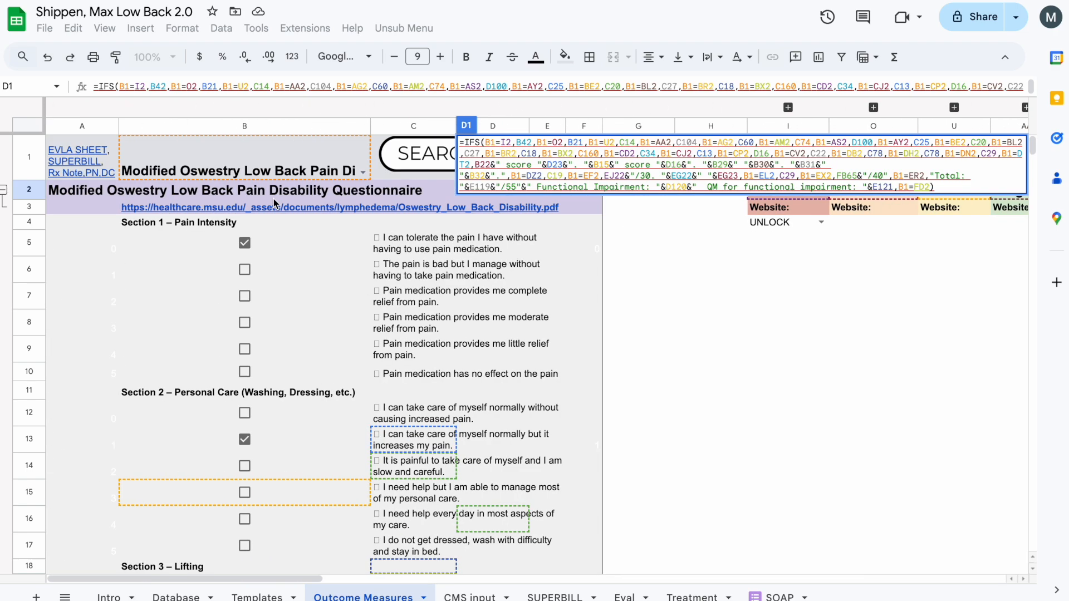
scroll(277, 312, "down", 15)
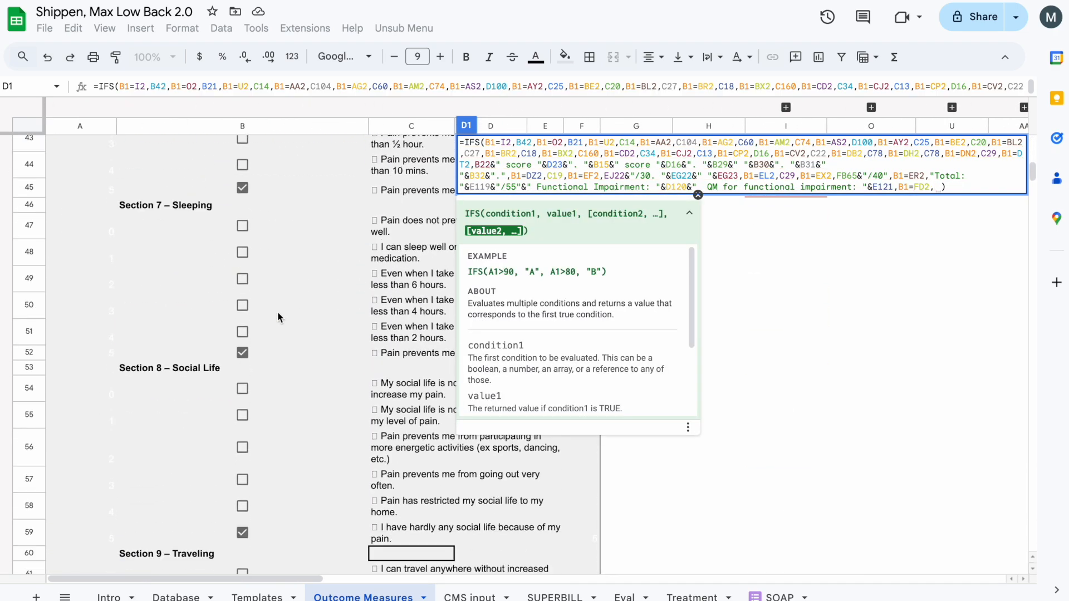
scroll(328, 399, "down", 5)
left_click(536, 470)
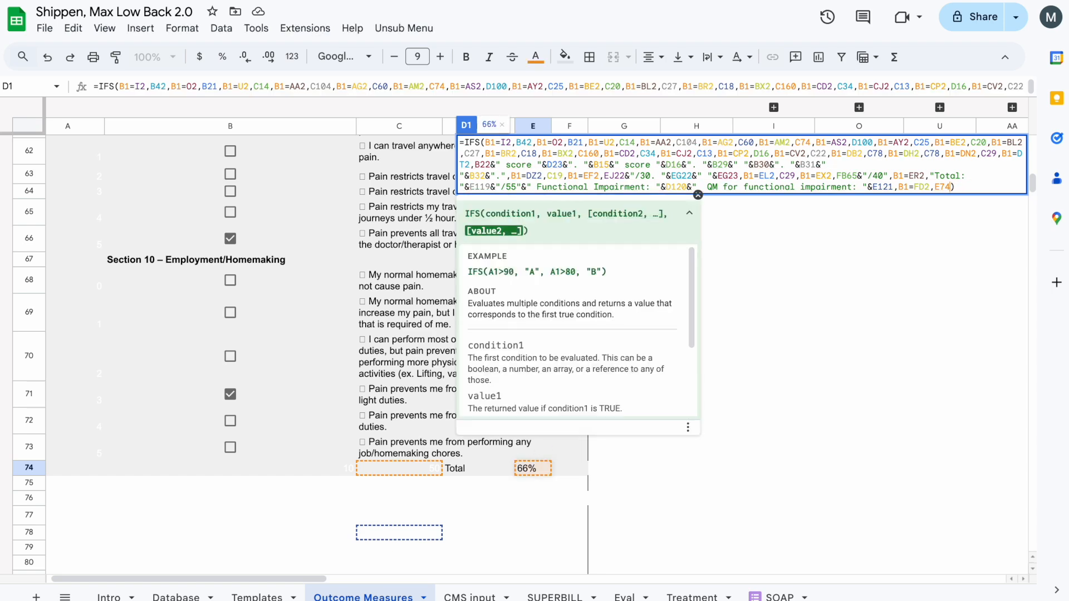
key("Return")
- Check the score on the Eval sheet and the formula behind the Current Outcome Measures score in I89 of the Treatment sheet
left_click(619, 591)
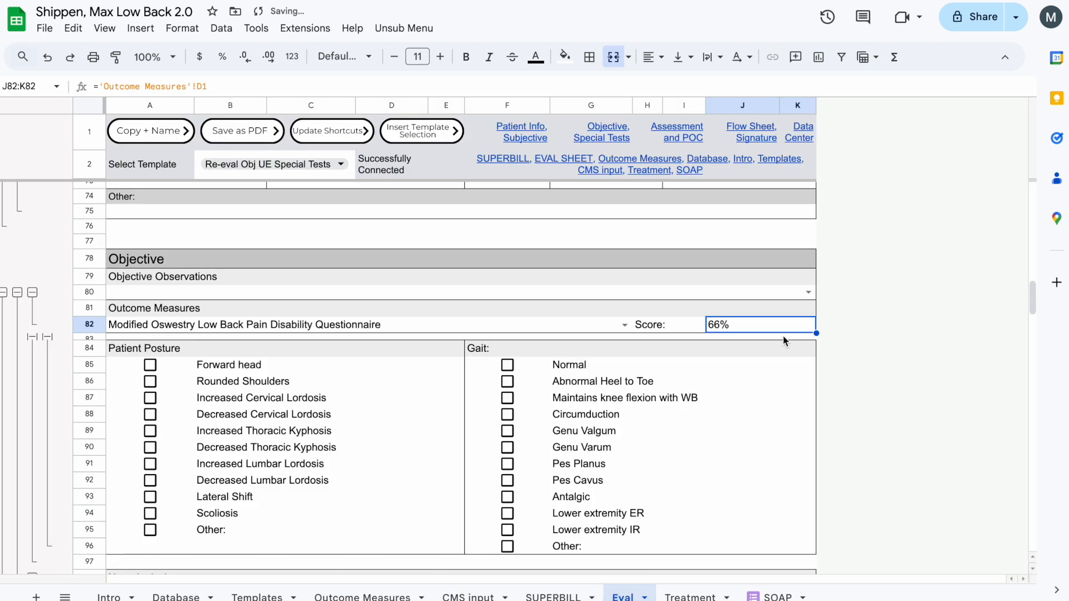
left_click(691, 597)
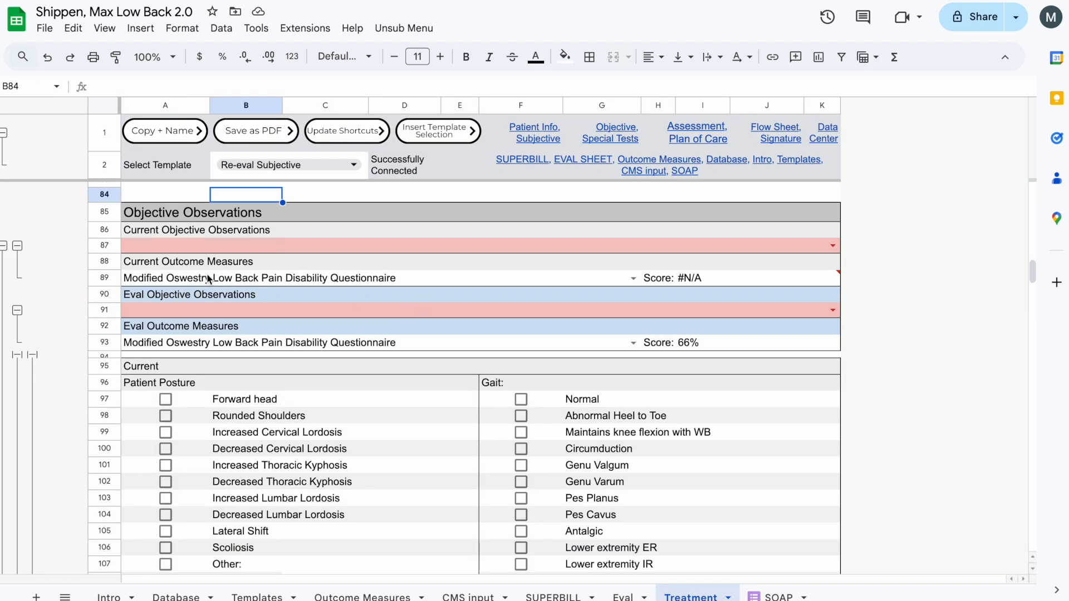
left_click(165, 269)
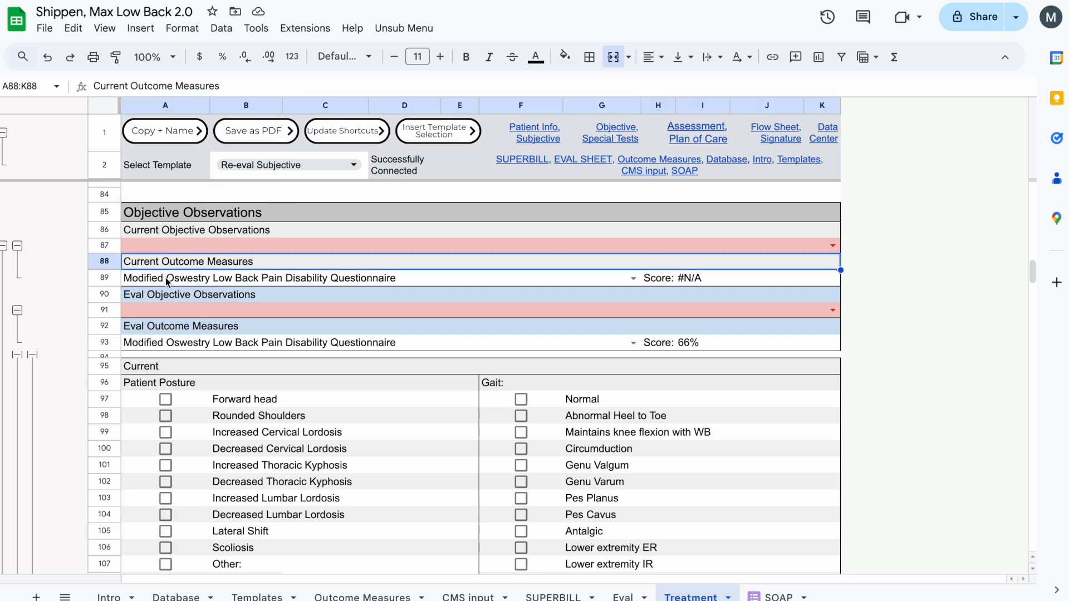
left_click(724, 282)
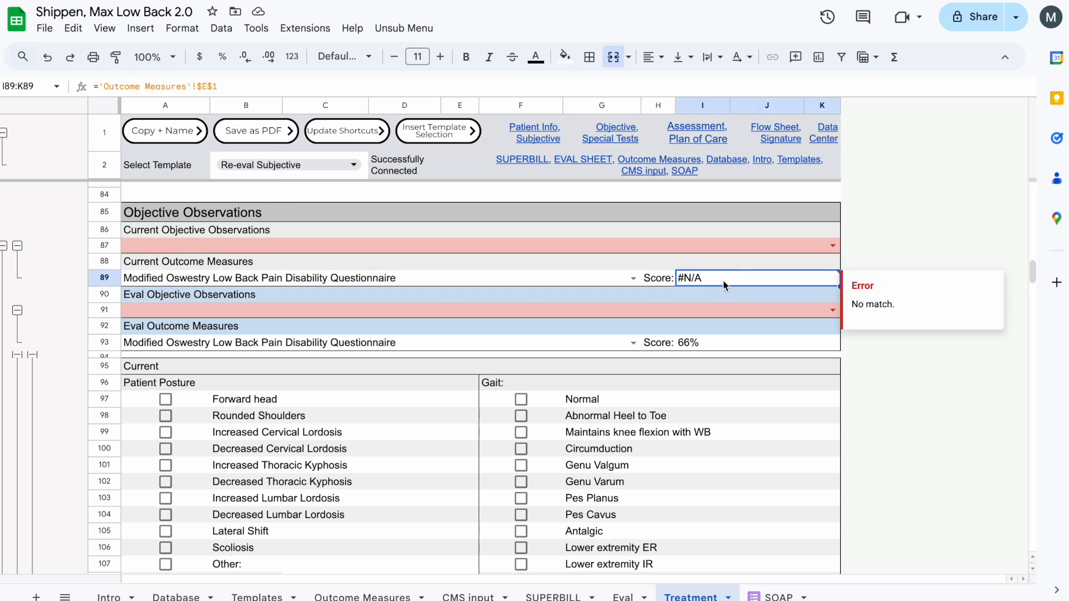
left_click(223, 87)
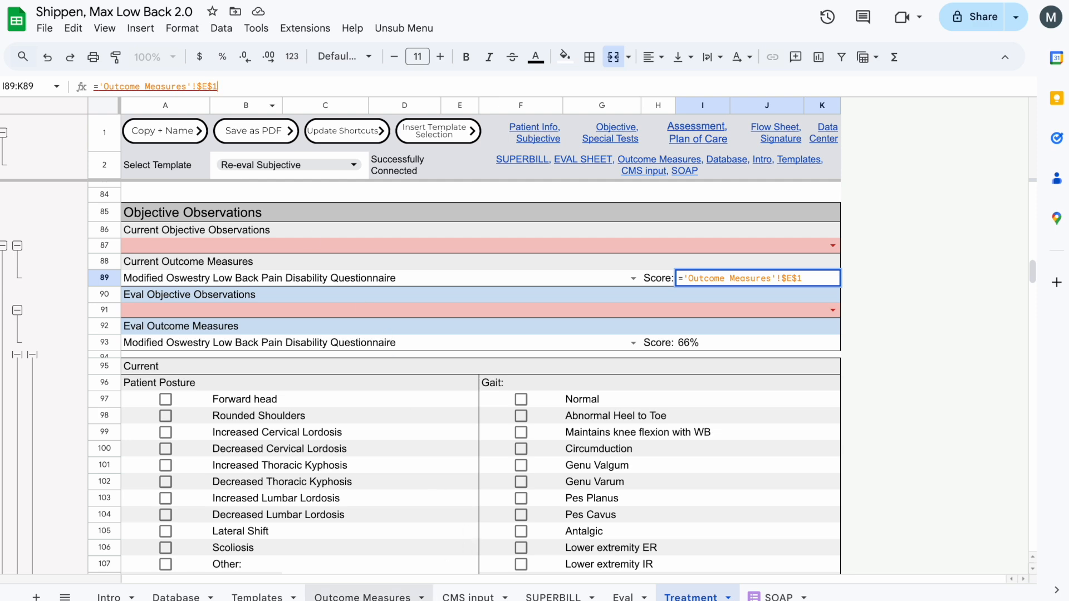
- Add the condition B1=FD2 to the end of the IFS formula in E1 of the Outcome Measures sheet
left_click(378, 596)
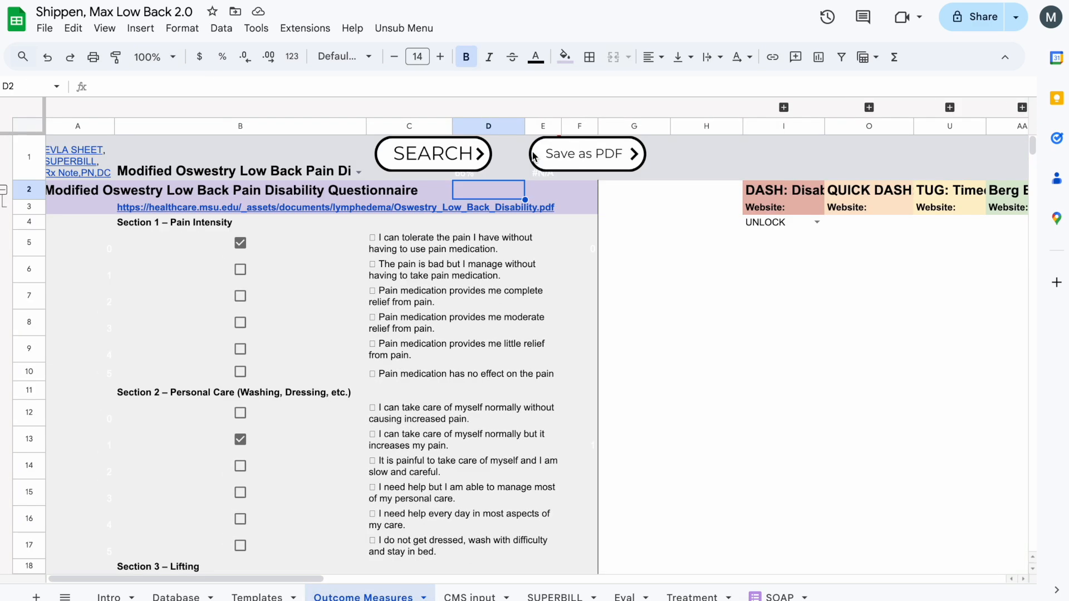
left_click(527, 169)
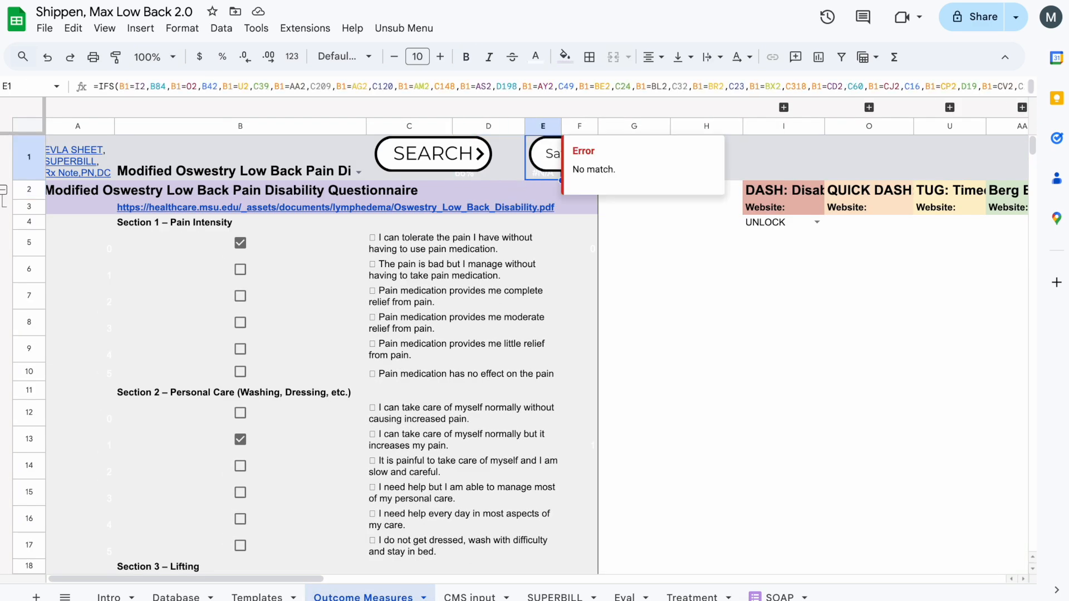
key("Return")
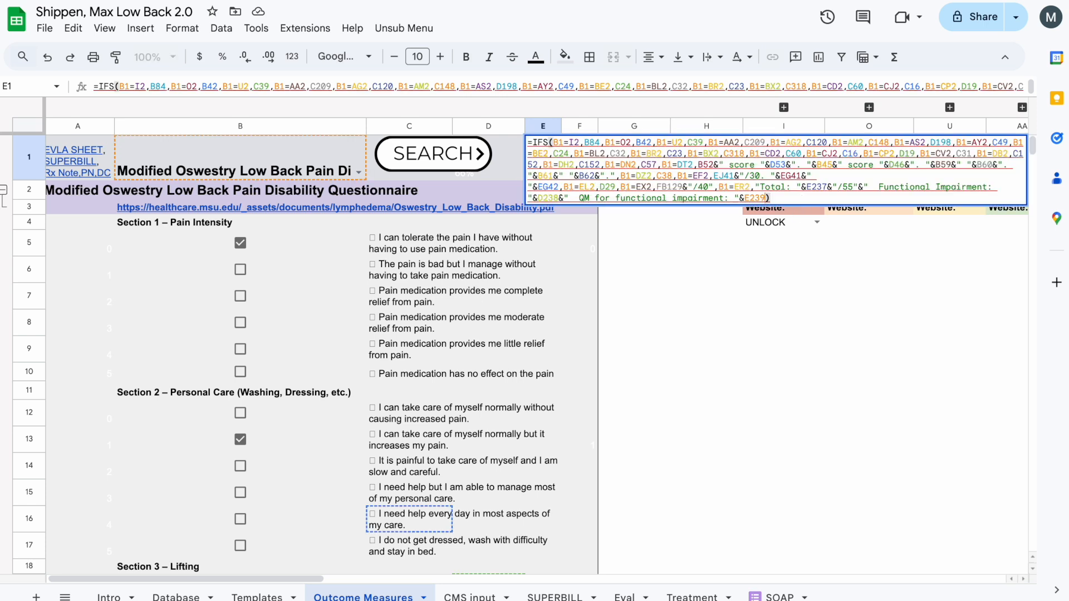
key("Left")
type(",")
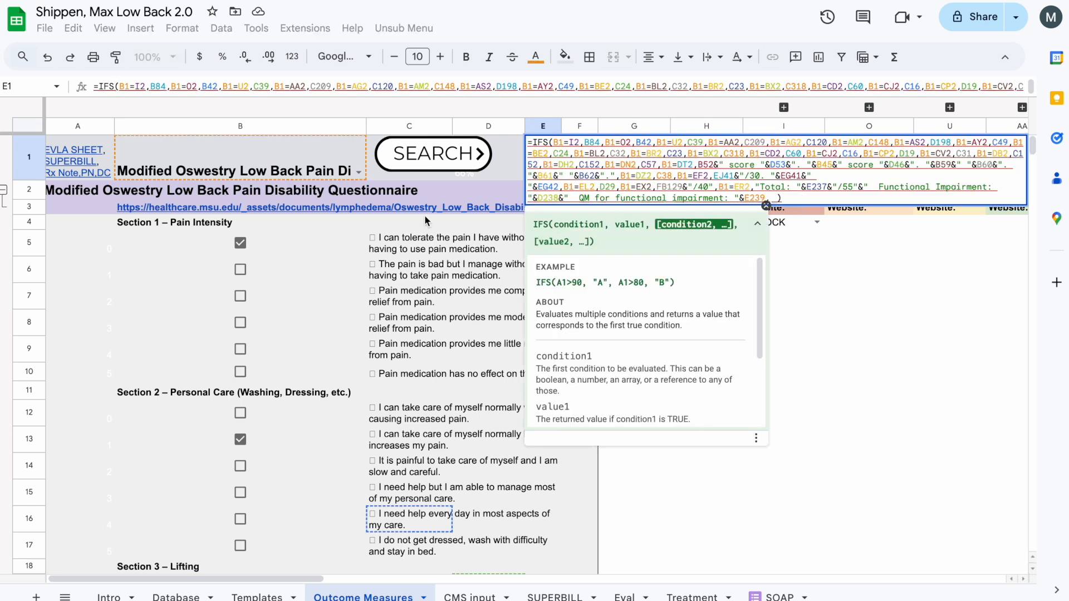
left_click(305, 171)
type("=")
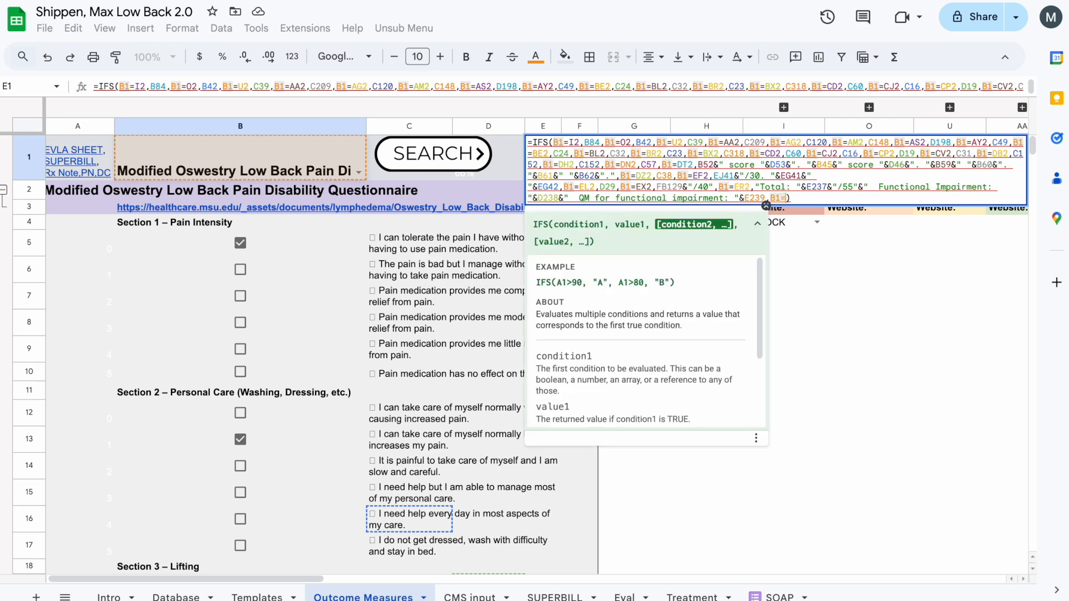
scroll(425, 285, "right", 10)
scroll(425, 284, "right", 5)
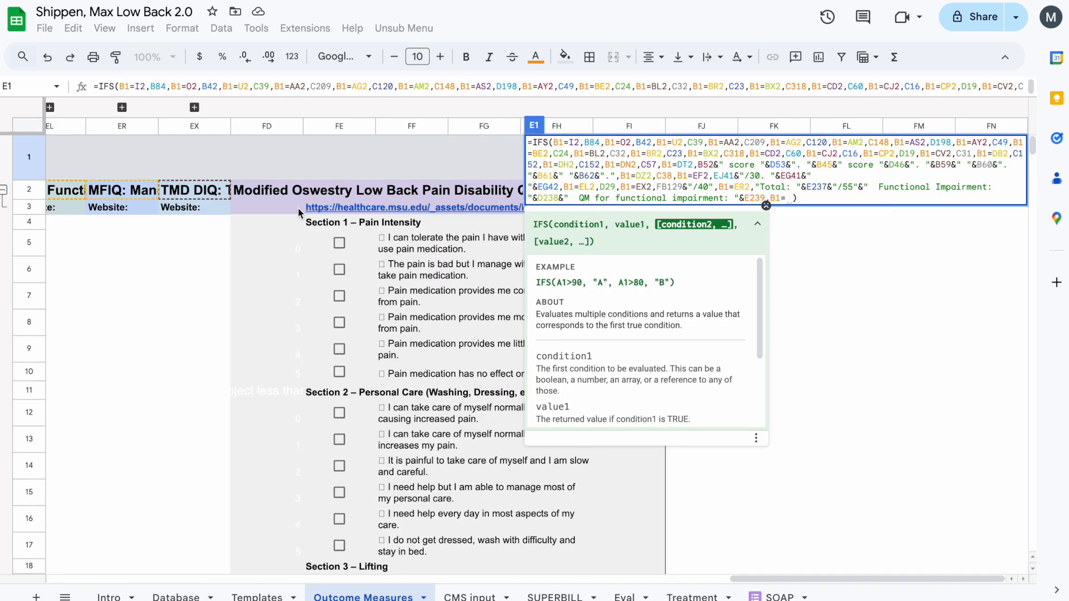
left_click(255, 192)
type(",")
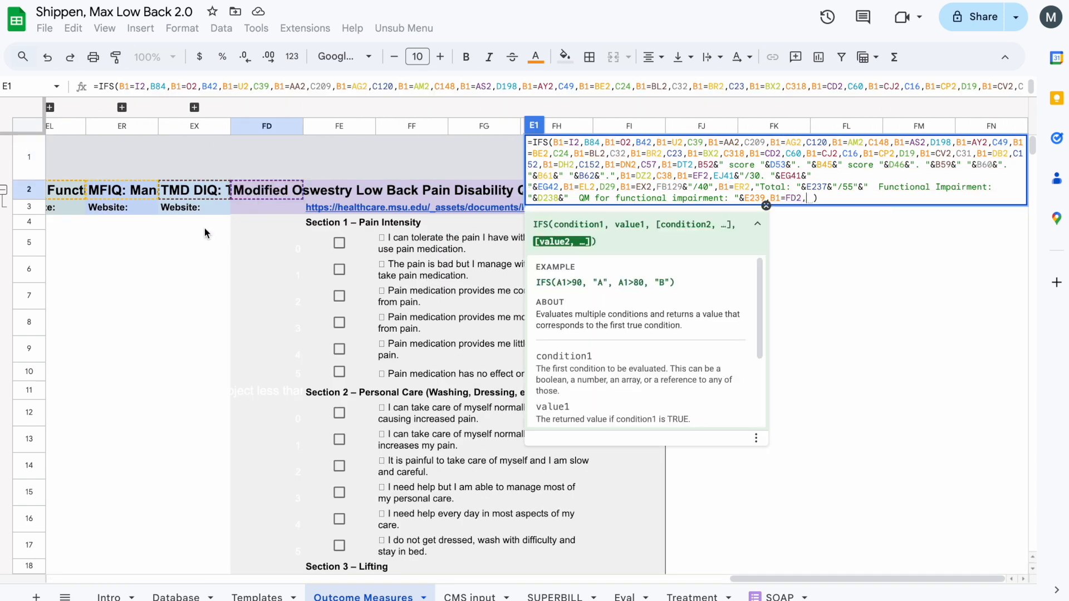
- Set E74 as the value returned for the B1=FD2 condition in the E1 formula and apply it
scroll(233, 222, "left", 10)
scroll(171, 229, "left", 15)
scroll(310, 362, "down", 20)
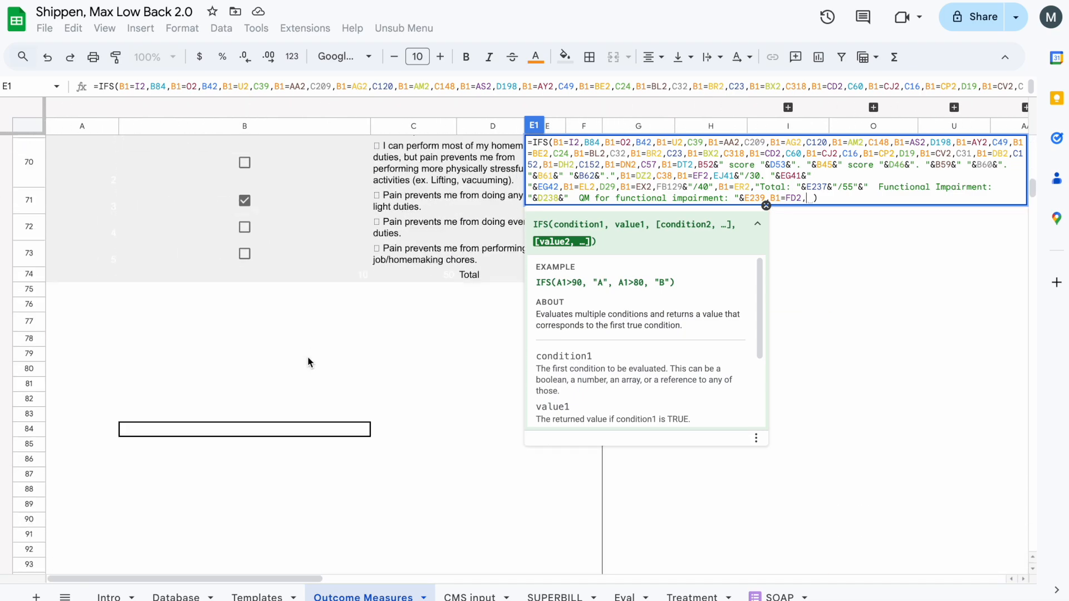
scroll(311, 362, "up", 15)
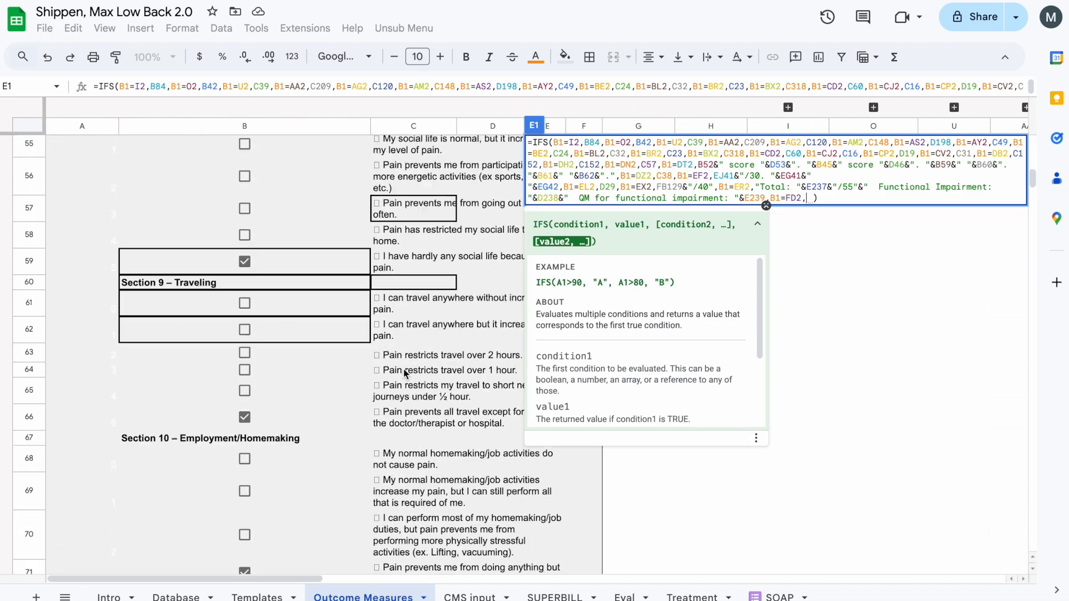
scroll(405, 374, "up", 10)
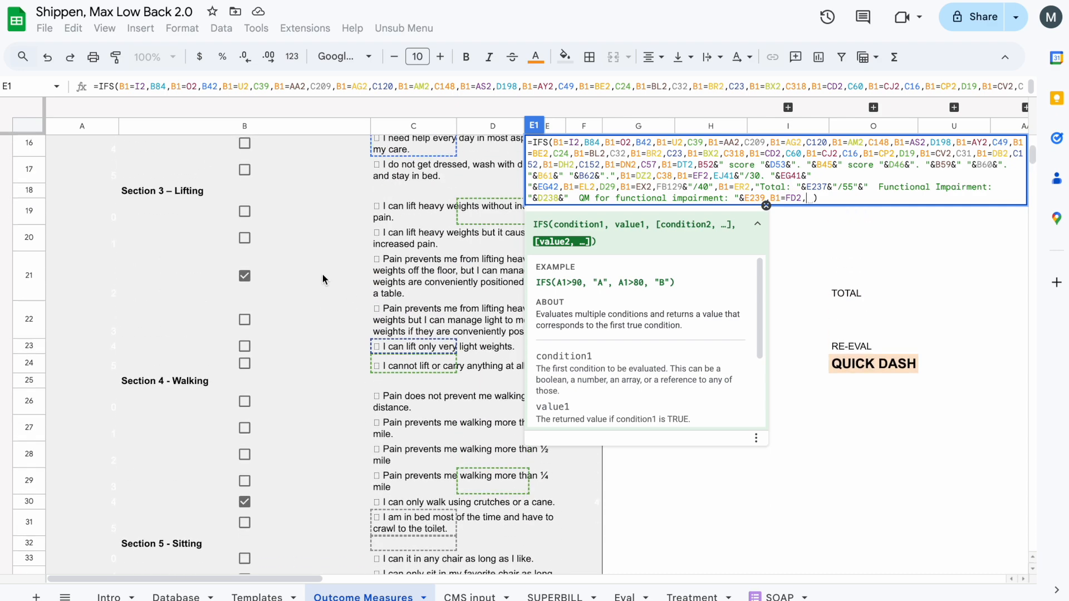
scroll(323, 280, "up", 5)
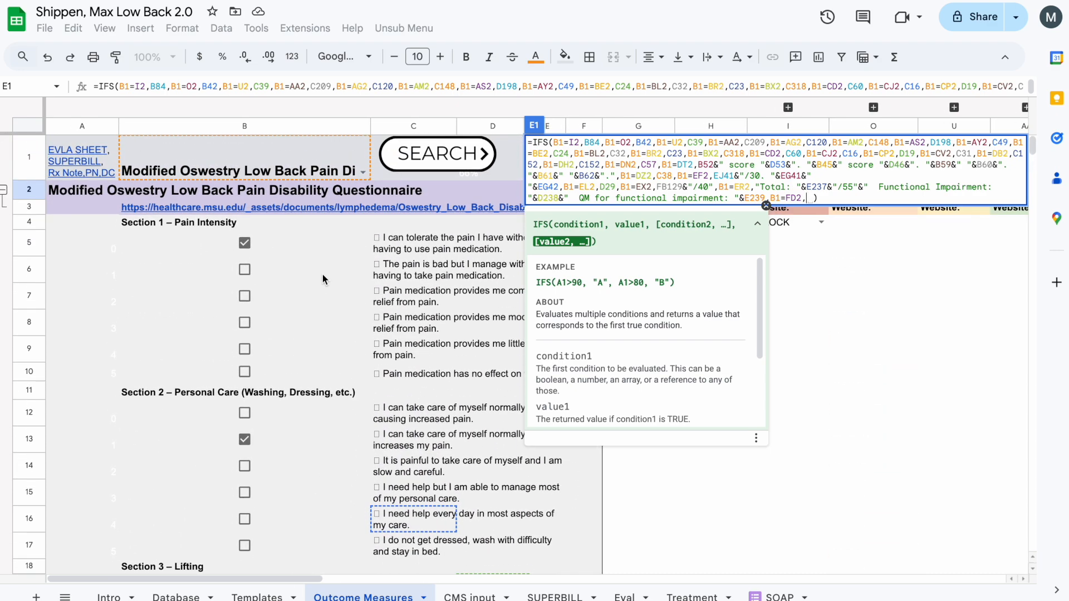
scroll(323, 279, "down", 3)
scroll(323, 279, "down", 20)
scroll(350, 289, "up", 3)
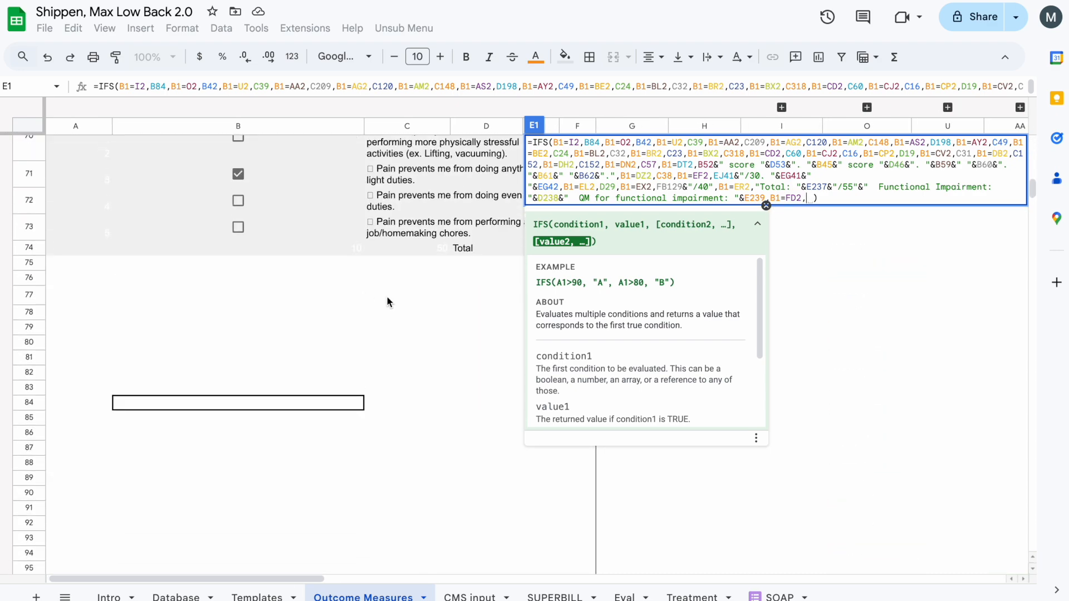
left_click(486, 250)
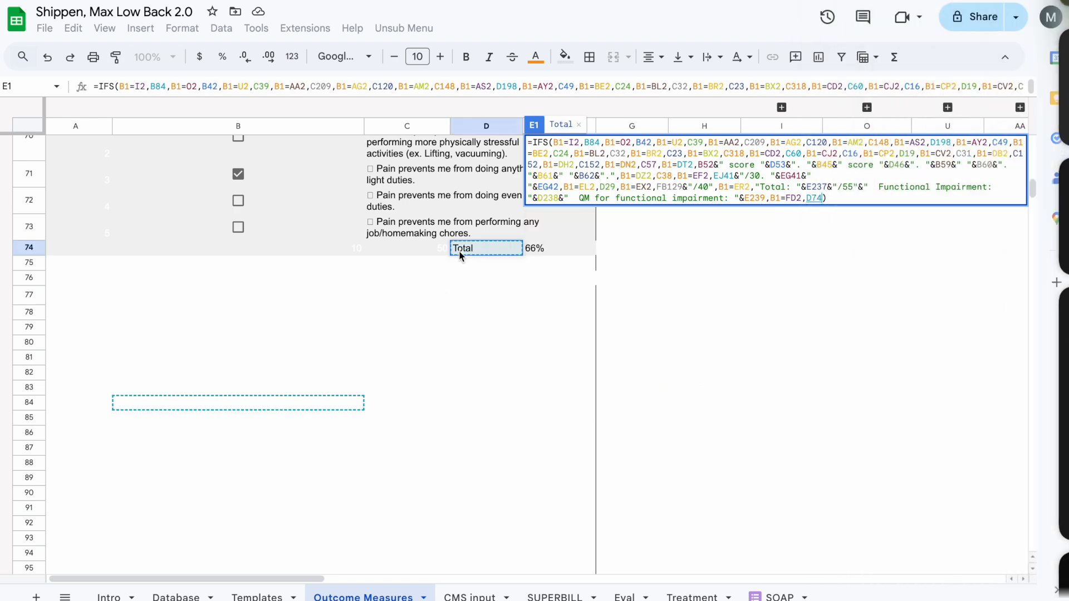
left_click(541, 253)
key("Return")
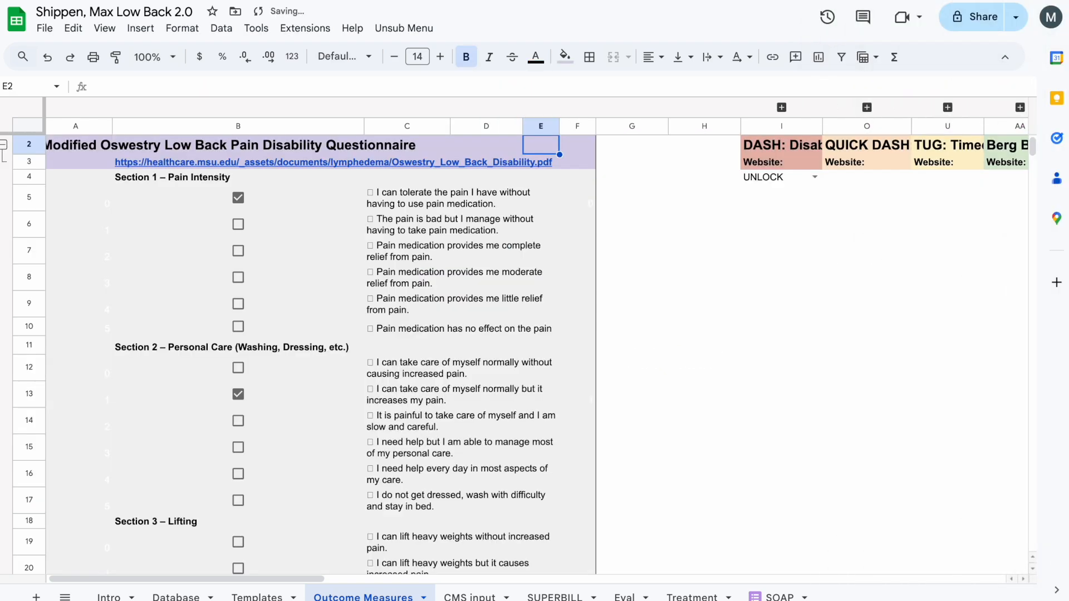
- Compare the questionnaire's total with the Current Outcome Measures score on the Treatment sheet, and return to Outcome Measures
scroll(512, 286, "down", 20)
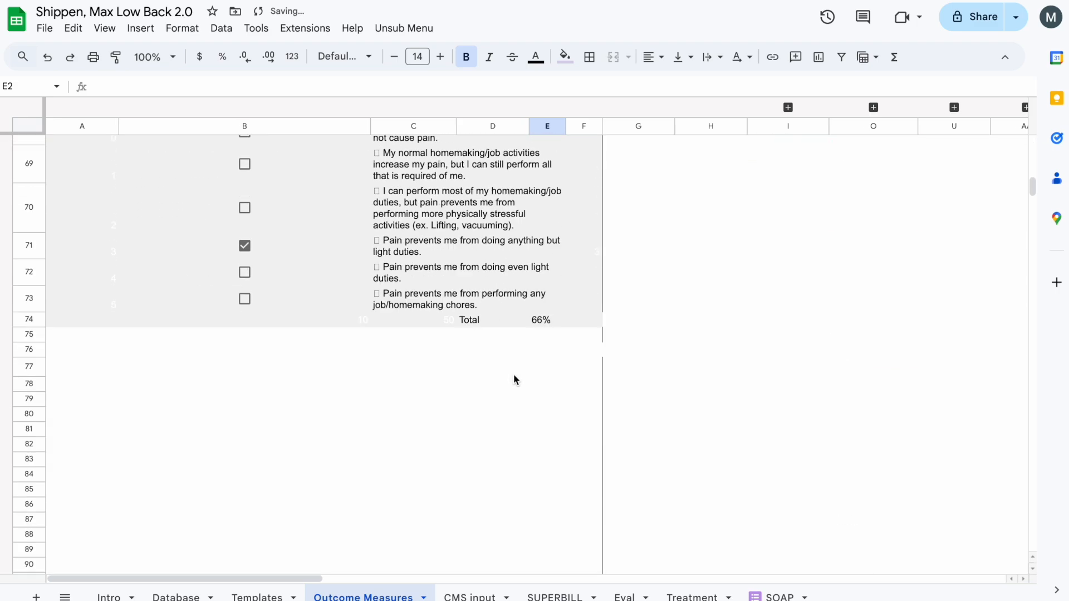
left_click(548, 229)
left_click(692, 596)
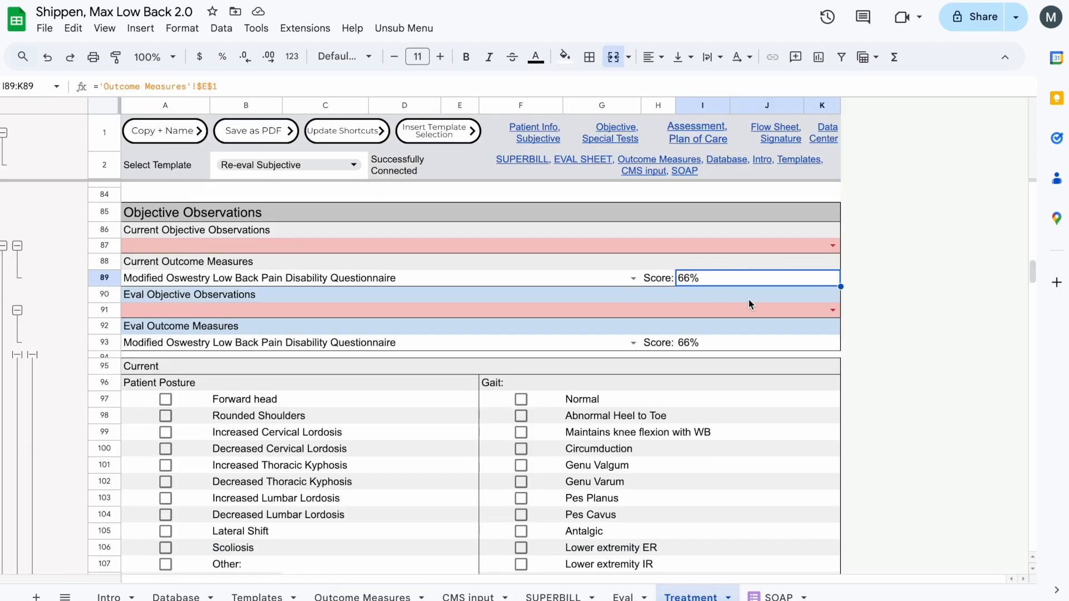
left_click(334, 596)
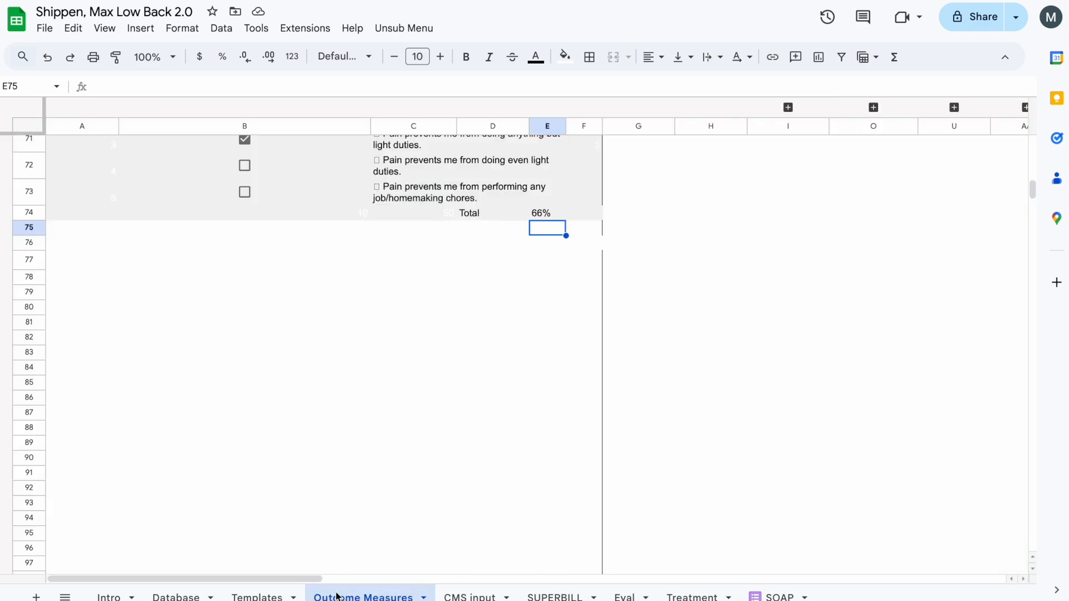
- Review the questionnaire and inspect the score cells D1 and E1 in the header row of the Outcome Measures sheet
scroll(320, 406, "up", 4)
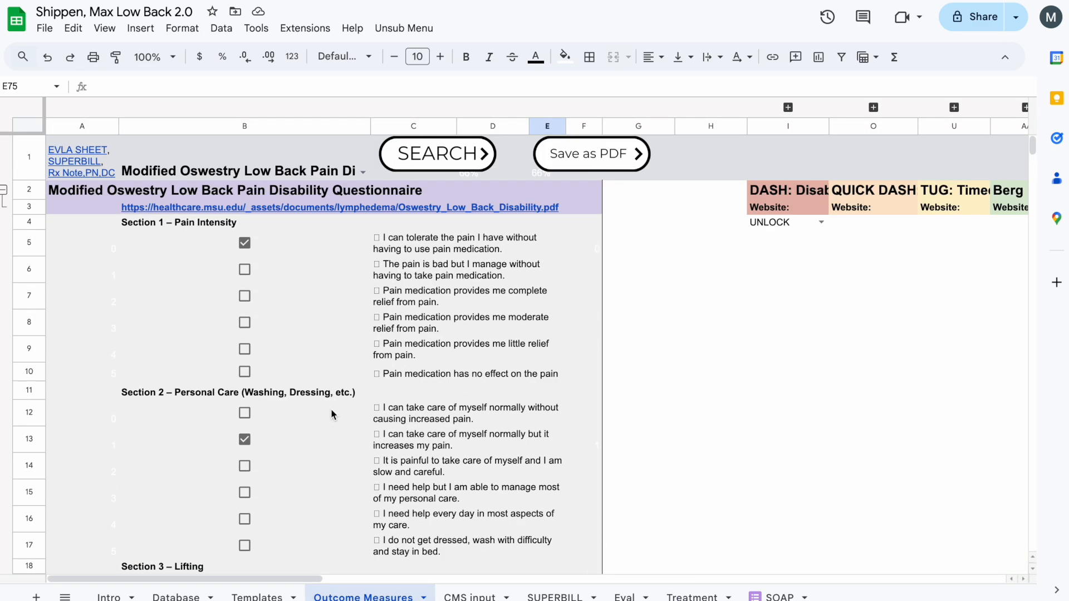
scroll(428, 490, "down", 20)
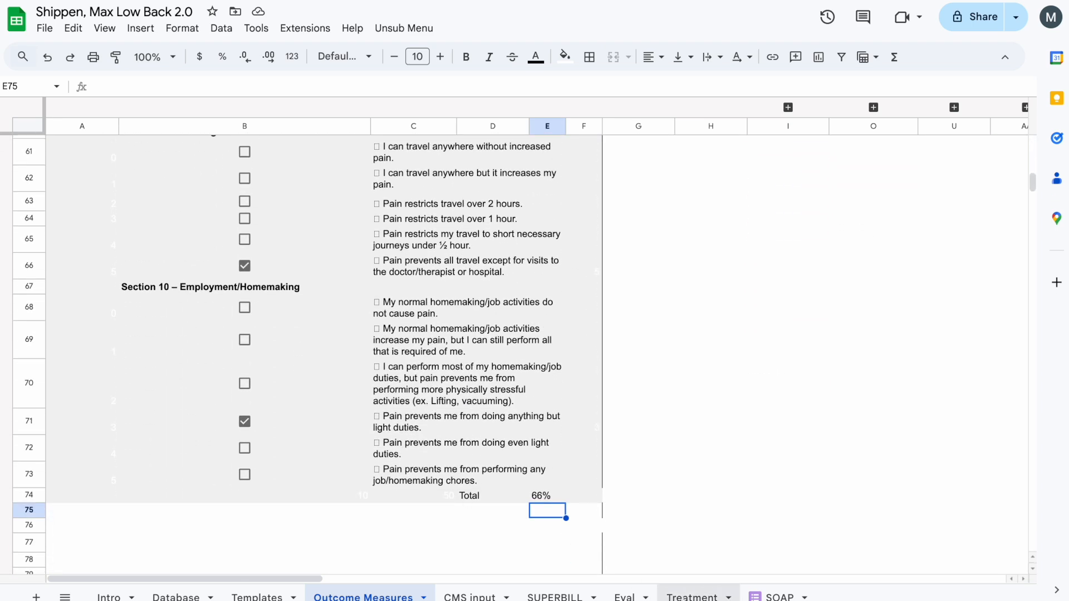
scroll(490, 191, "up", 20)
left_click(484, 176)
left_click(543, 176)
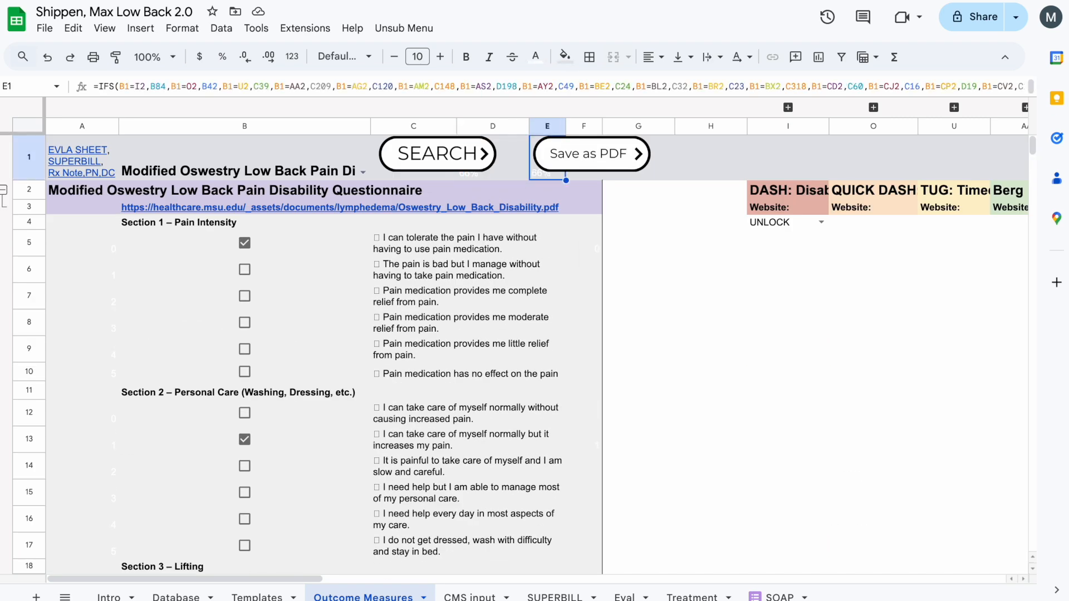
left_click(435, 335)
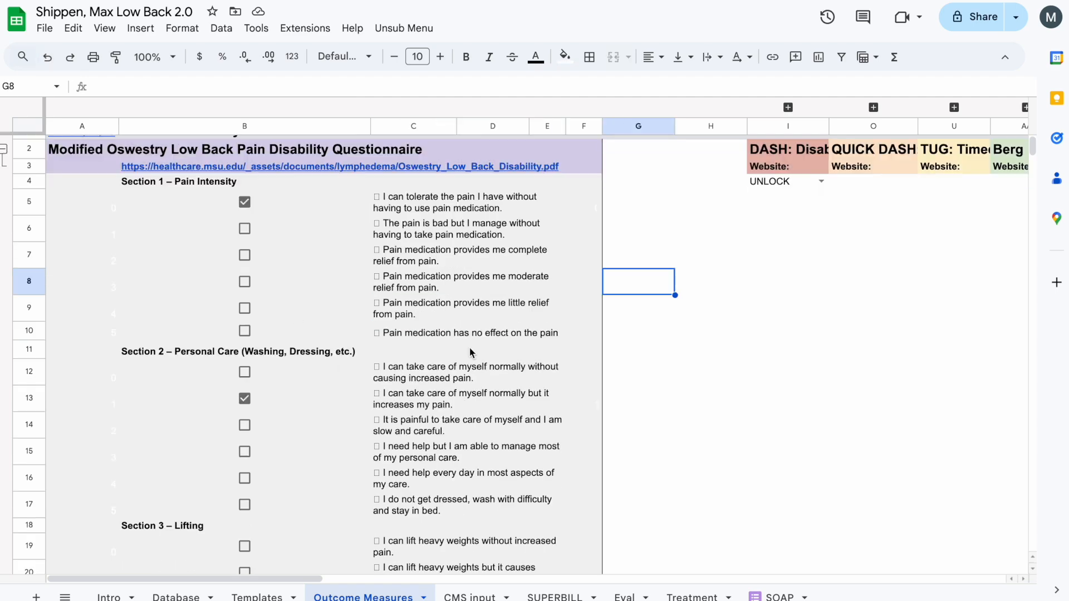
- Look over the completed Modified Oswestry questionnaire down to its total and save it as a PDF
scroll(470, 353, "down", 13)
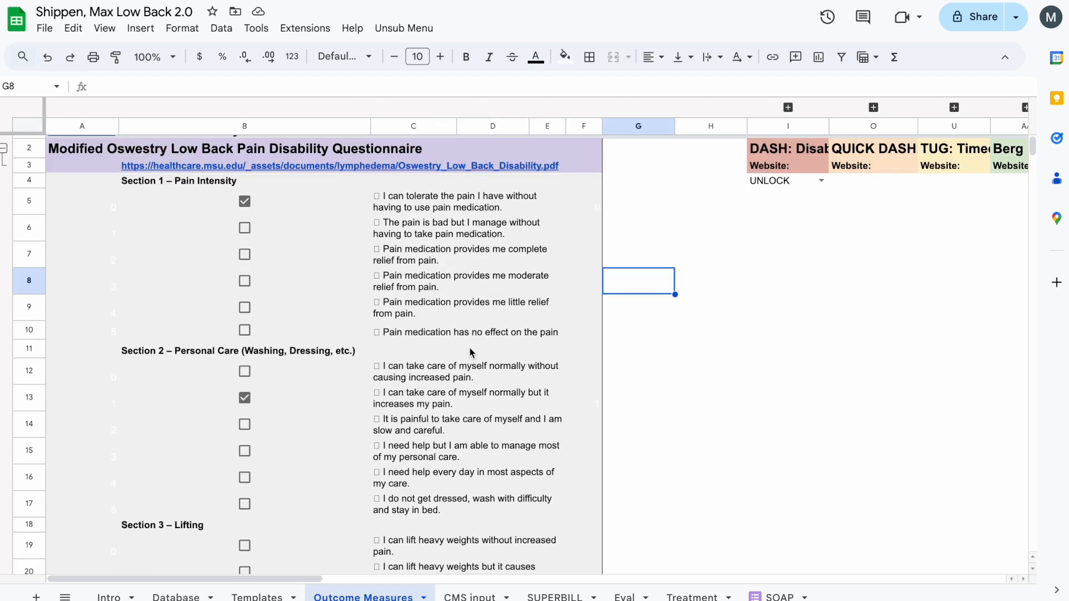
scroll(469, 353, "down", 10)
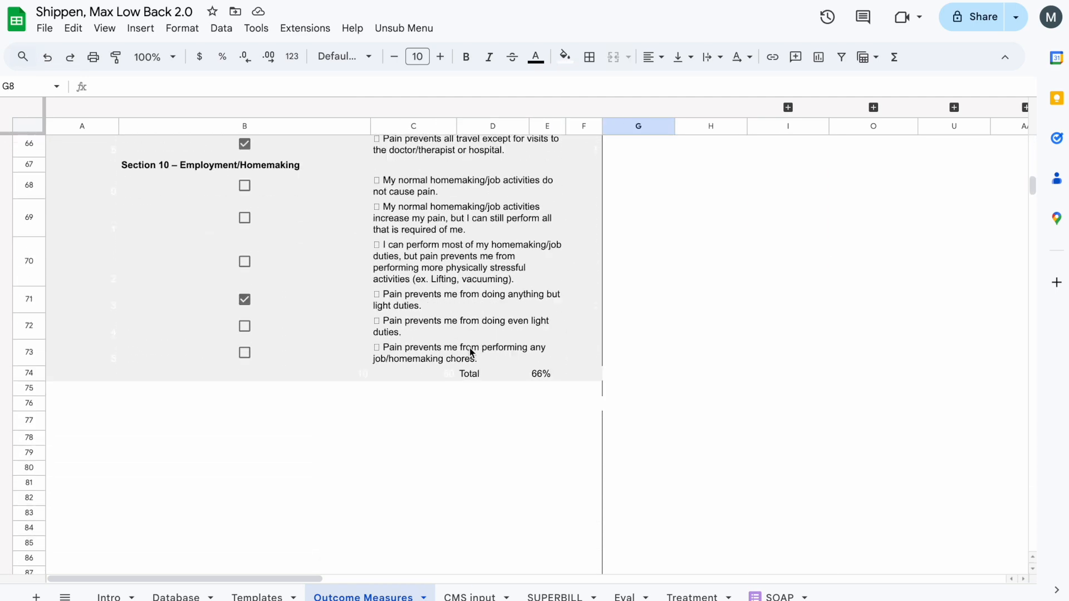
scroll(469, 350, "up", 20)
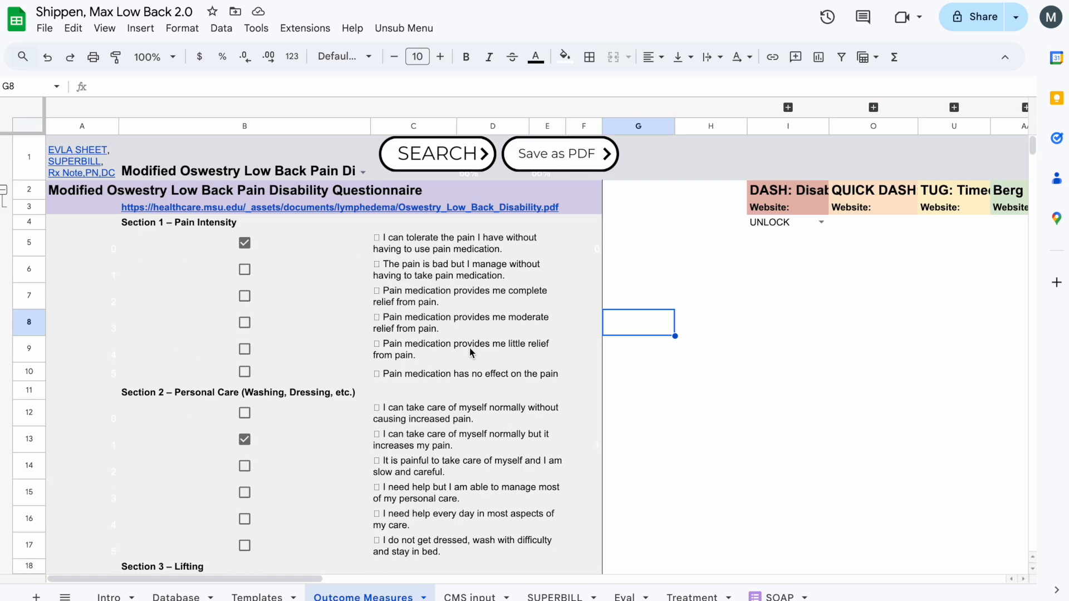
left_click(562, 154)
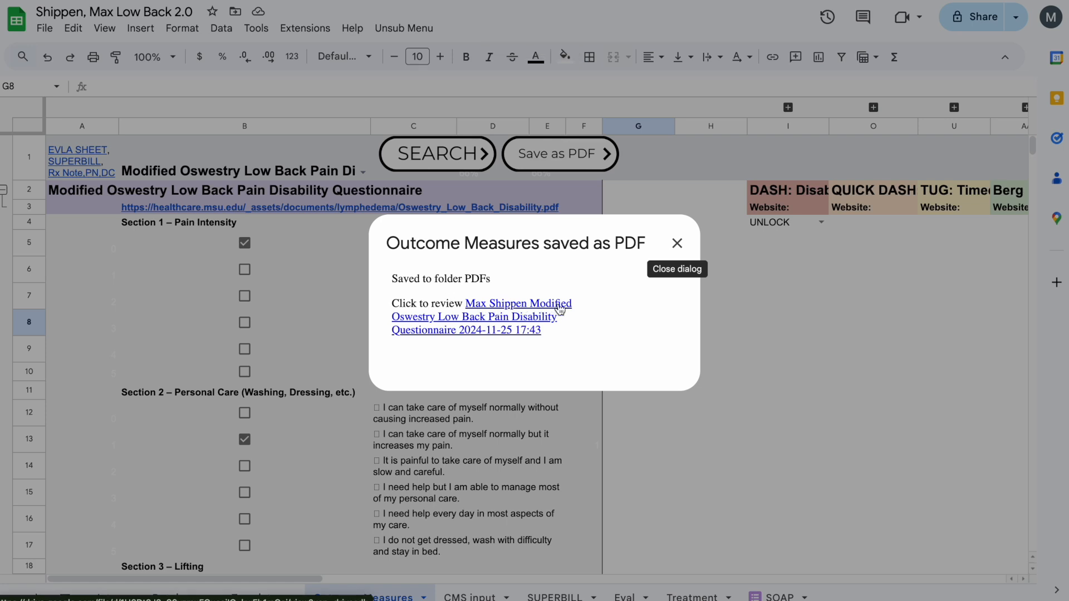
- Open the saved questionnaire PDF, review its sections and total across all pages, and close it
left_click(513, 330)
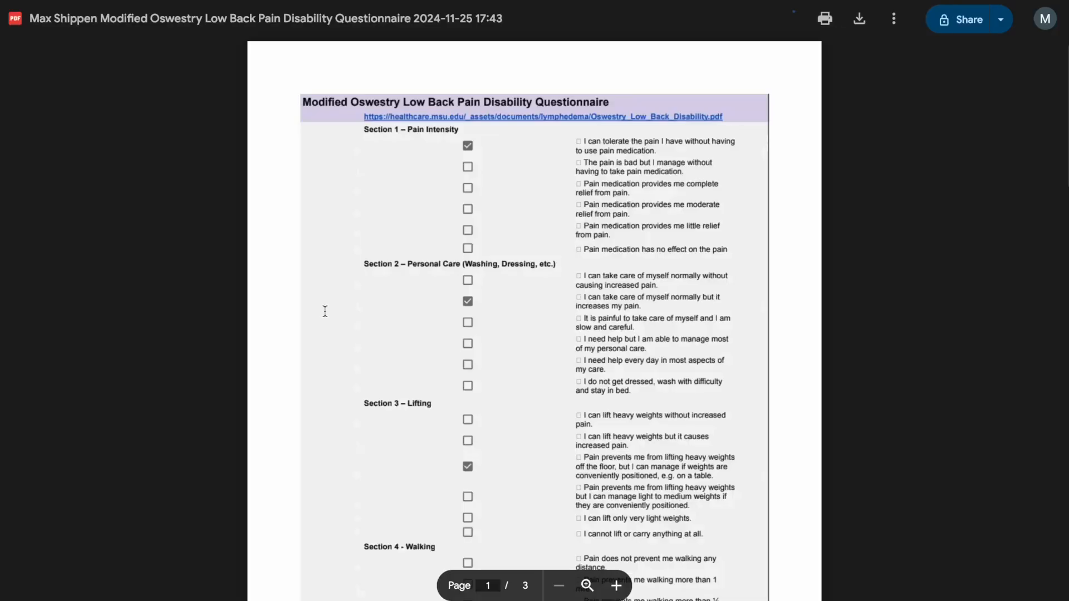
scroll(447, 274, "down", 20)
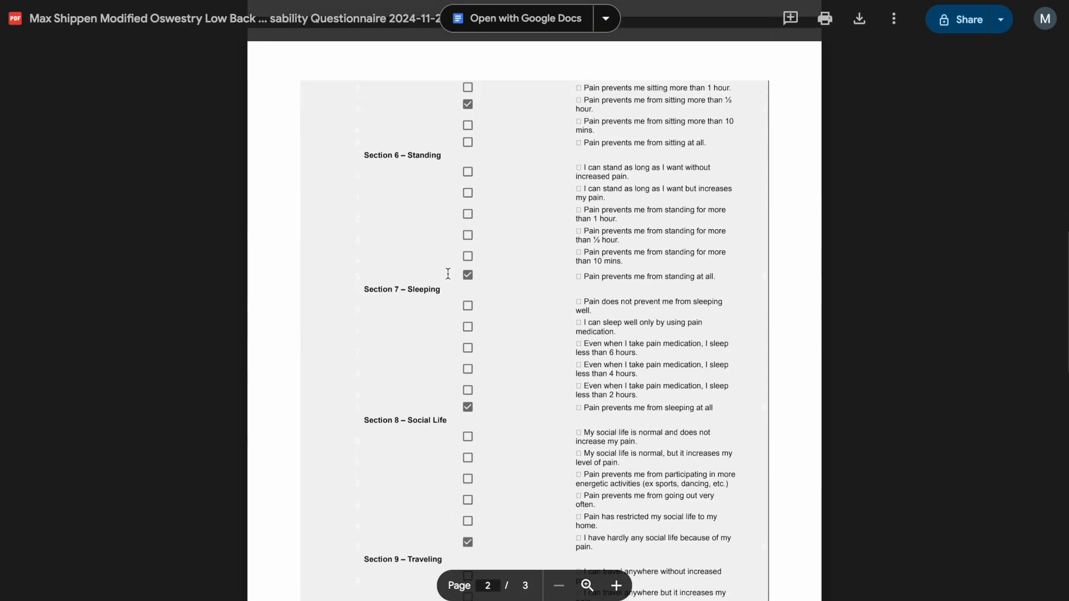
scroll(447, 274, "down", 5)
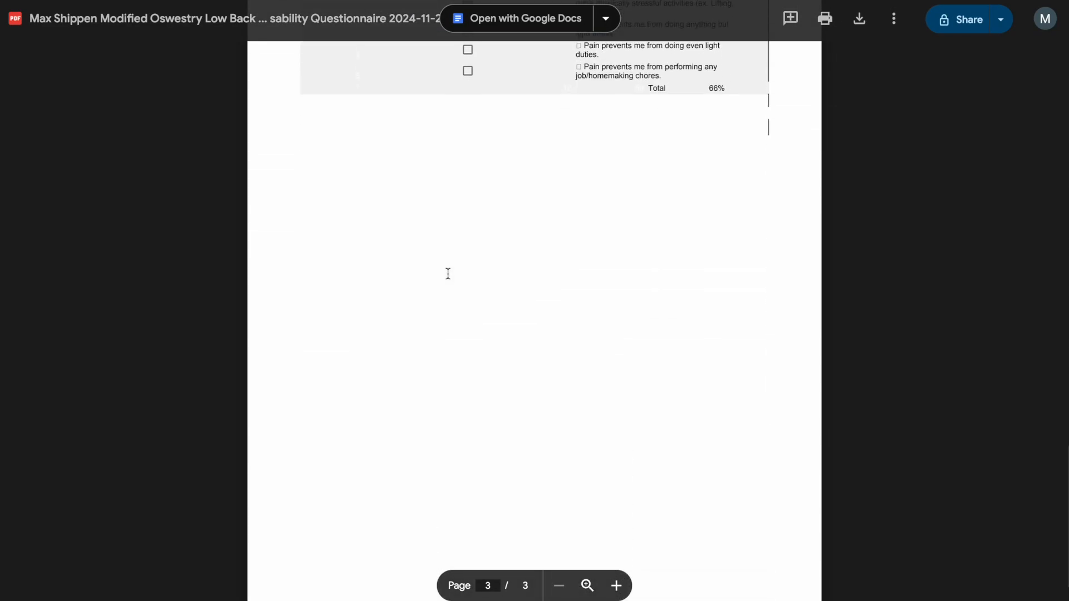
scroll(447, 274, "up", 15)
scroll(447, 273, "up", 10)
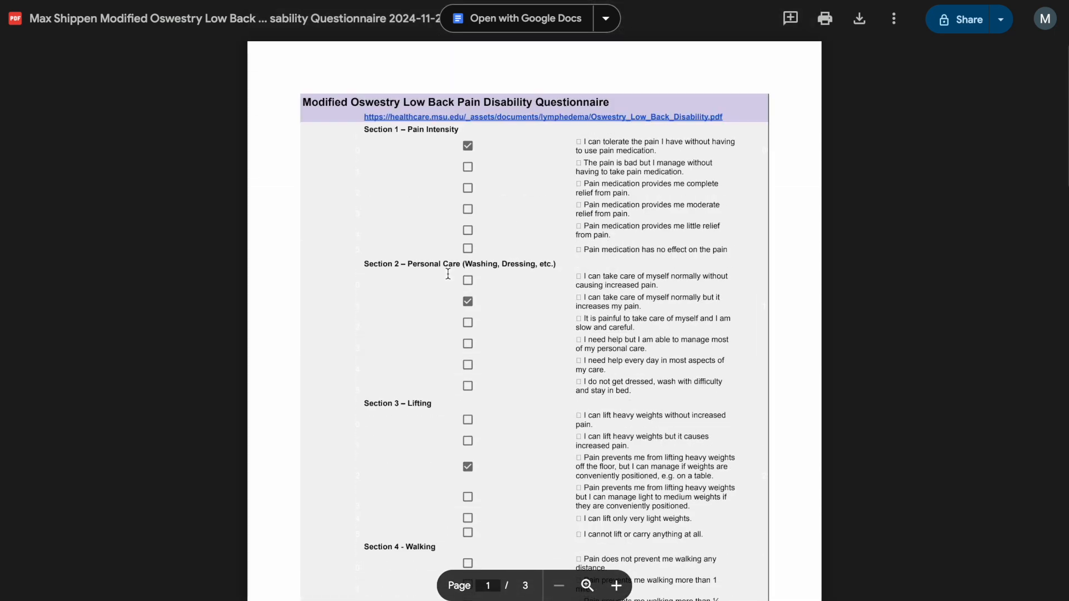
scroll(448, 274, "down", 20)
scroll(447, 273, "up", 16)
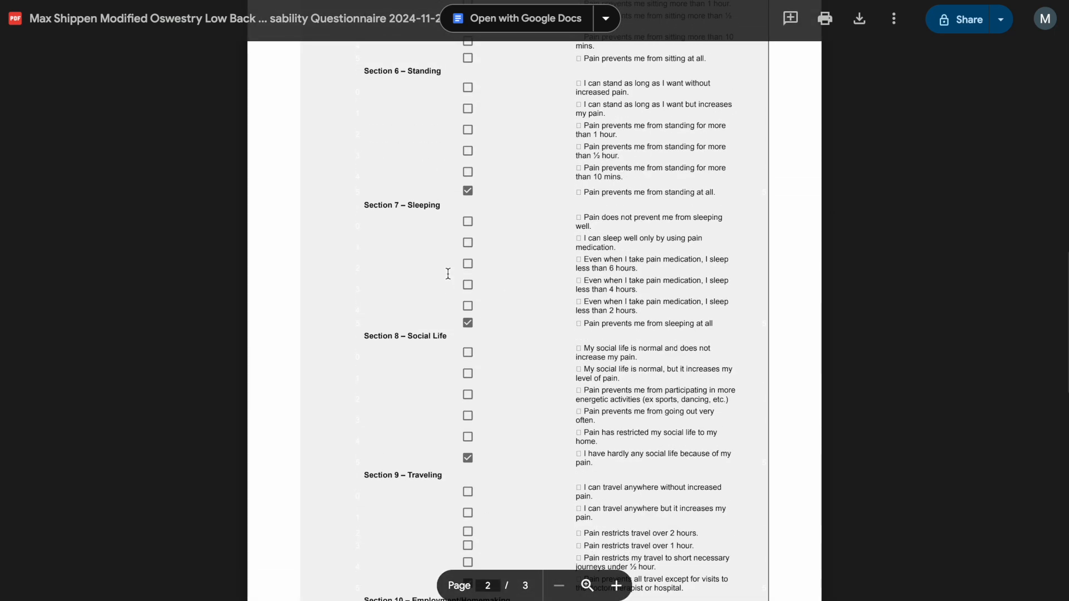
scroll(447, 274, "up", 4)
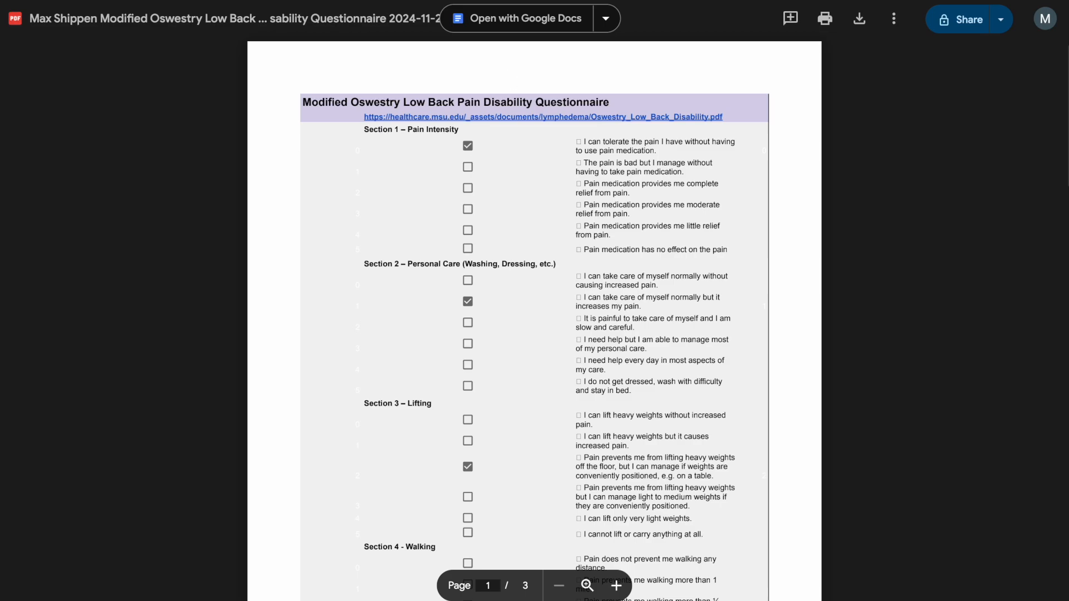
key("super+w")
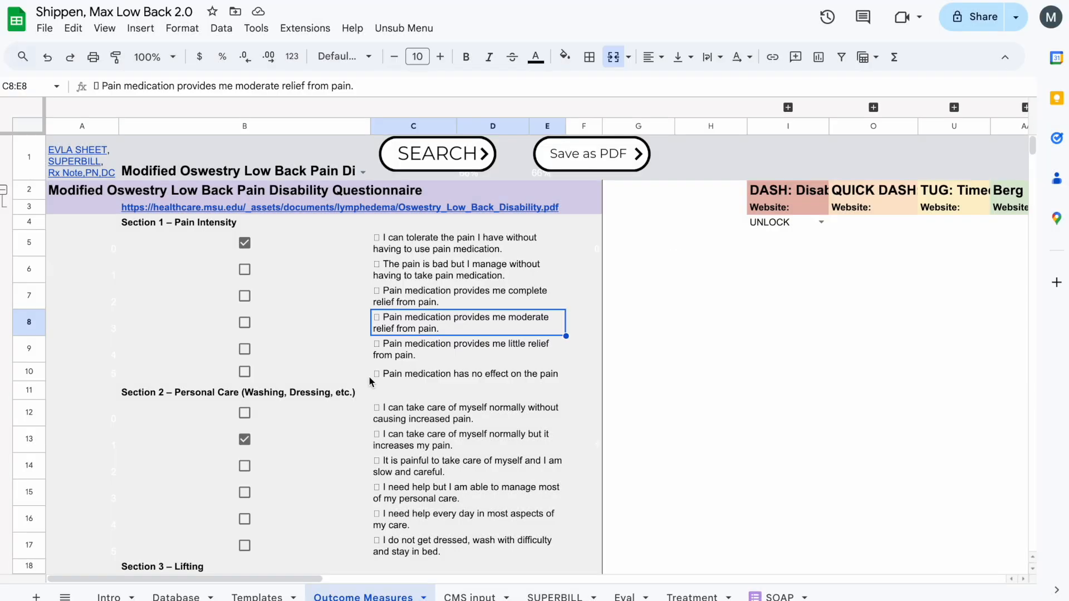